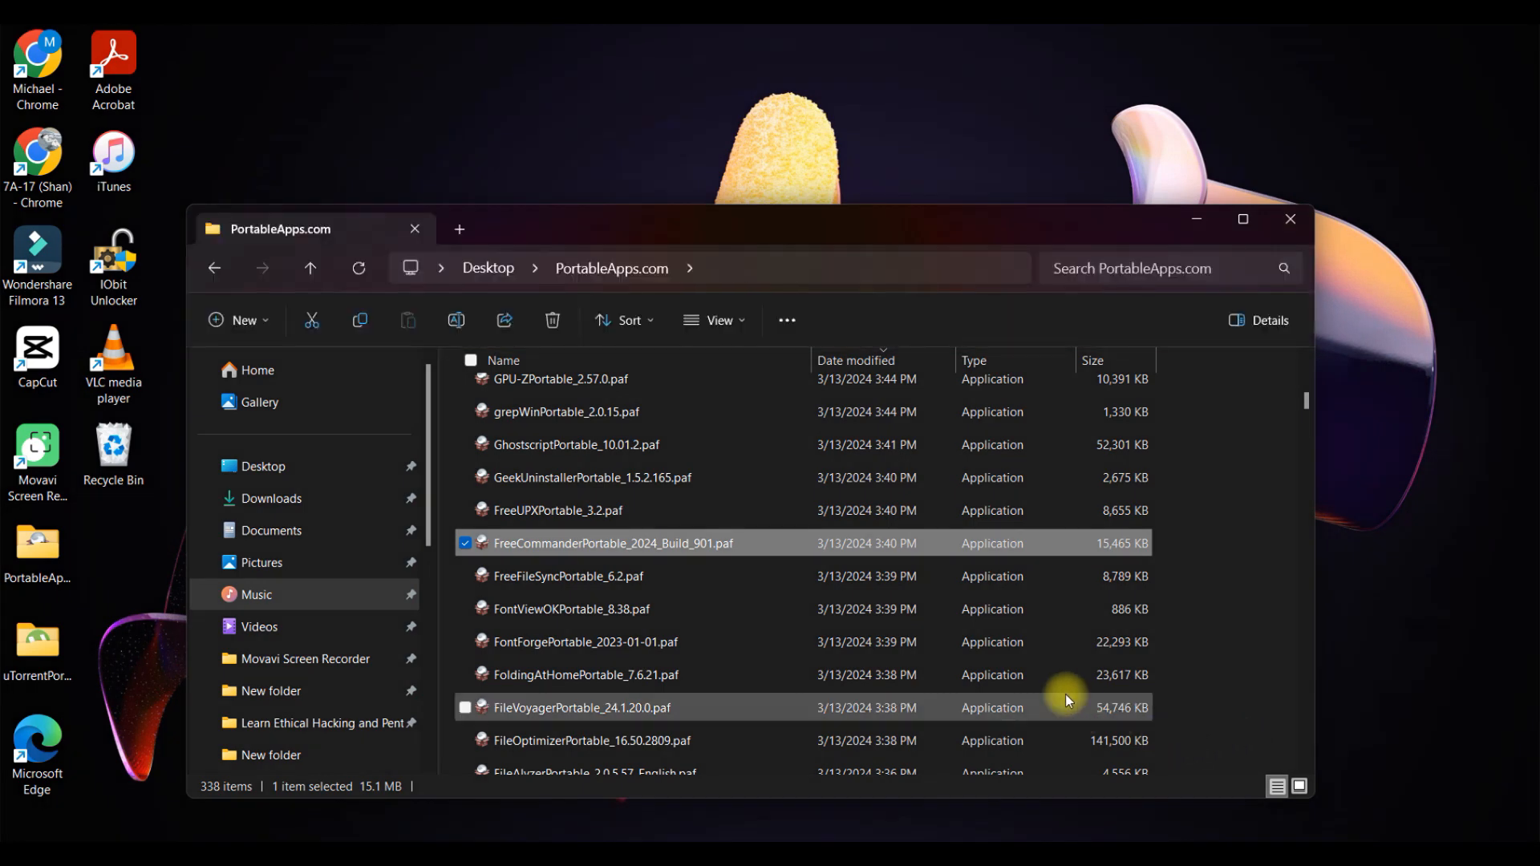
Launch the FreeFileSyncPortable_6.2.paf installer and set its installation language to English
left_click(900, 577)
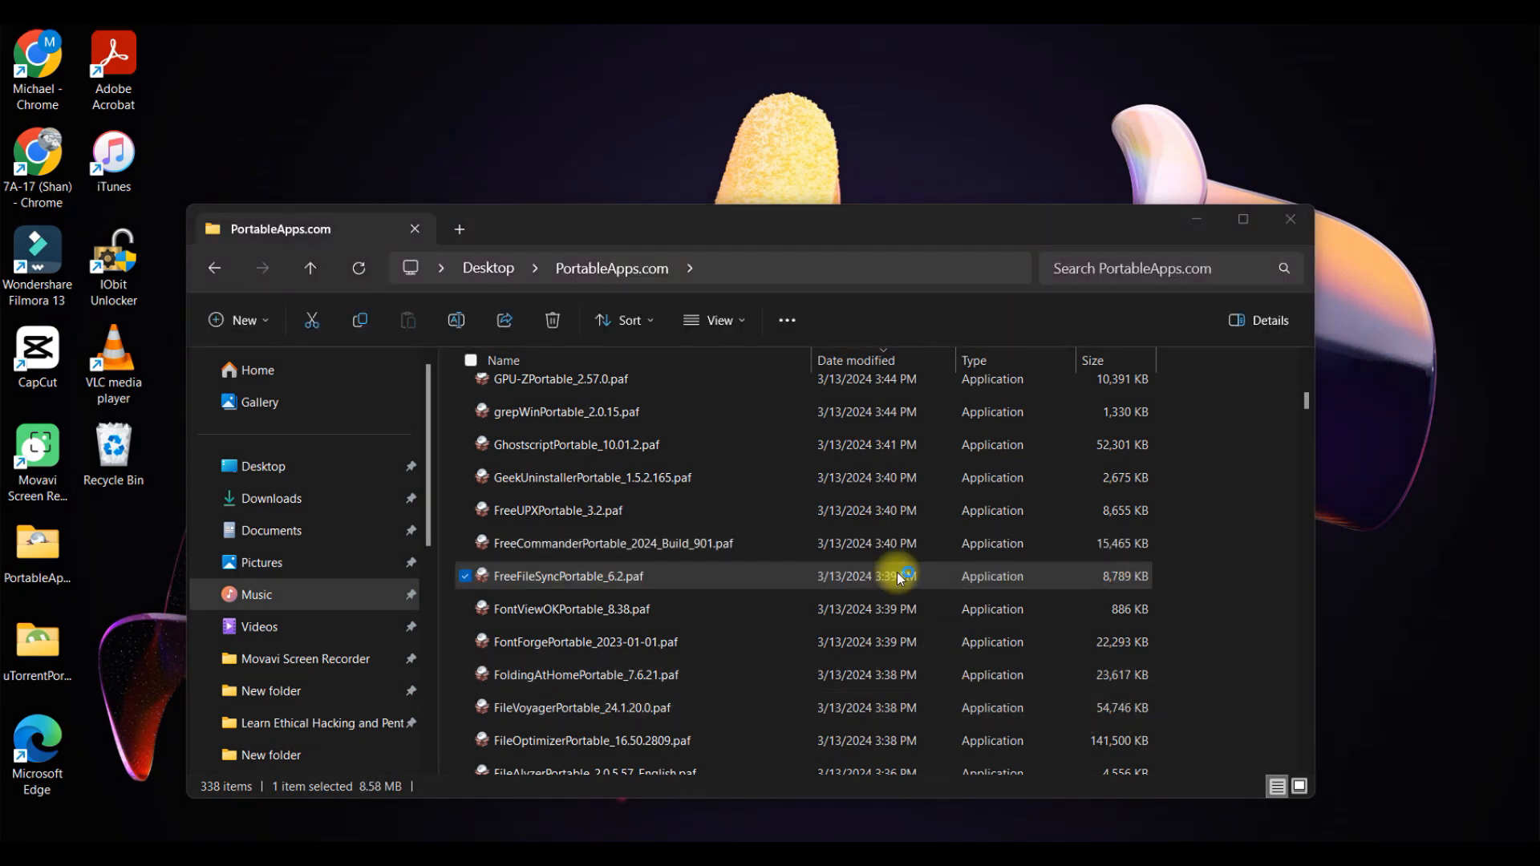
left_click(1203, 231)
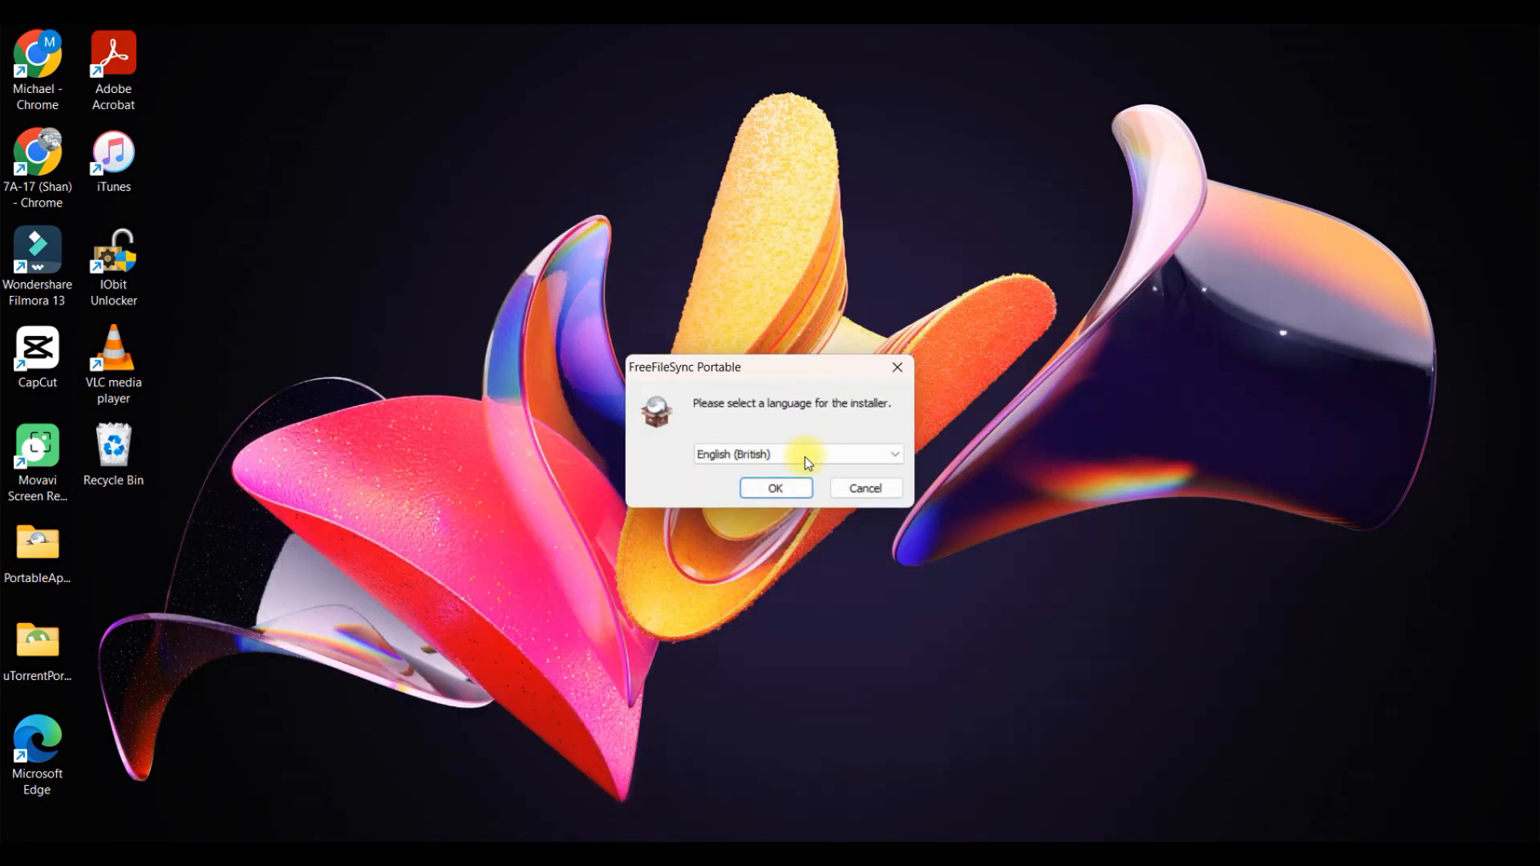
left_click(805, 456)
left_click(897, 475)
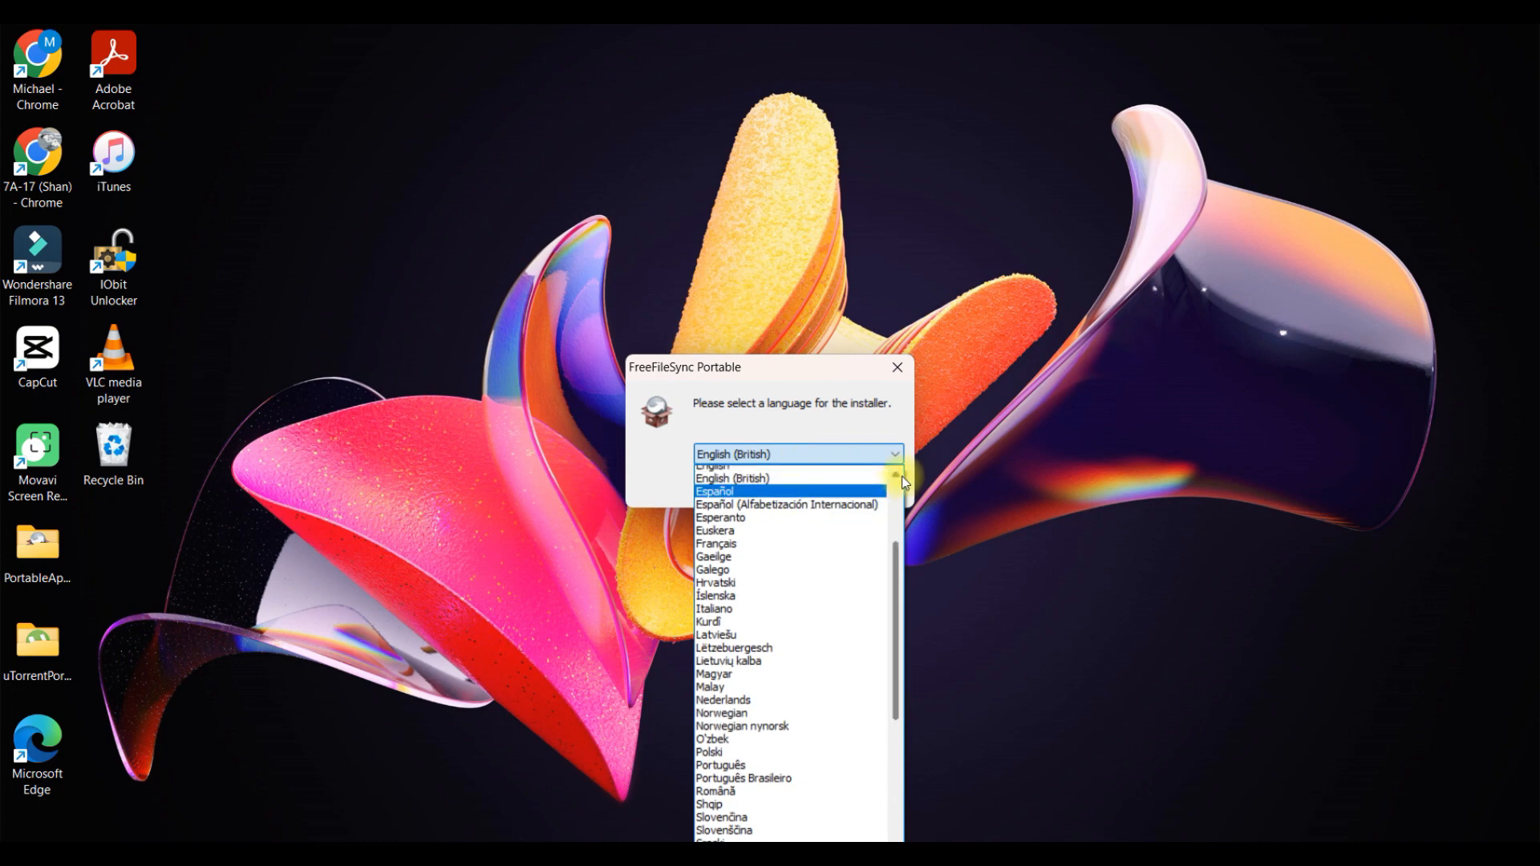
left_click(897, 475)
left_click(898, 475)
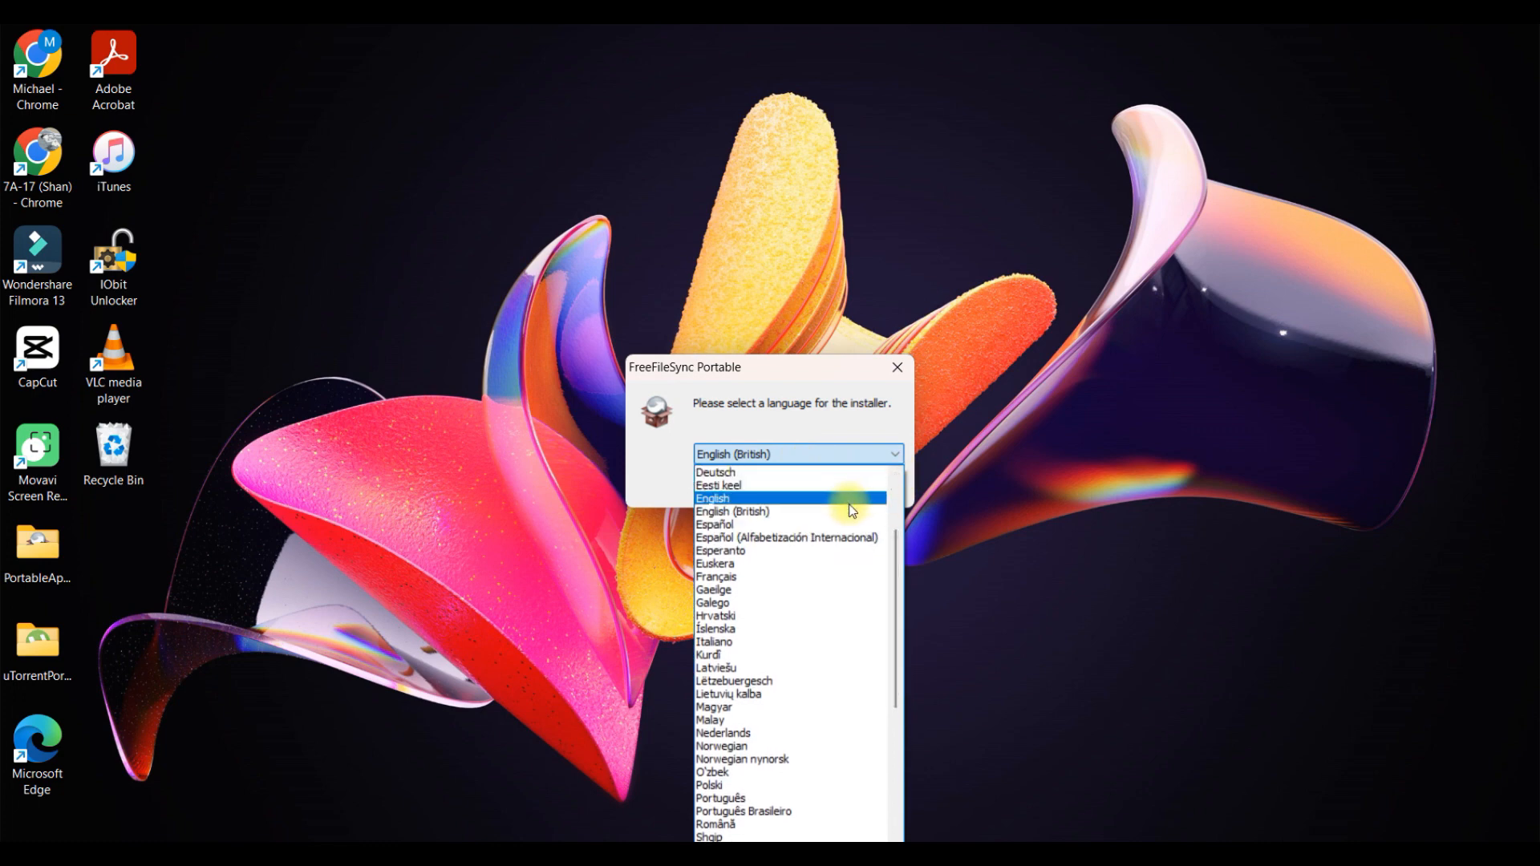
left_click(844, 498)
left_click(792, 487)
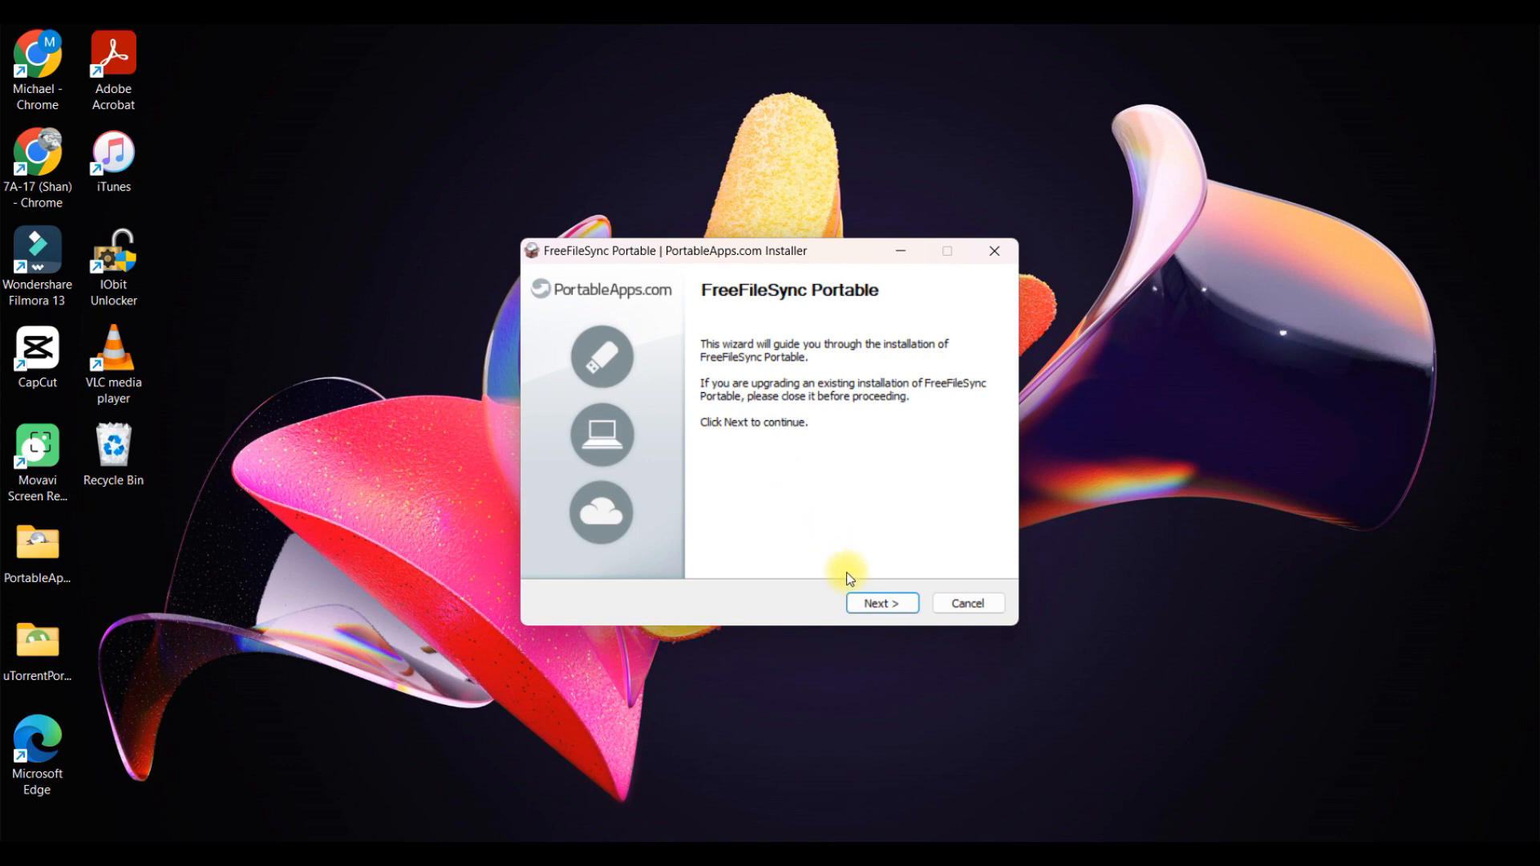
Install FreeFileSync Portable into the PORTABLE APPS folder on the HBCD_PE_x64 (E:) drive and finish the setup wizard
left_click(882, 601)
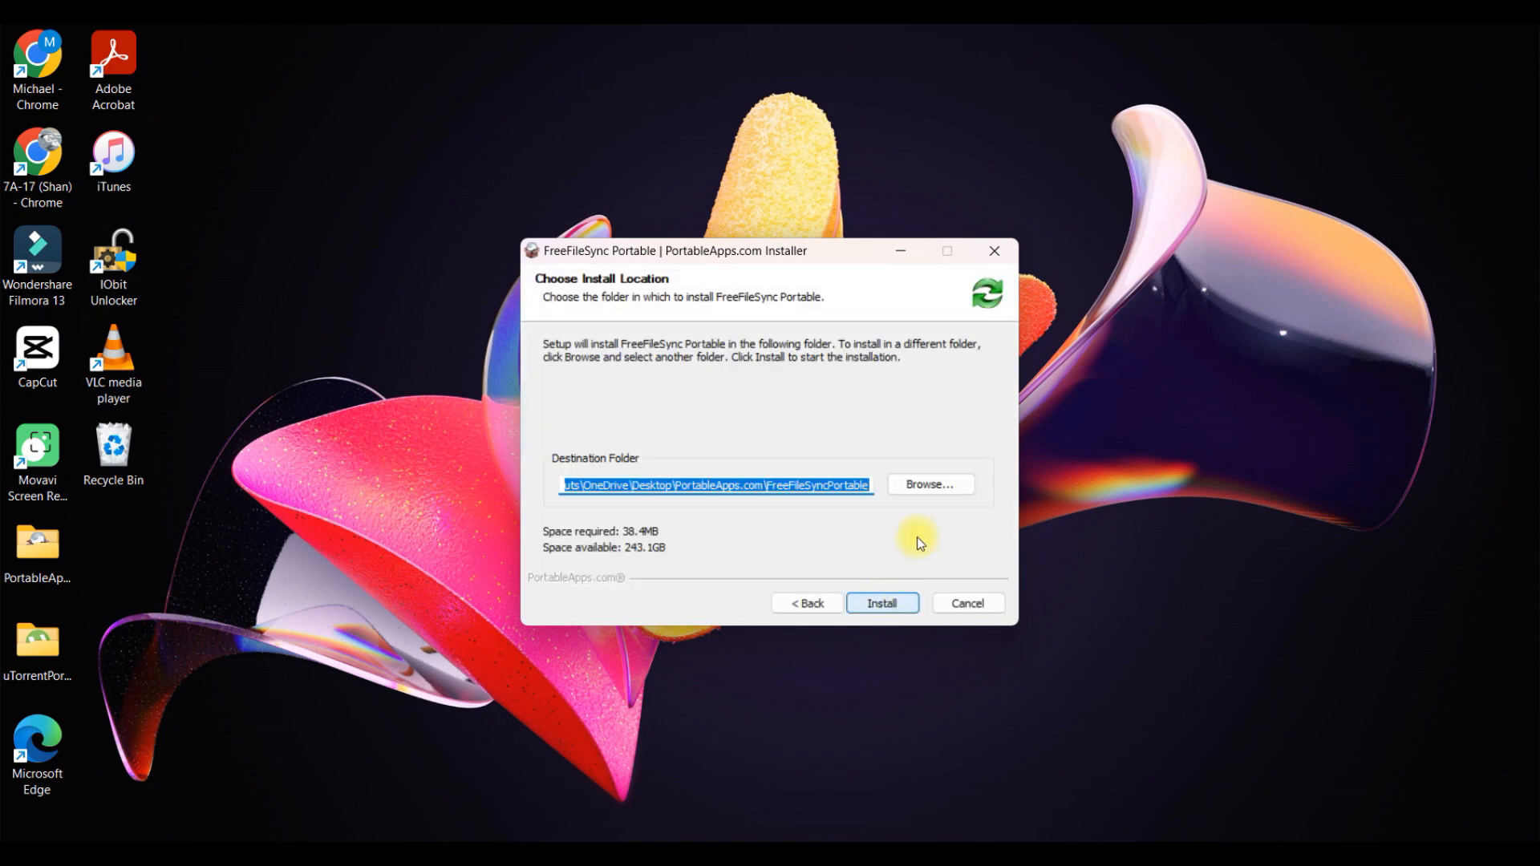
left_click(934, 484)
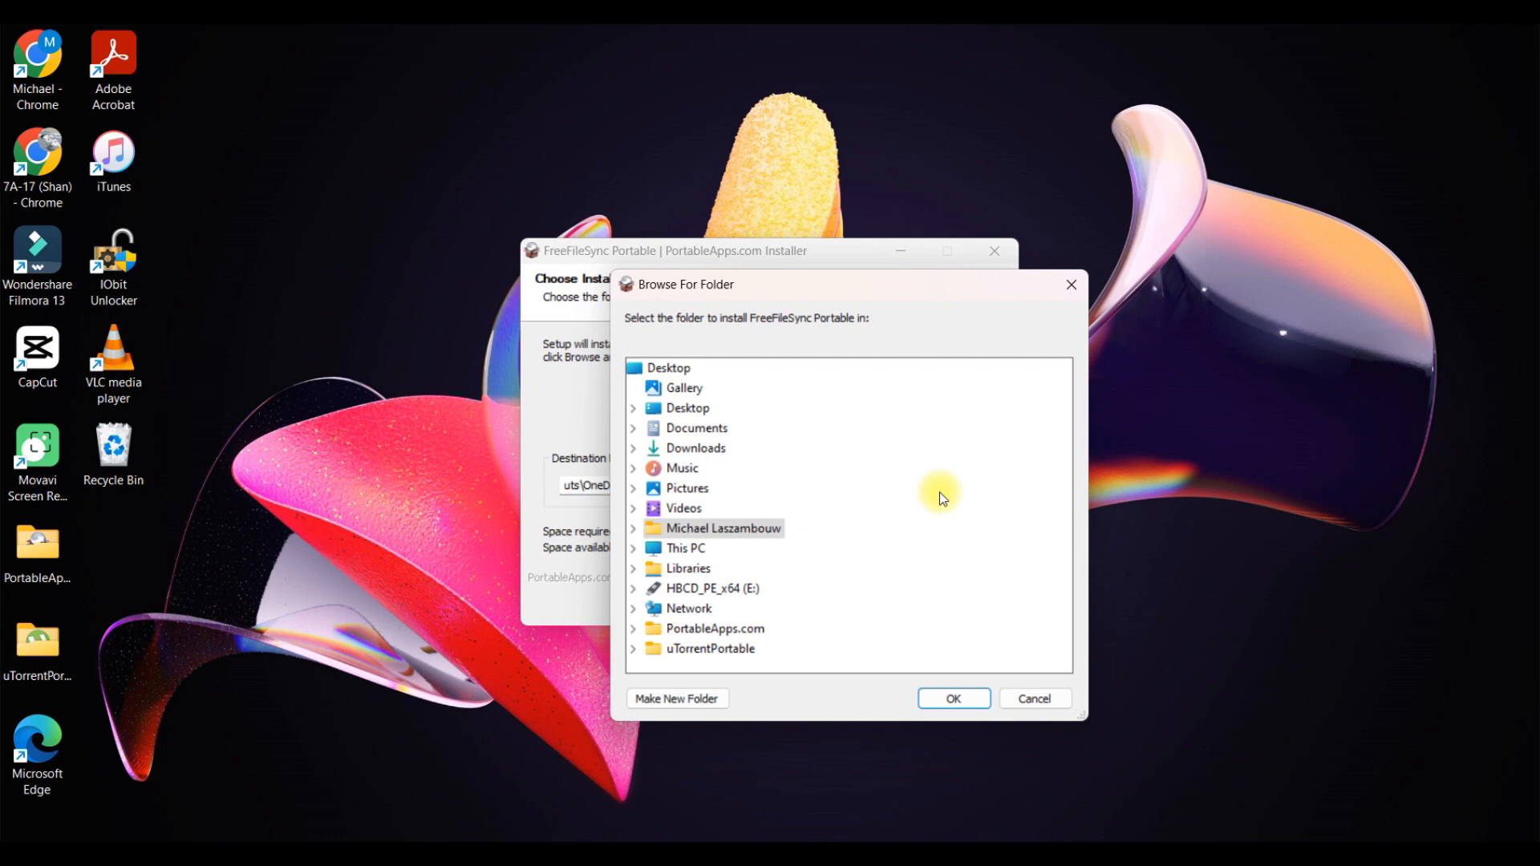
double_click(737, 590)
double_click(726, 610)
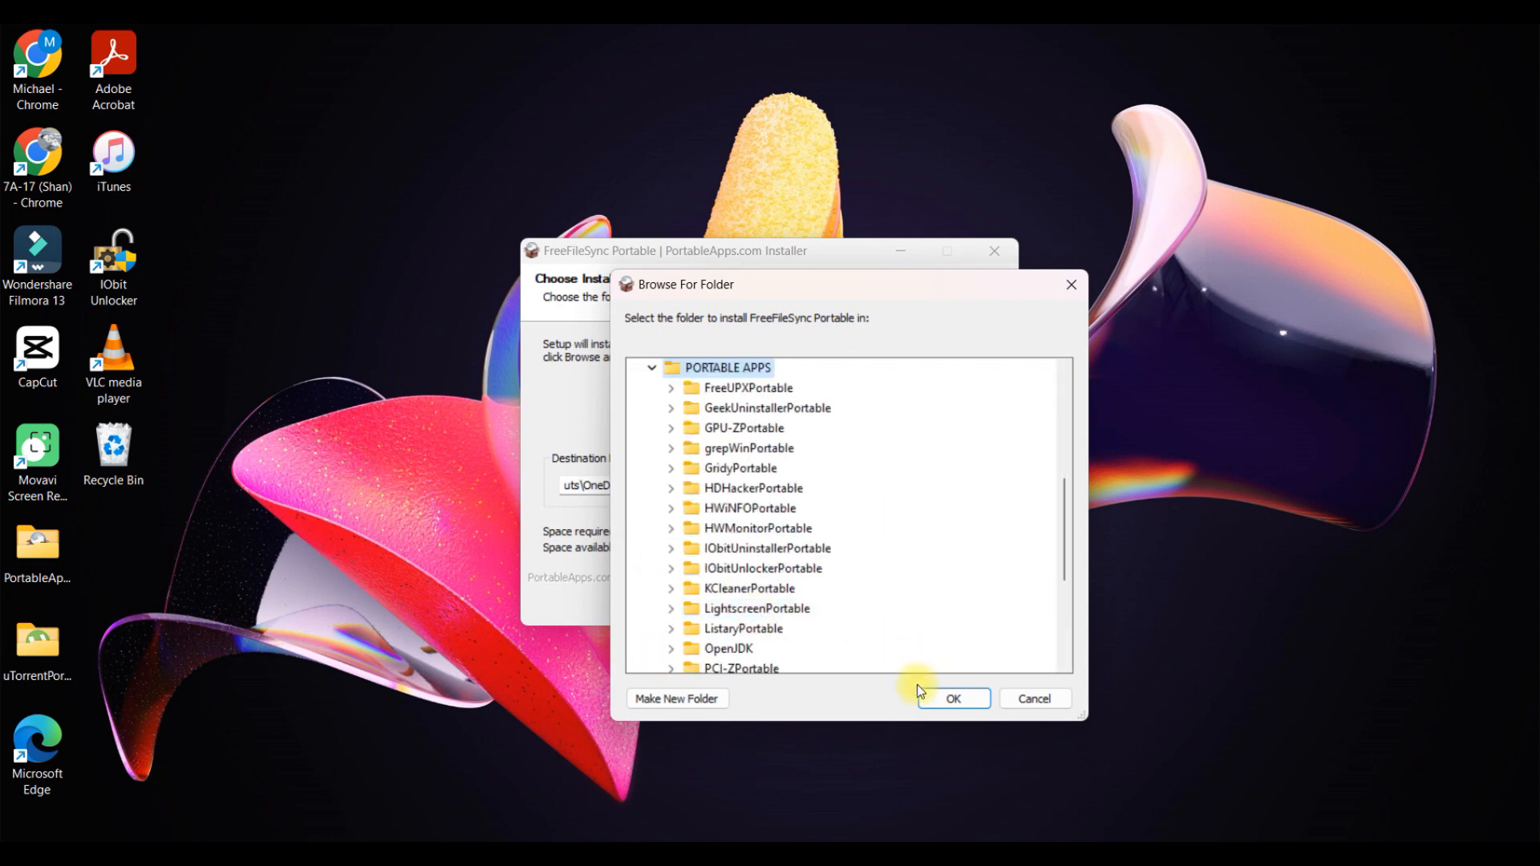
left_click(937, 699)
left_click(884, 604)
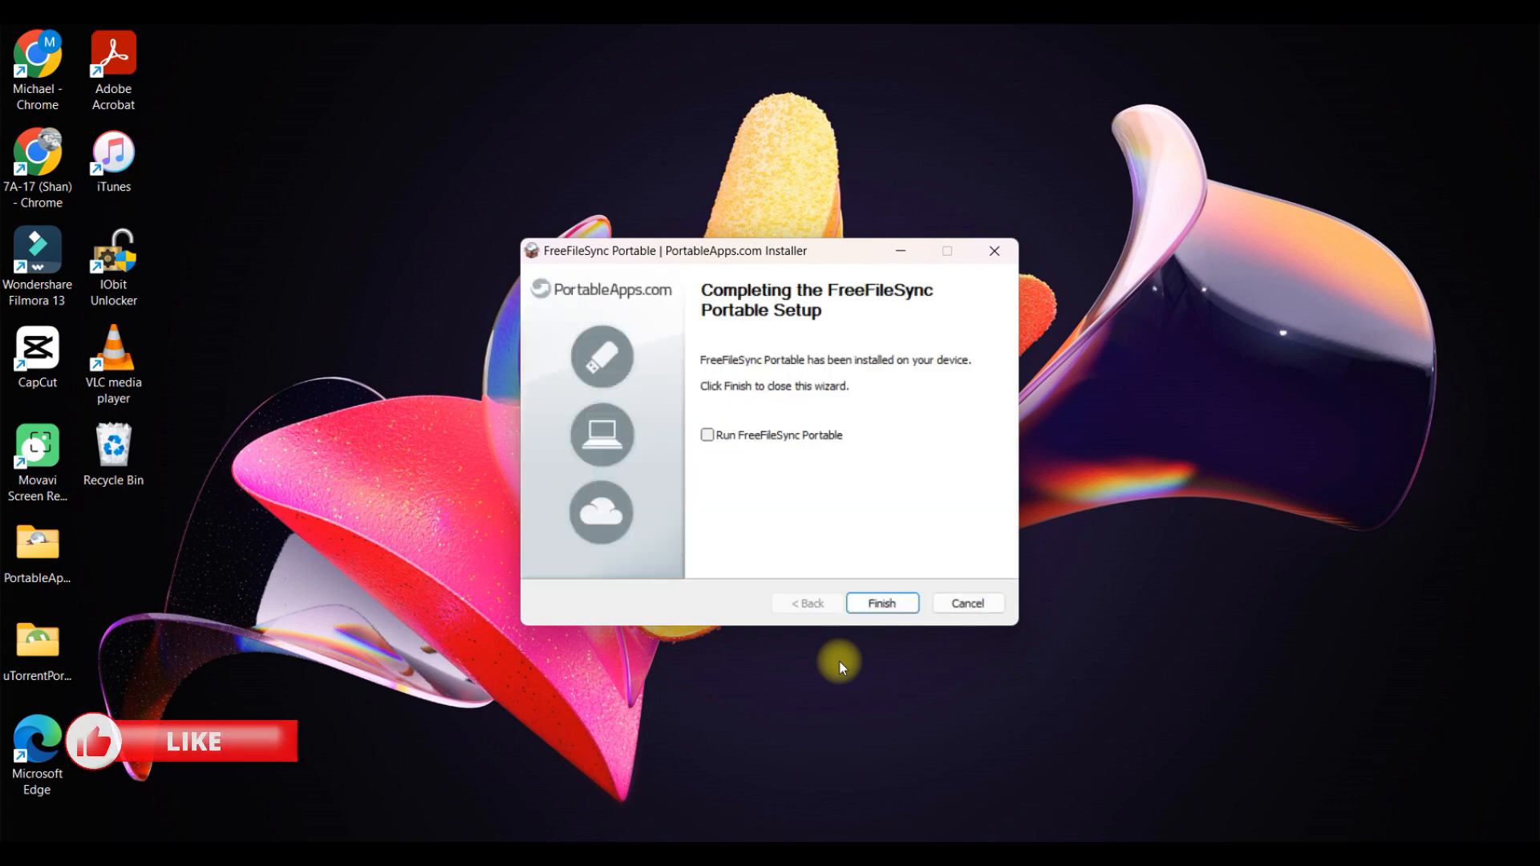
left_click(883, 604)
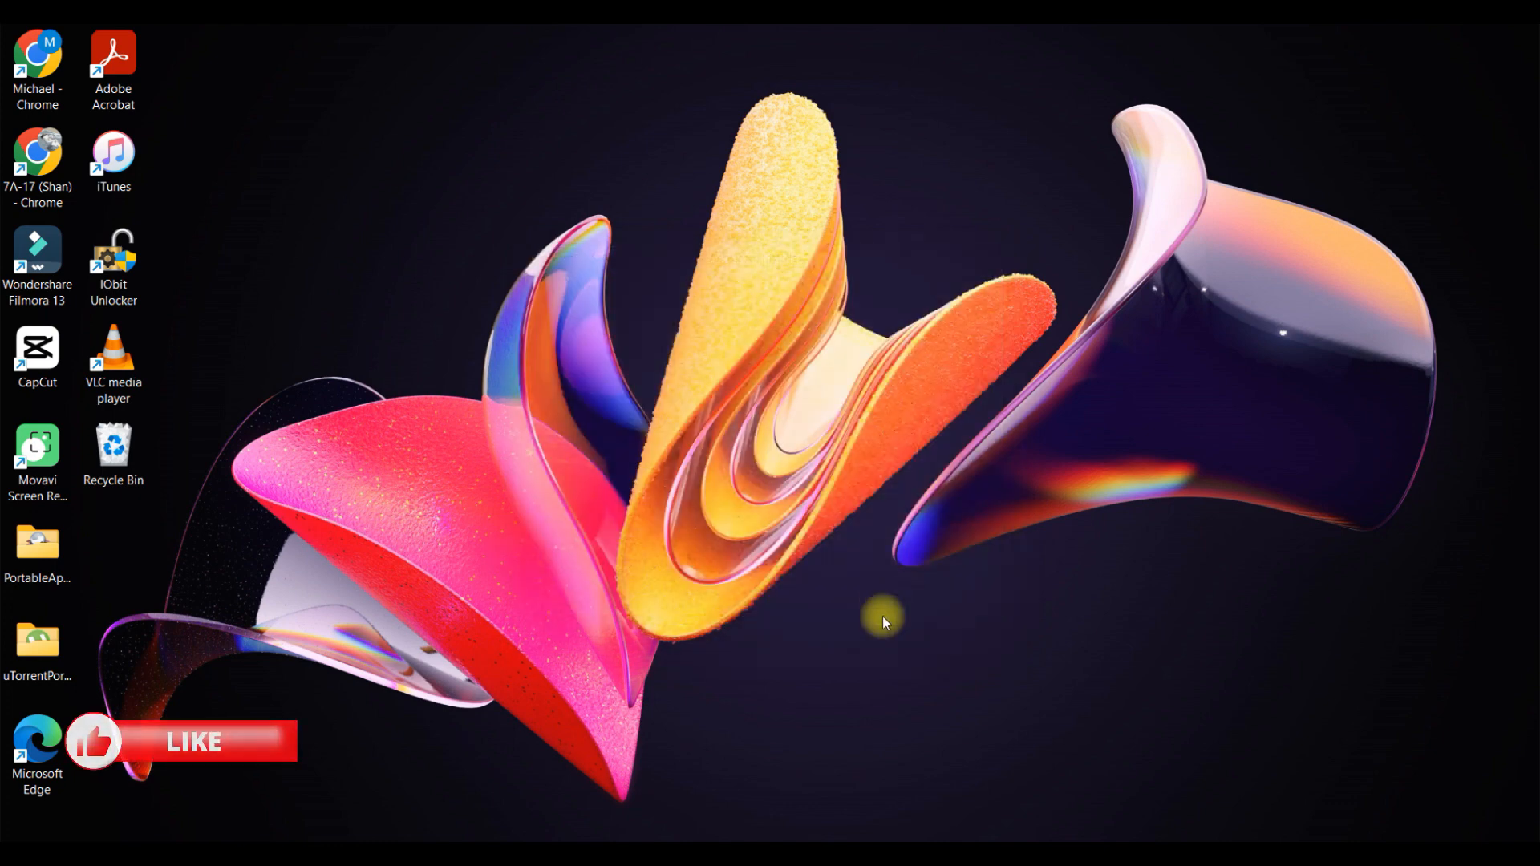
Launch FreeFileSyncPortable from its folder inside PORTABLE APPS on the E: drive
mouse_move(816, 834)
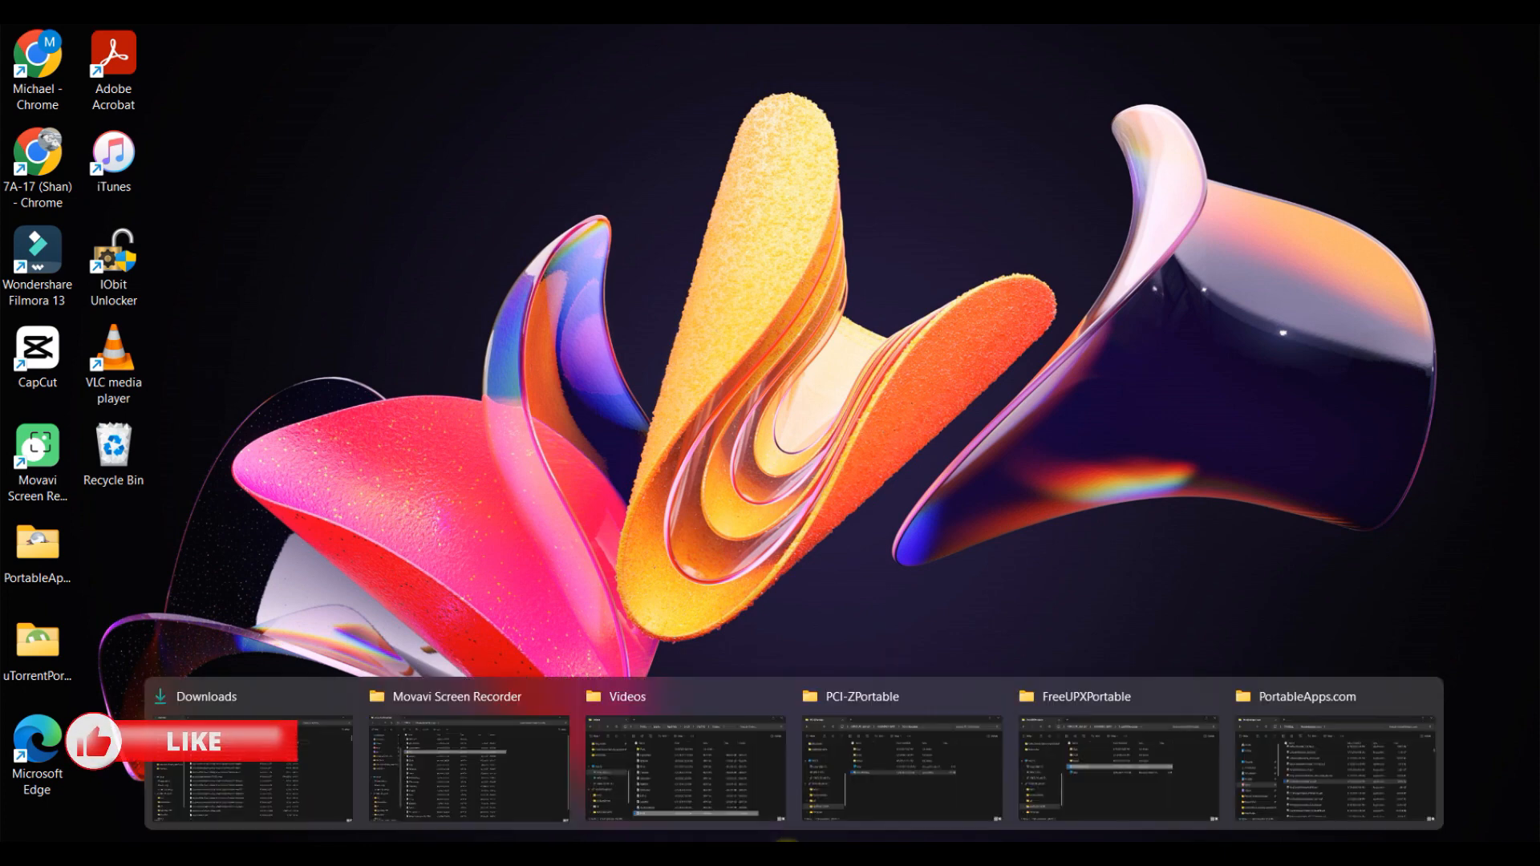
left_click(1053, 764)
left_click(664, 243)
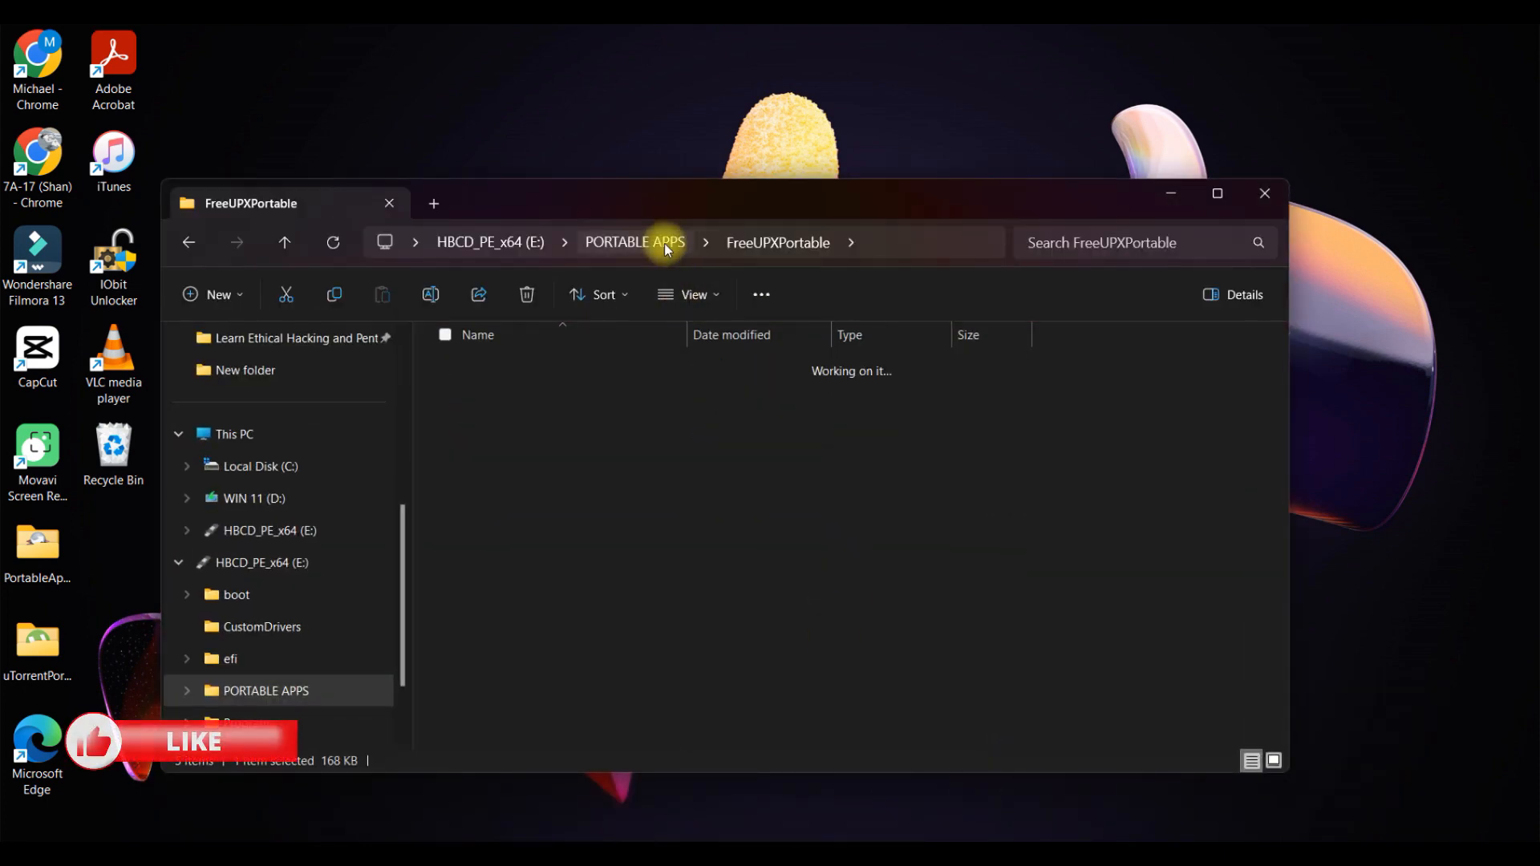
double_click(590, 372)
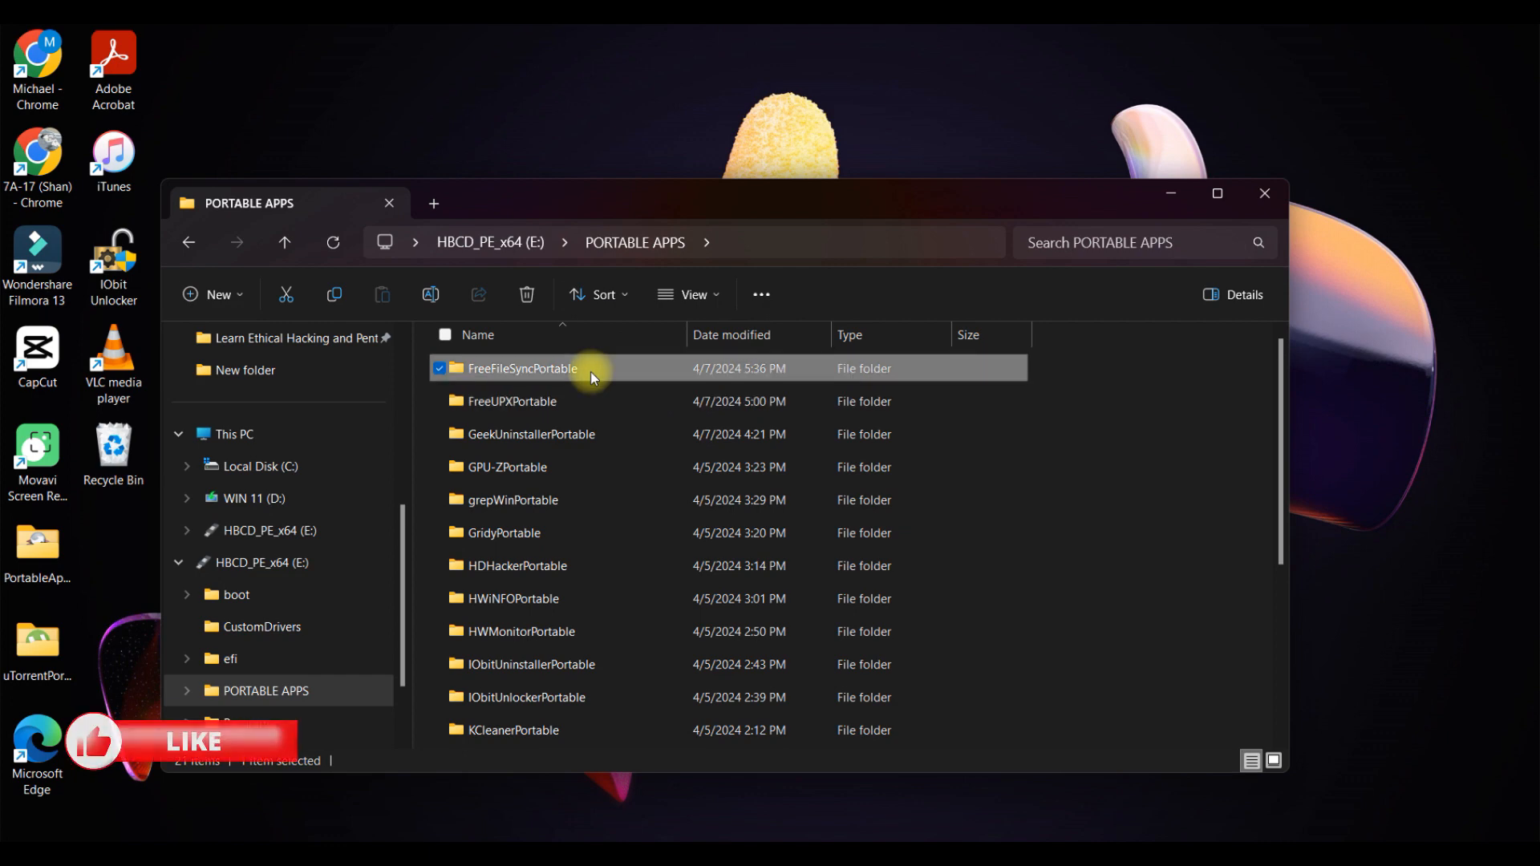
left_click(557, 467)
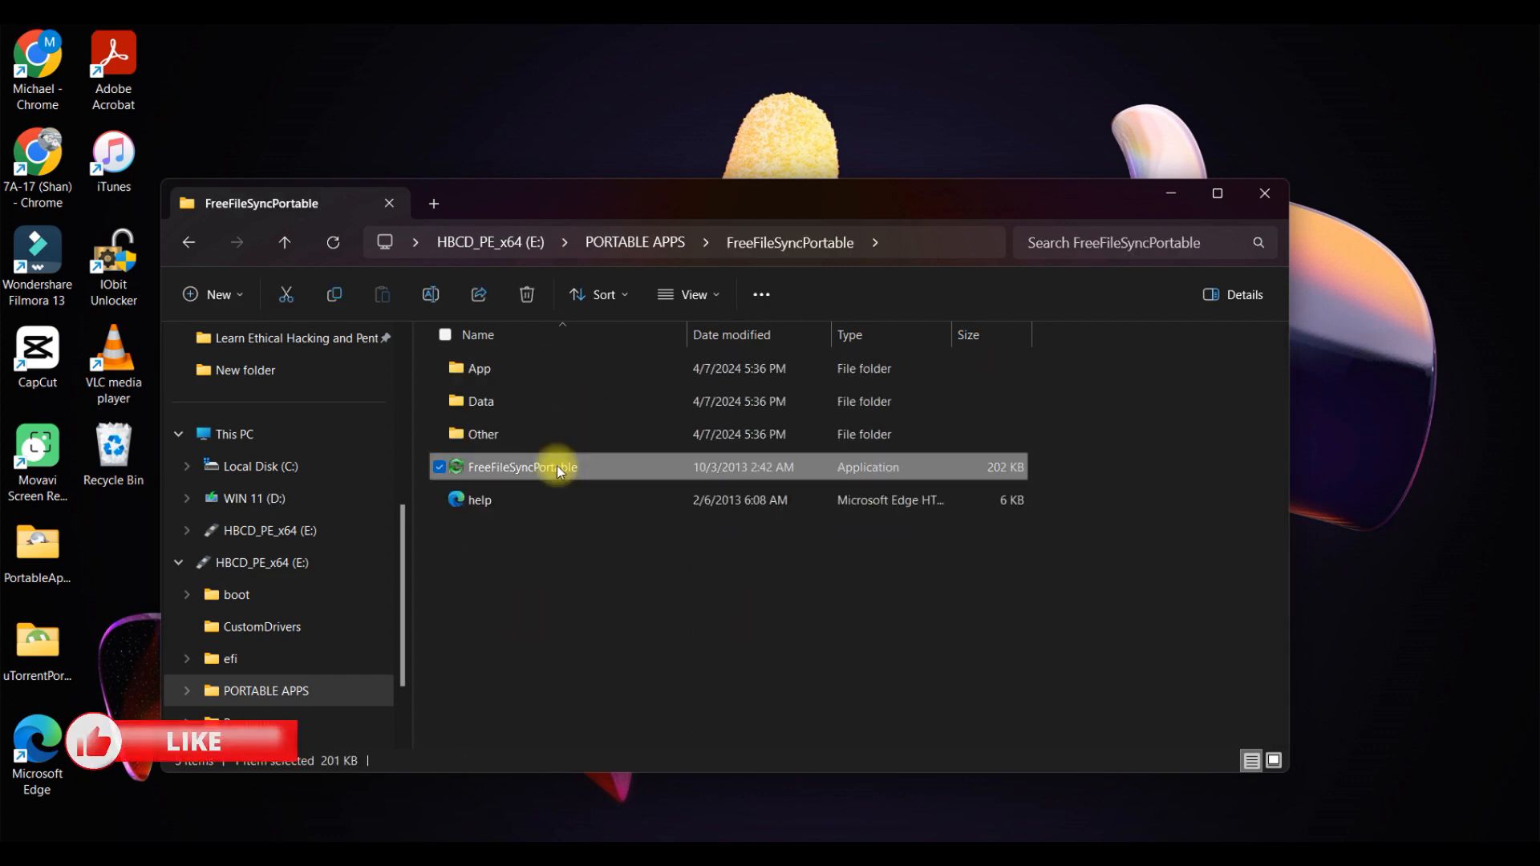
Minimize the folder window, decline the FreeFileSync 13.5 download and maximize the program window
left_click(1172, 193)
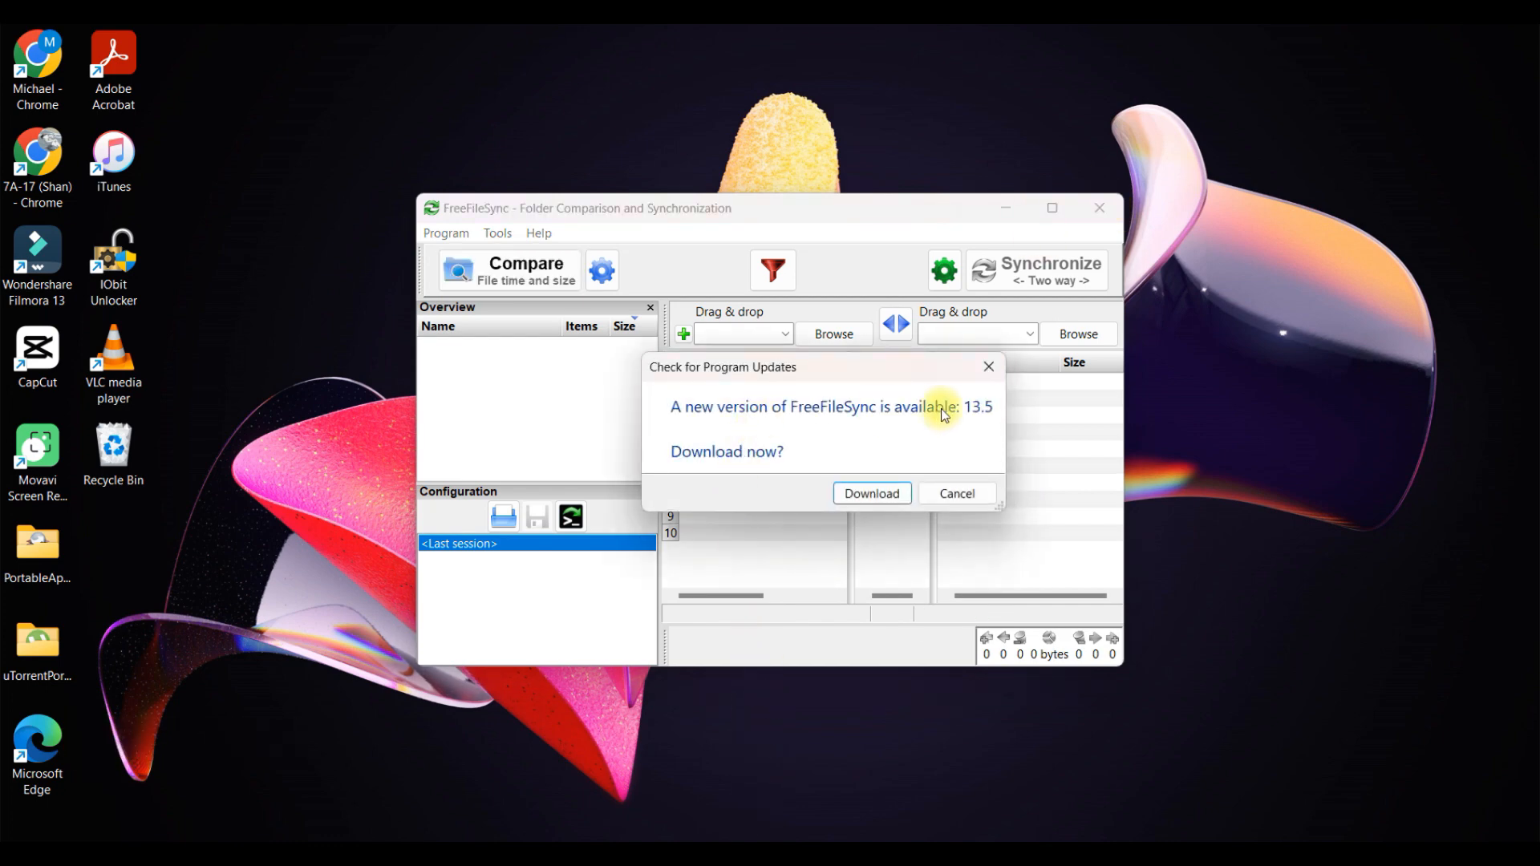
left_click(971, 492)
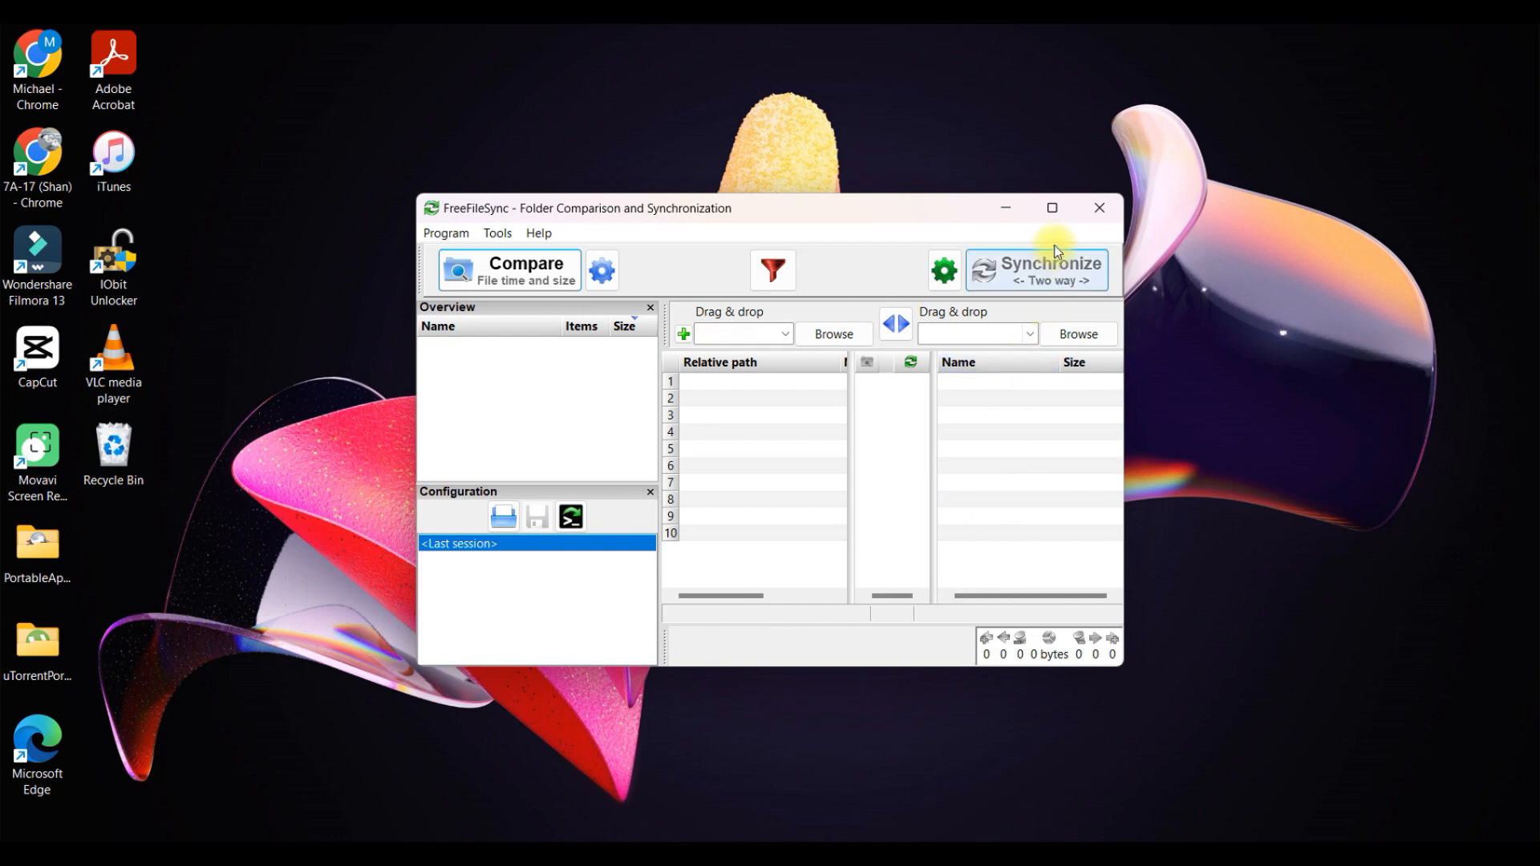
left_click(1050, 210)
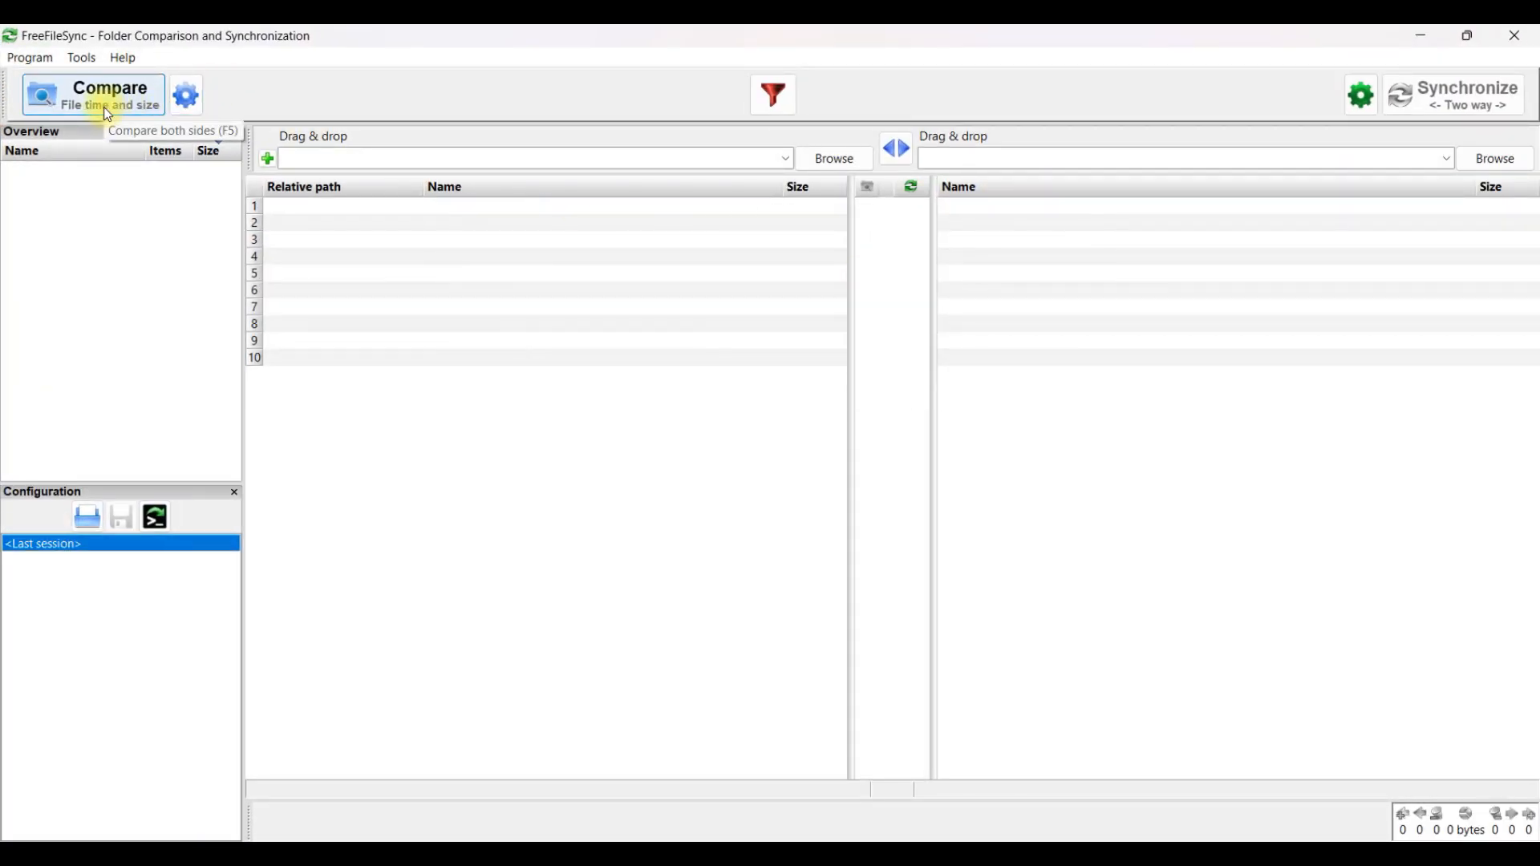
Read the Overview page of the FreeFileSync help, covering the usage steps and main dialog legend, and close it
left_click(123, 58)
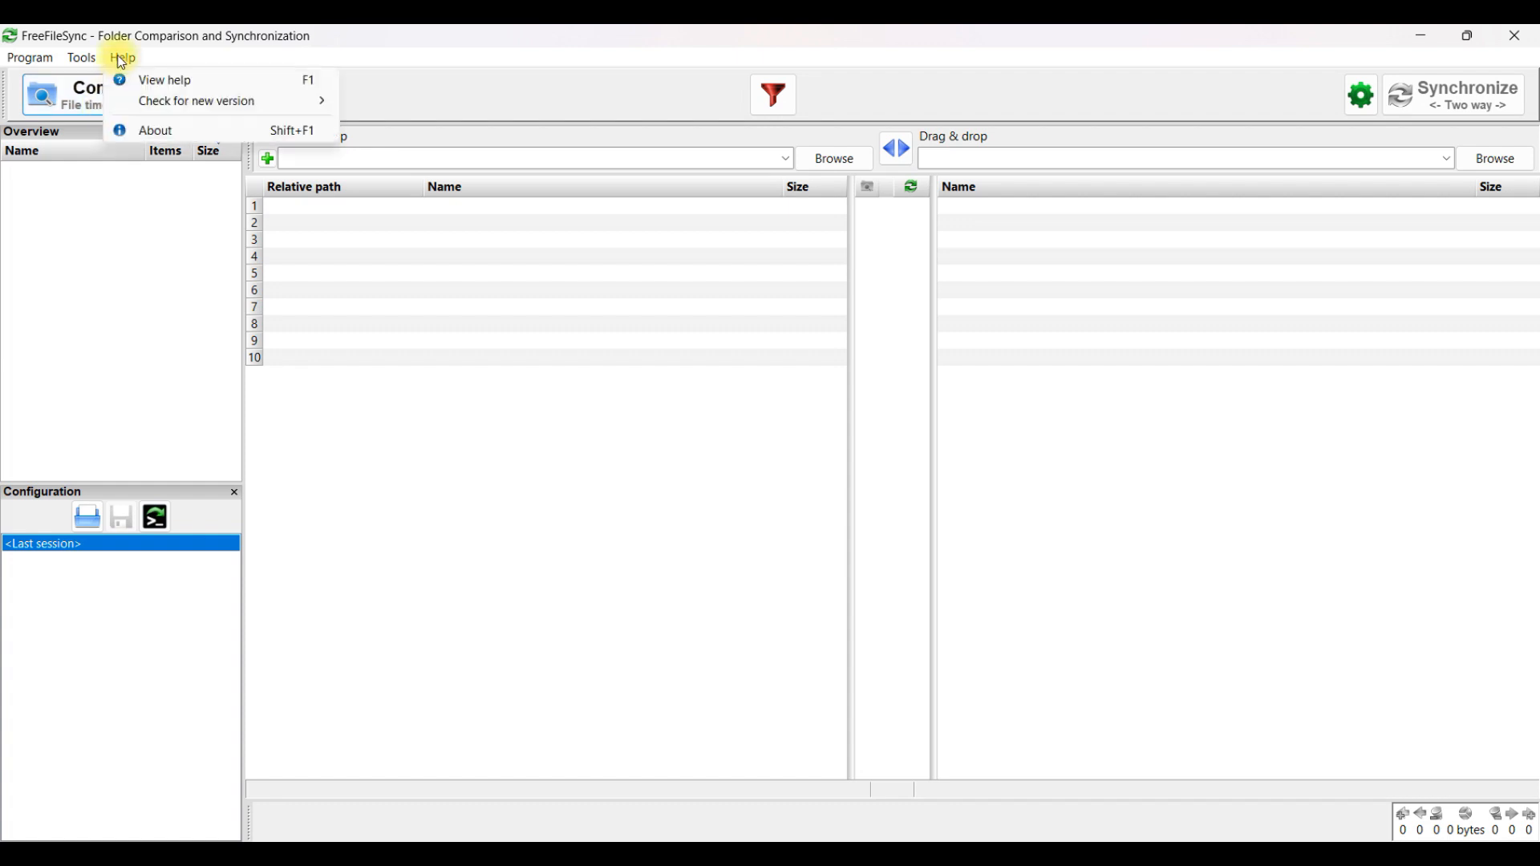
left_click(171, 84)
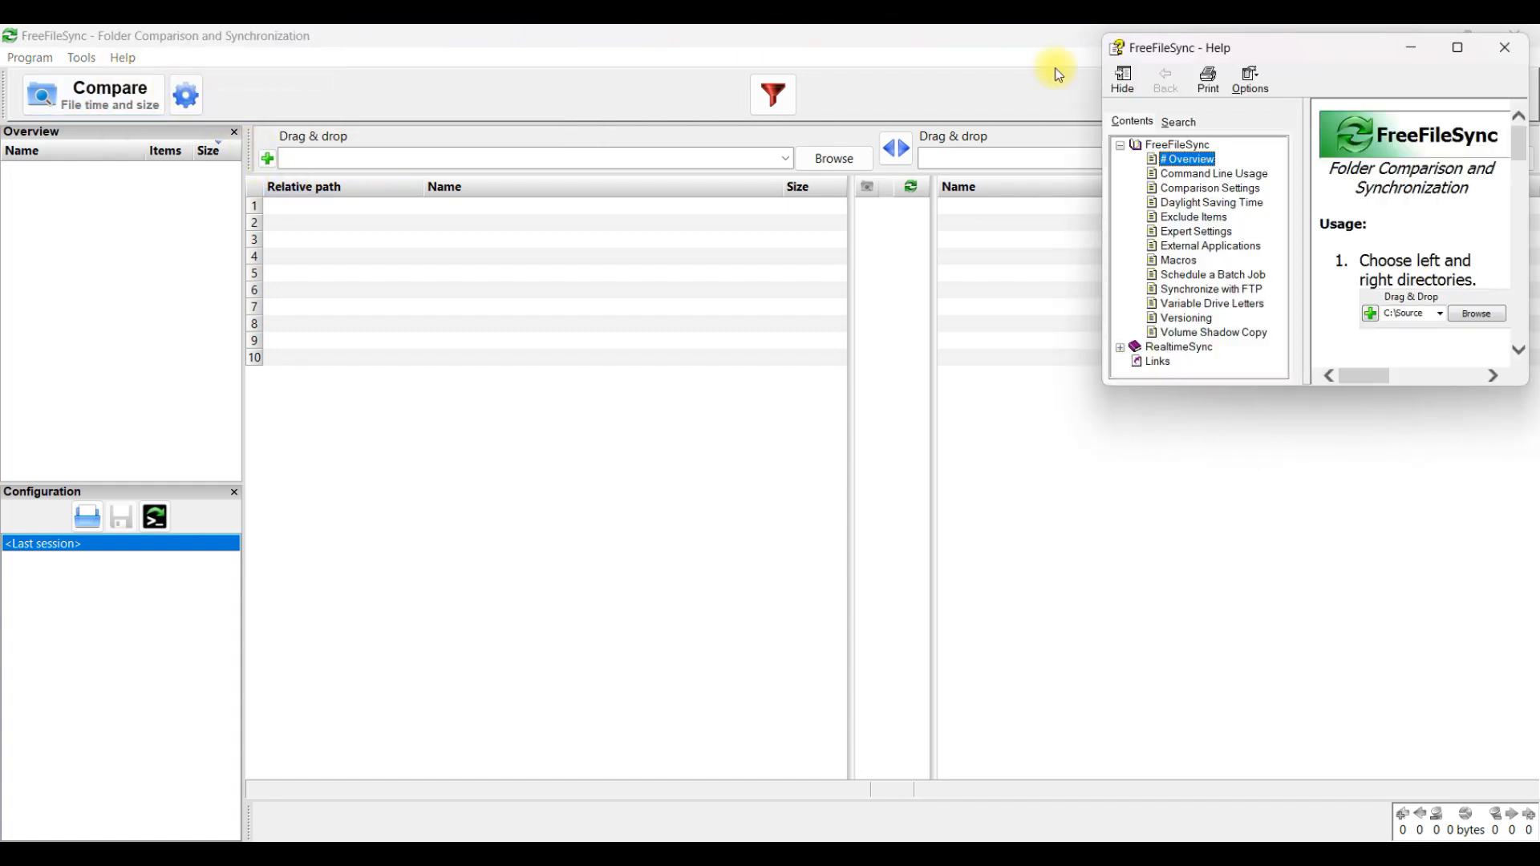
left_click(1455, 49)
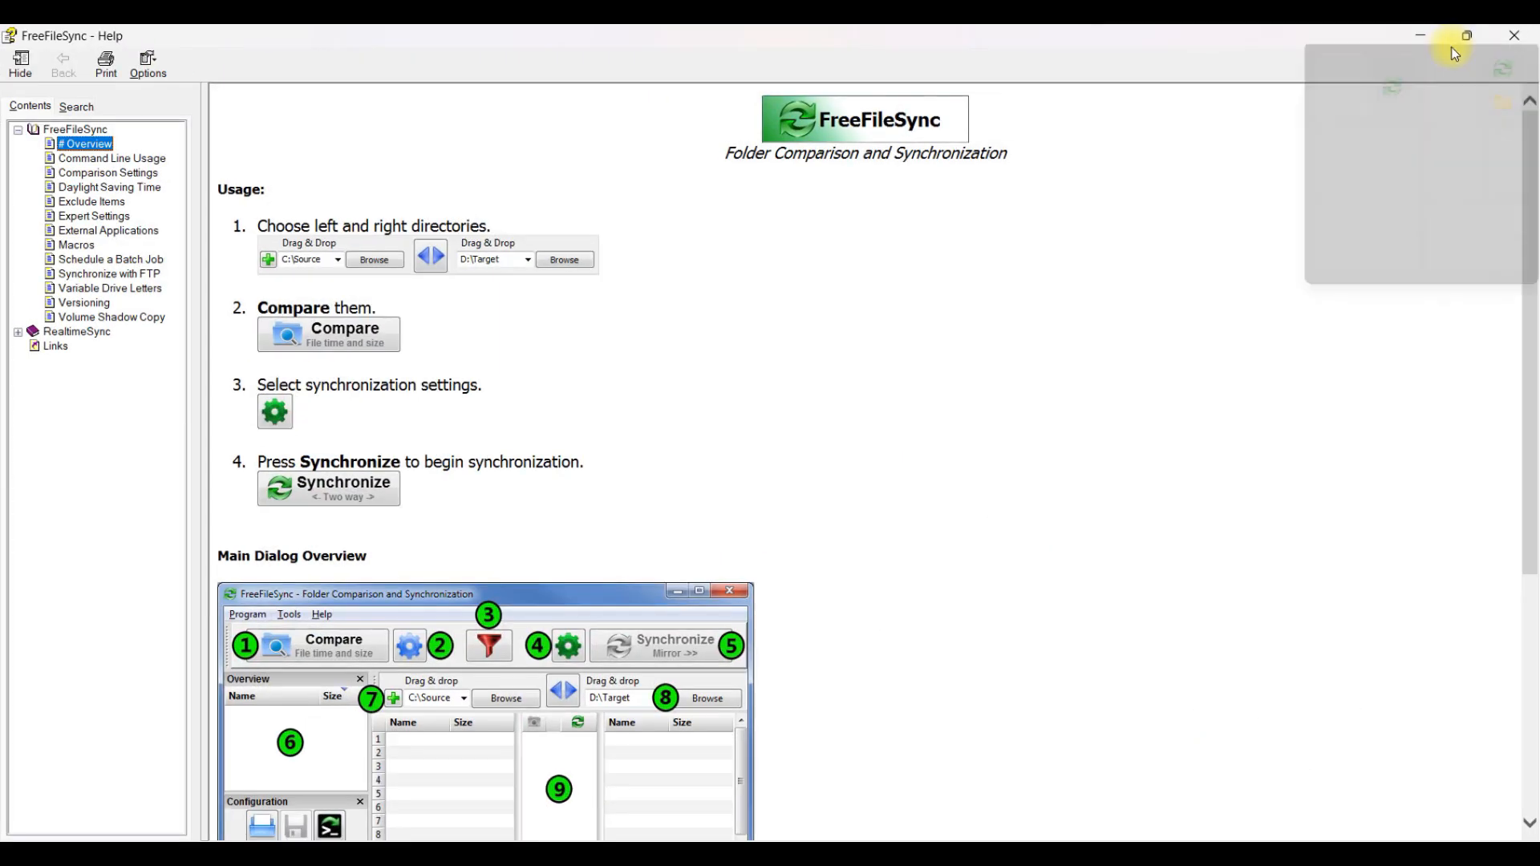
scroll(1167, 417, "down", 4)
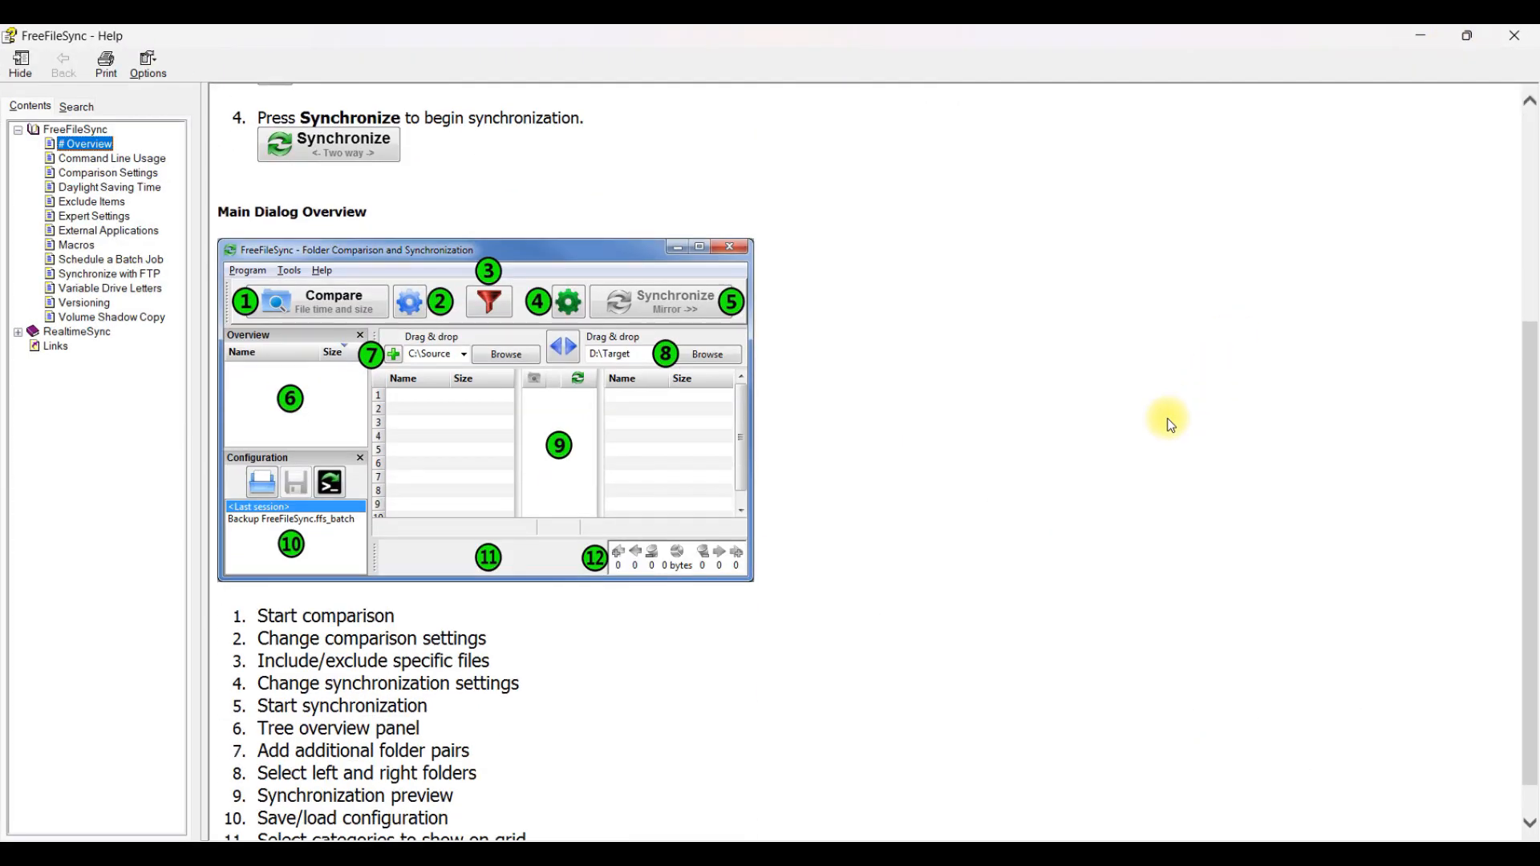
scroll(1167, 417, "down", 1)
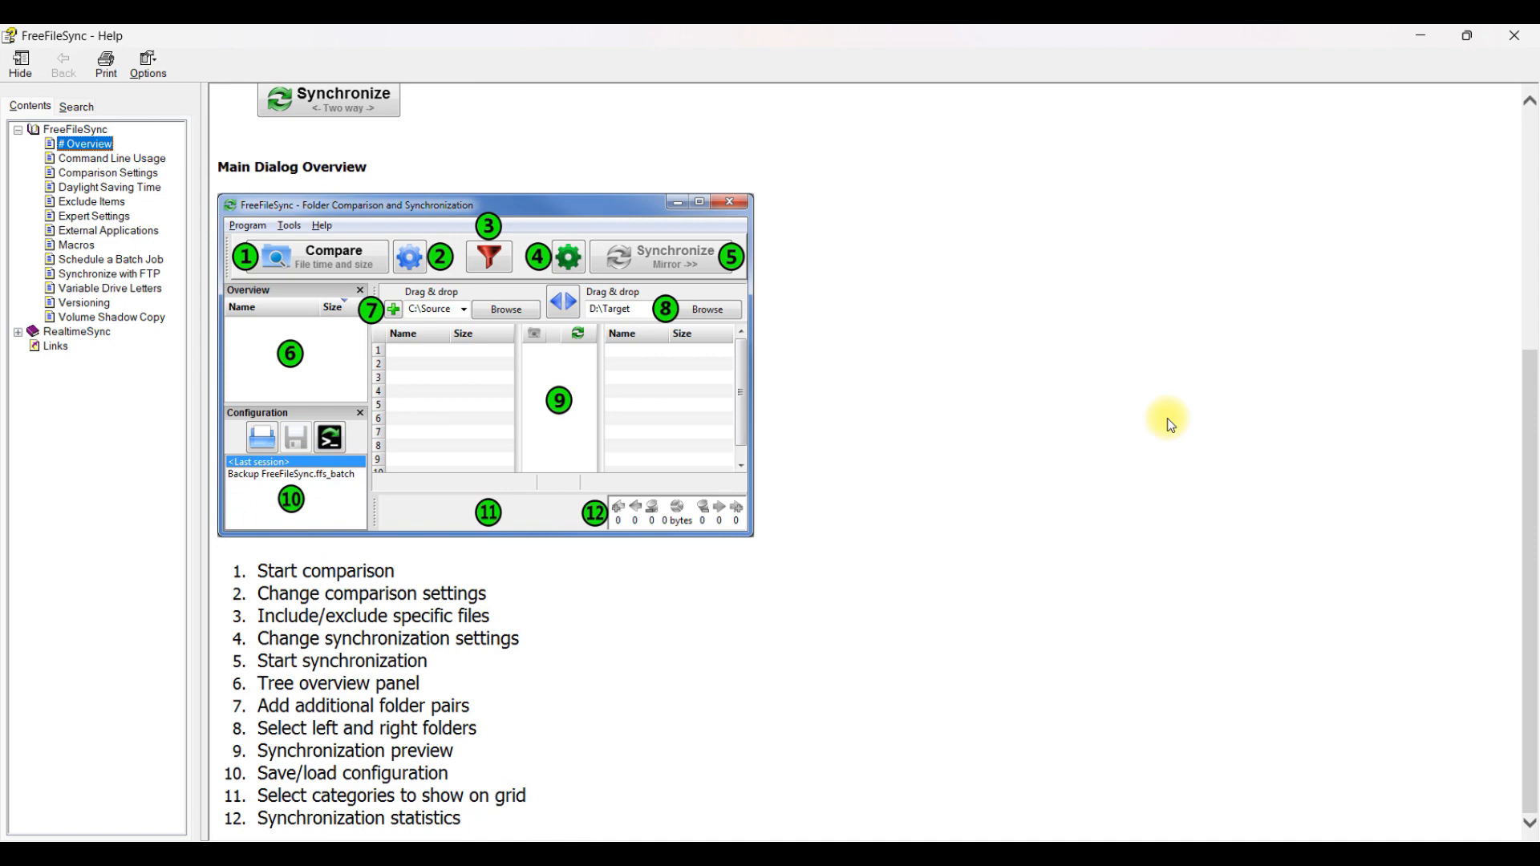
left_click(1514, 36)
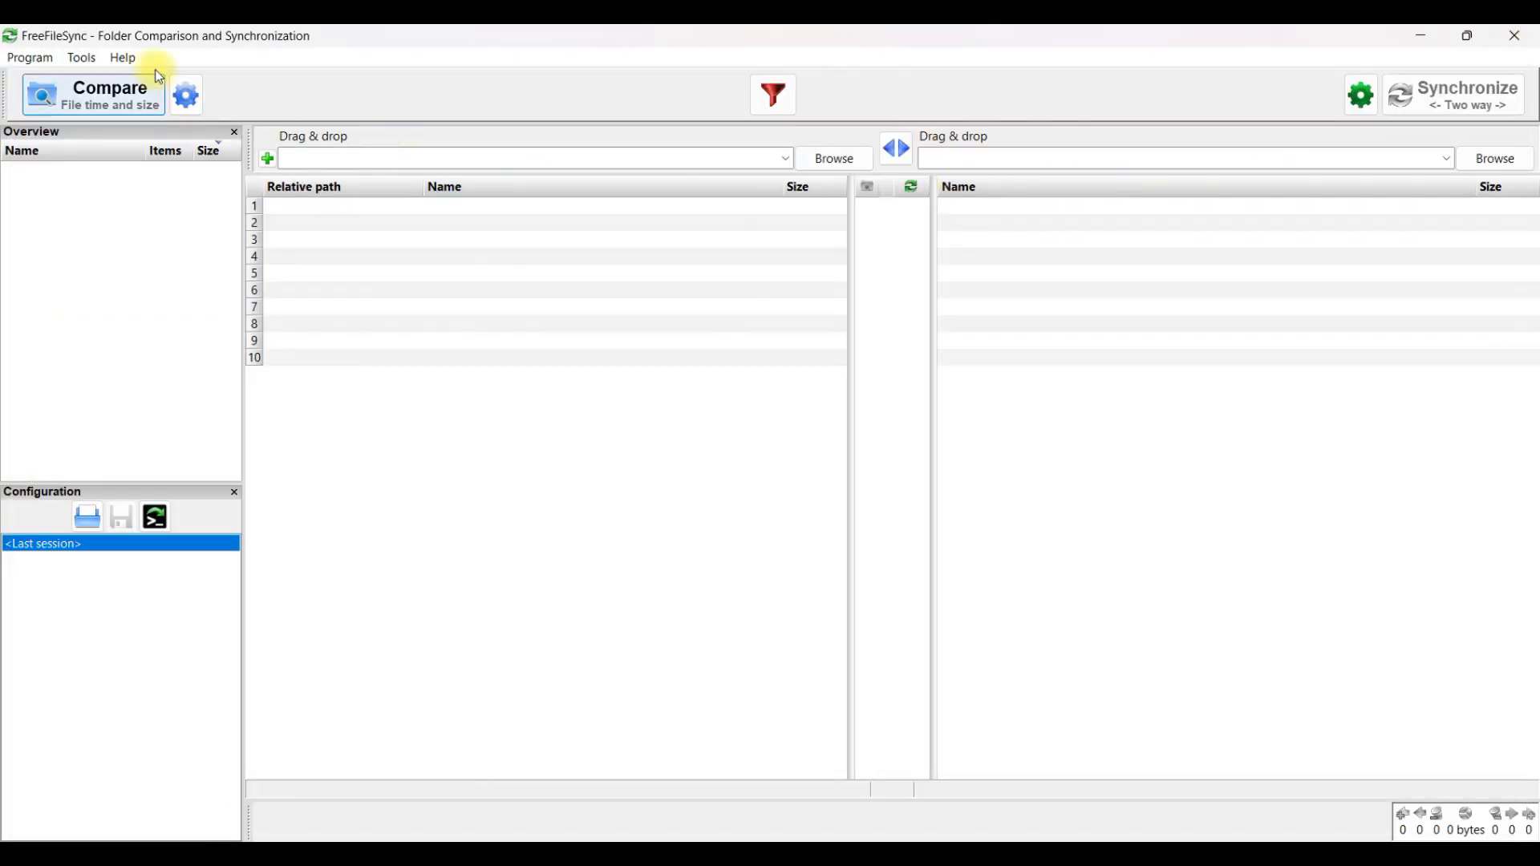
Examine the program's About information, including the full list of localization credits, and close it
left_click(126, 58)
left_click(152, 129)
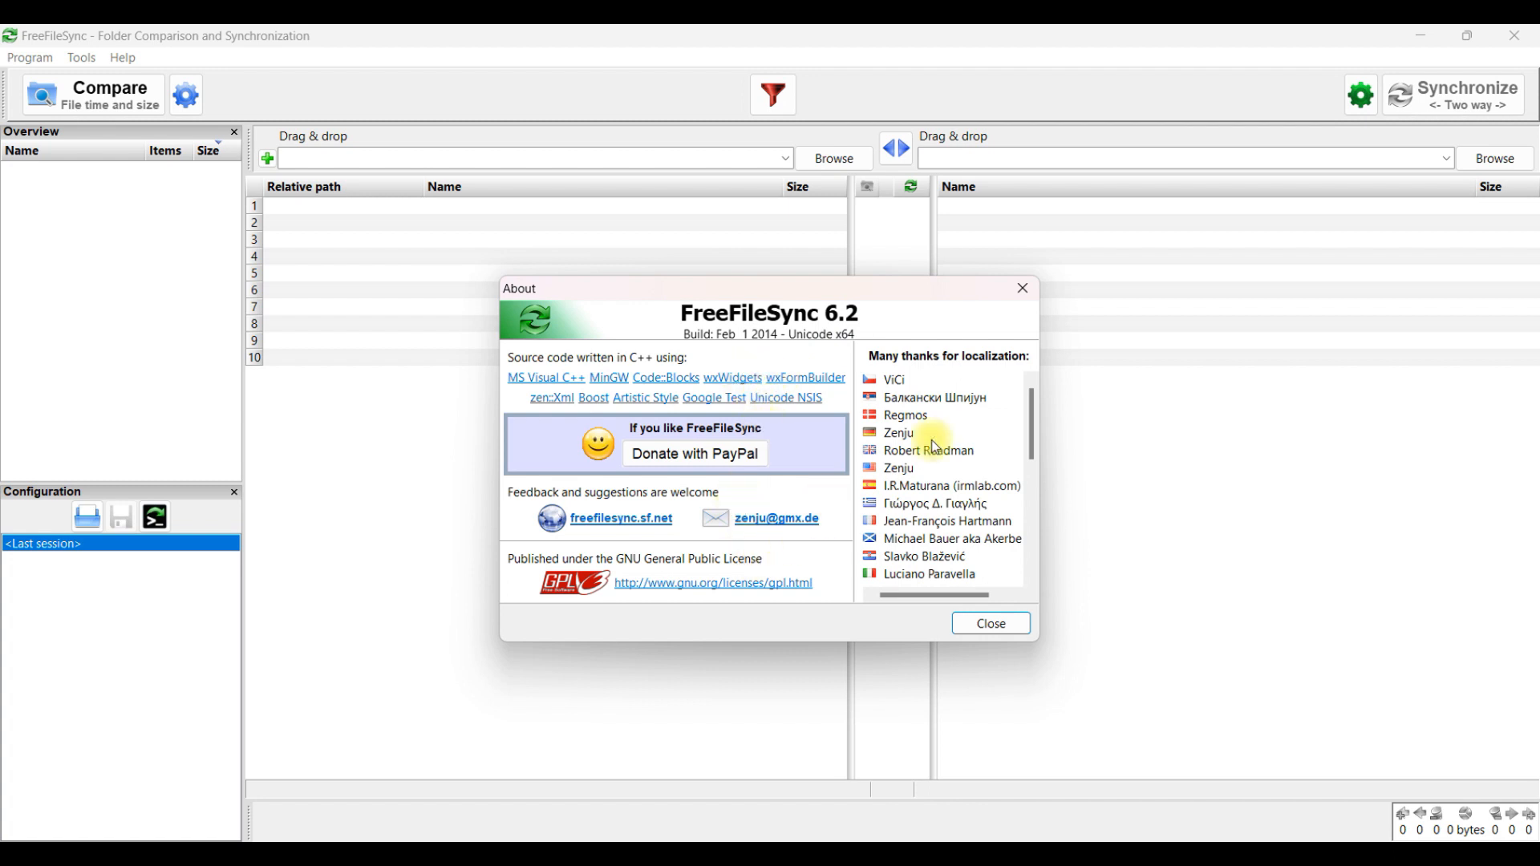
left_click_drag(1033, 422, 1034, 538)
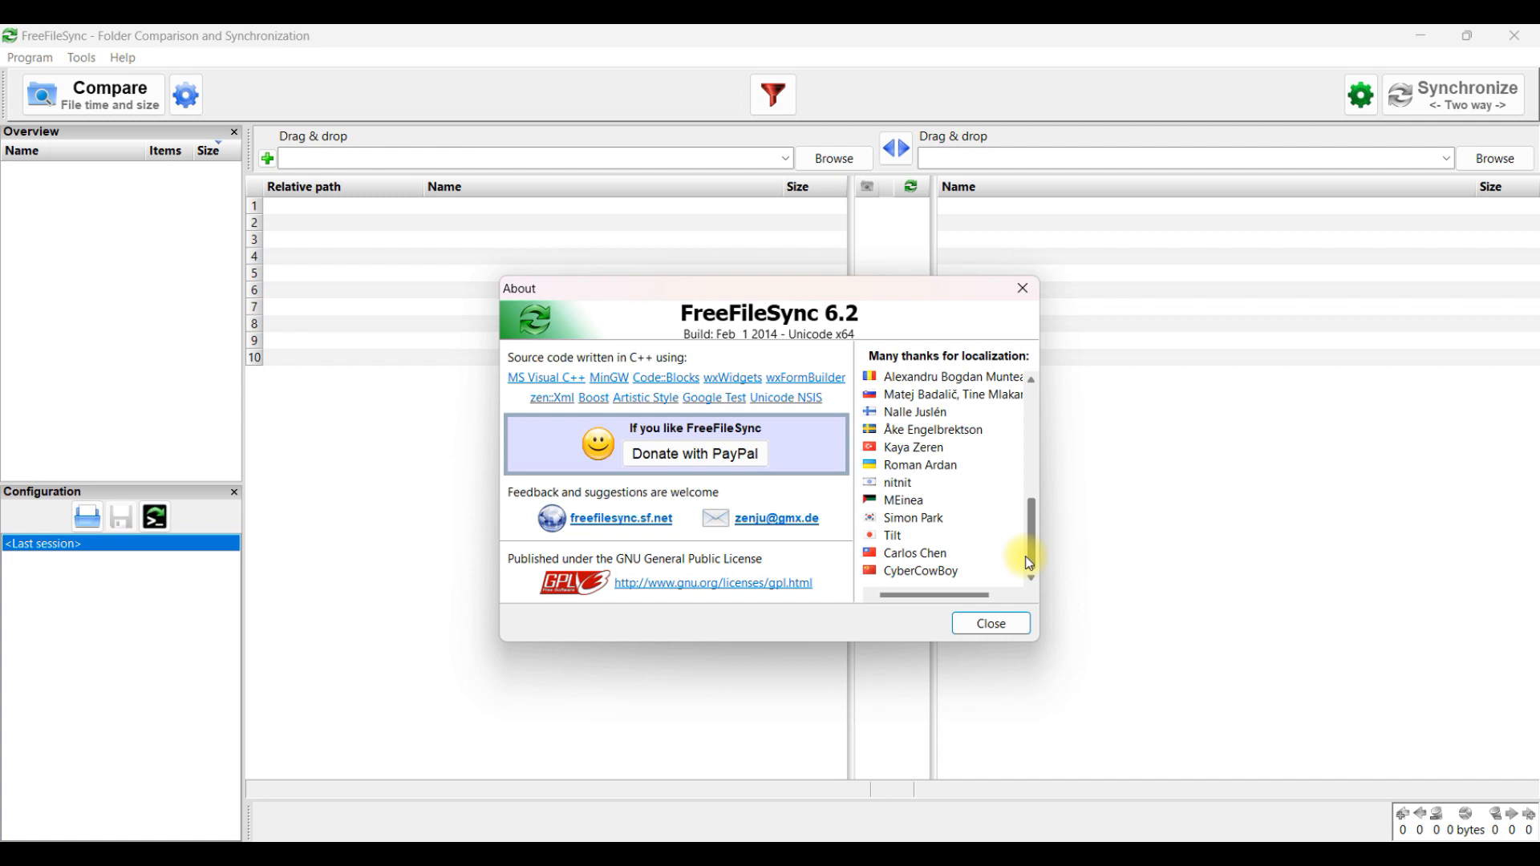
left_click(1024, 290)
Review the global settings and the context menu examples in the External Applications help, closing both without changes
left_click(84, 59)
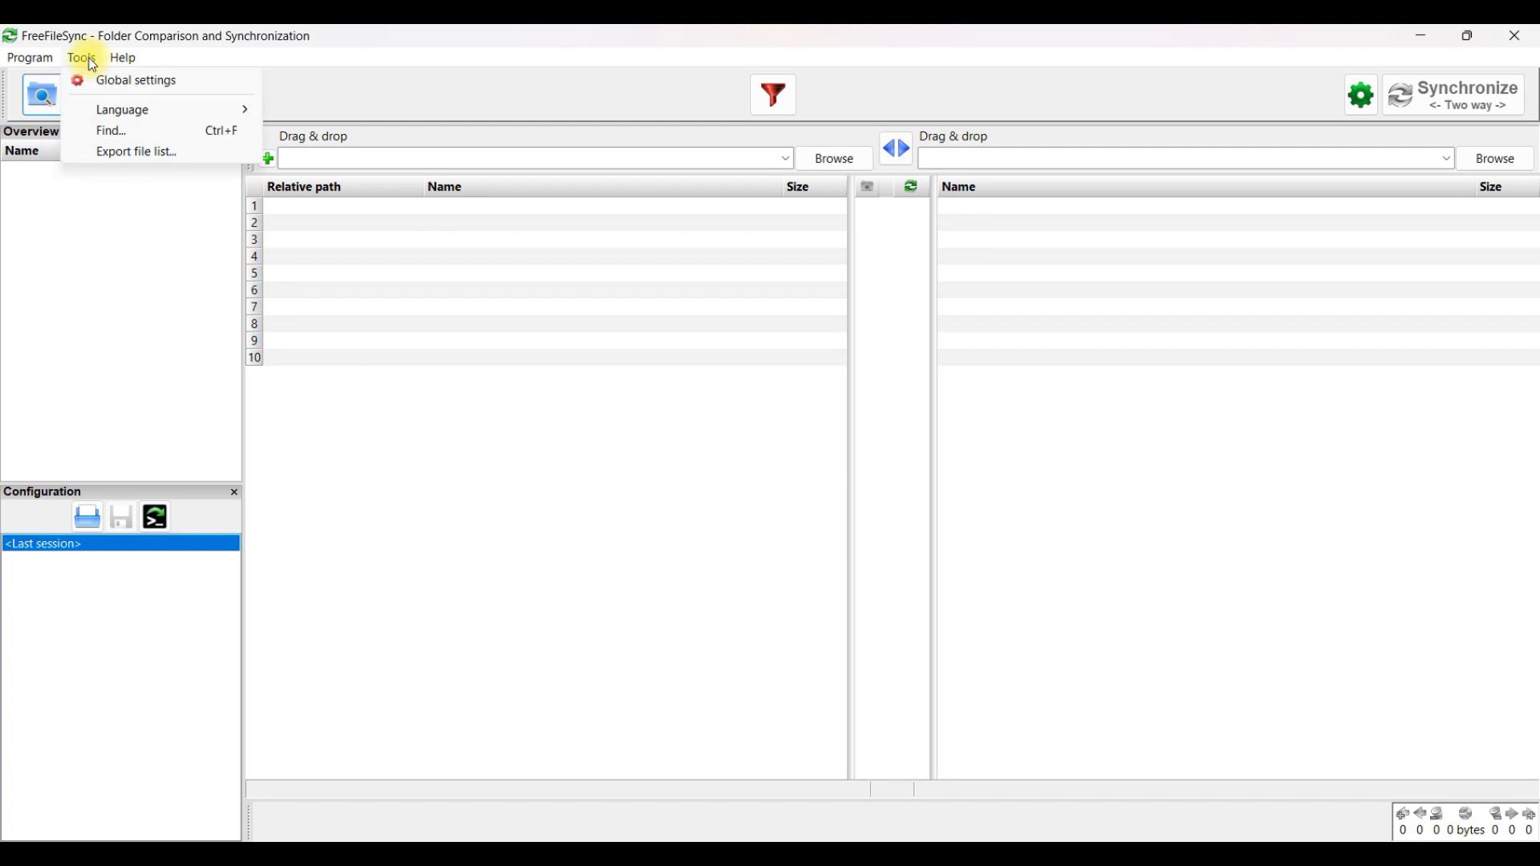
left_click(95, 80)
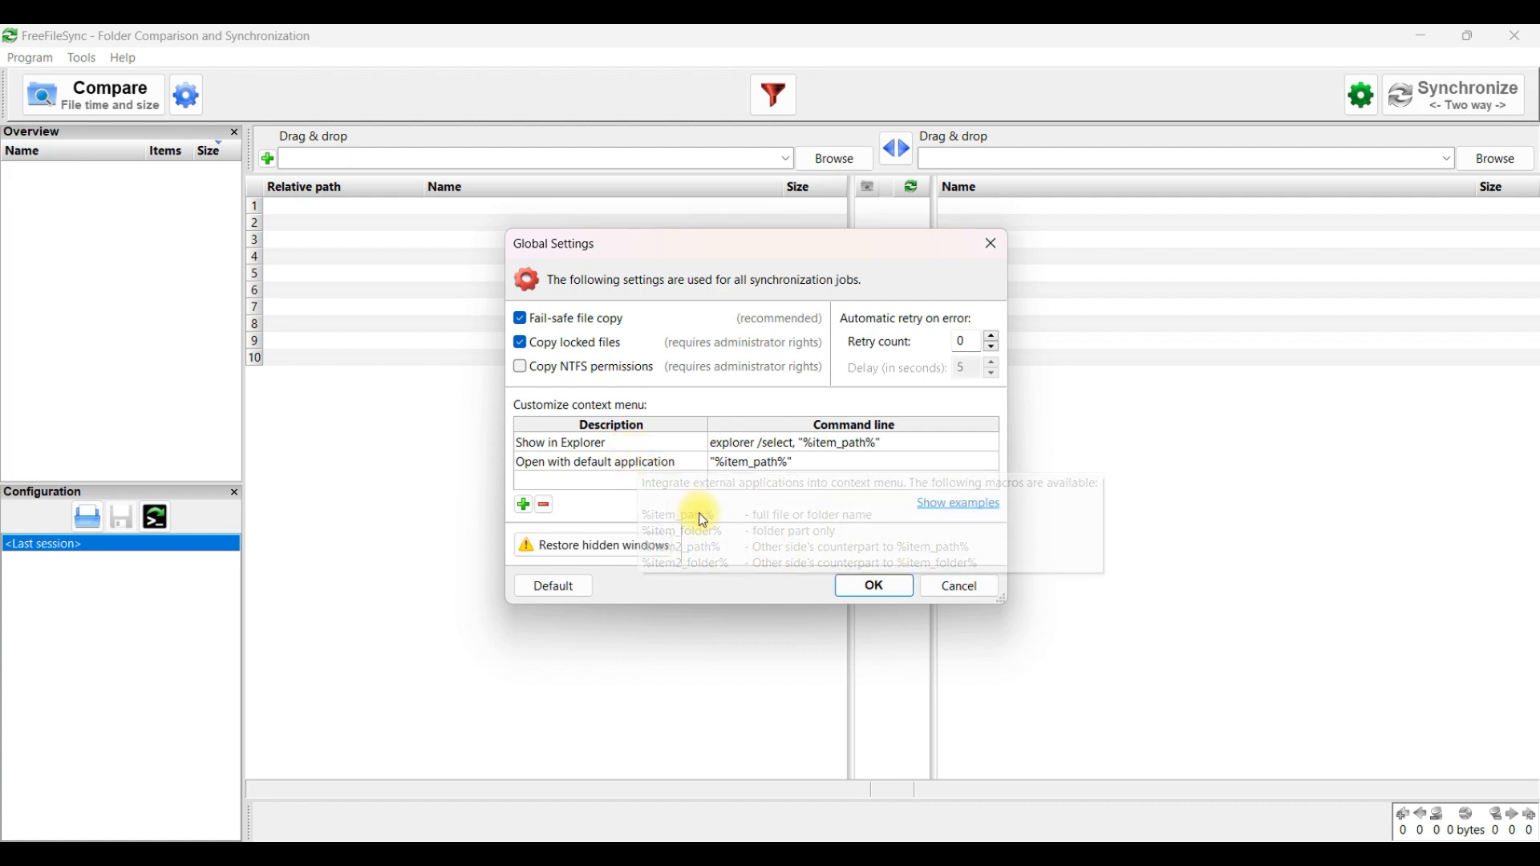
left_click(991, 505)
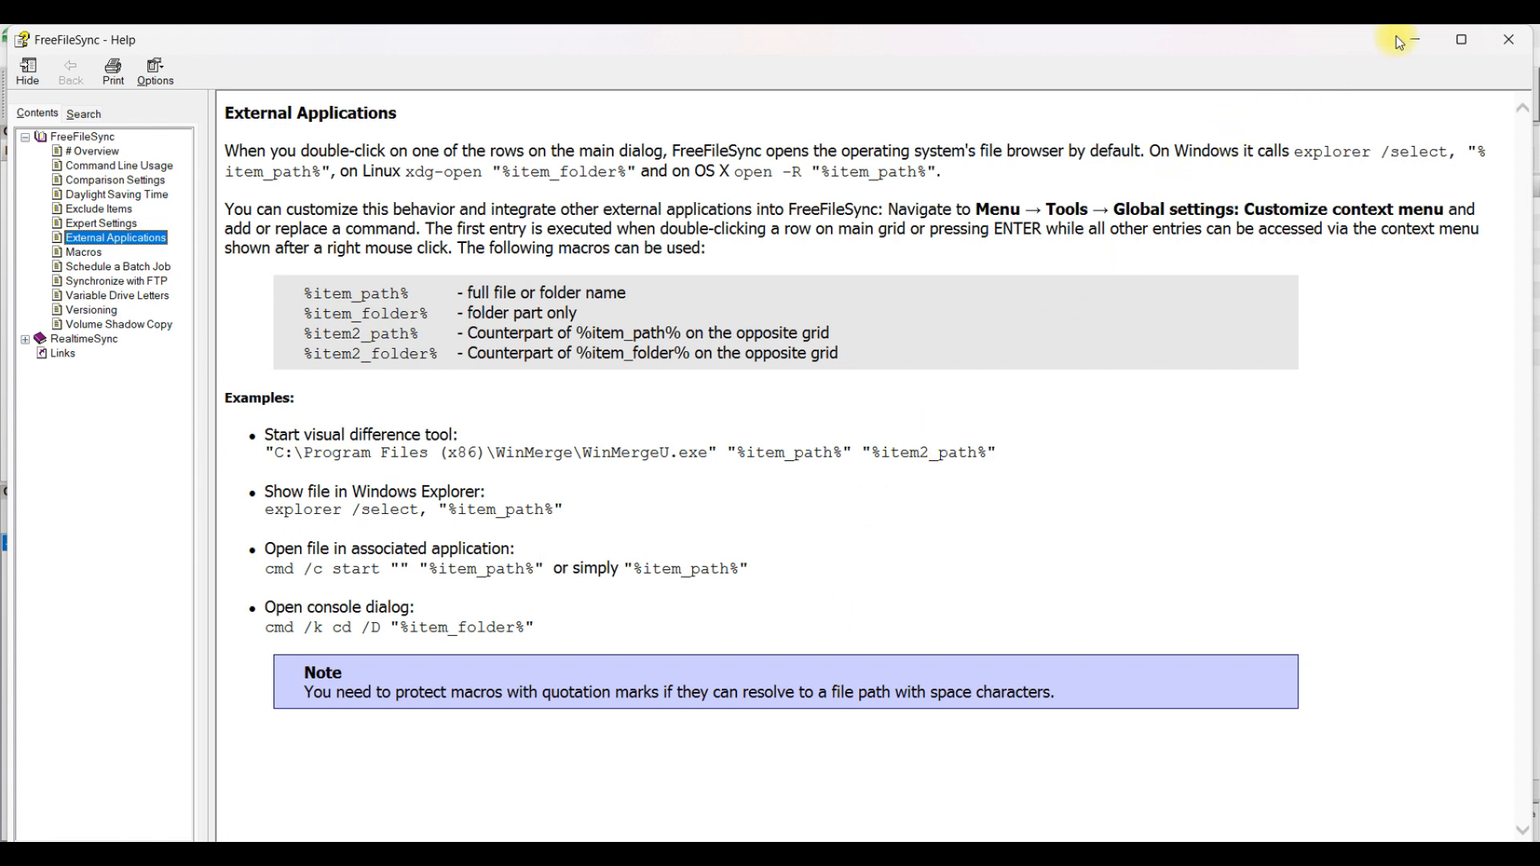
left_click(1509, 38)
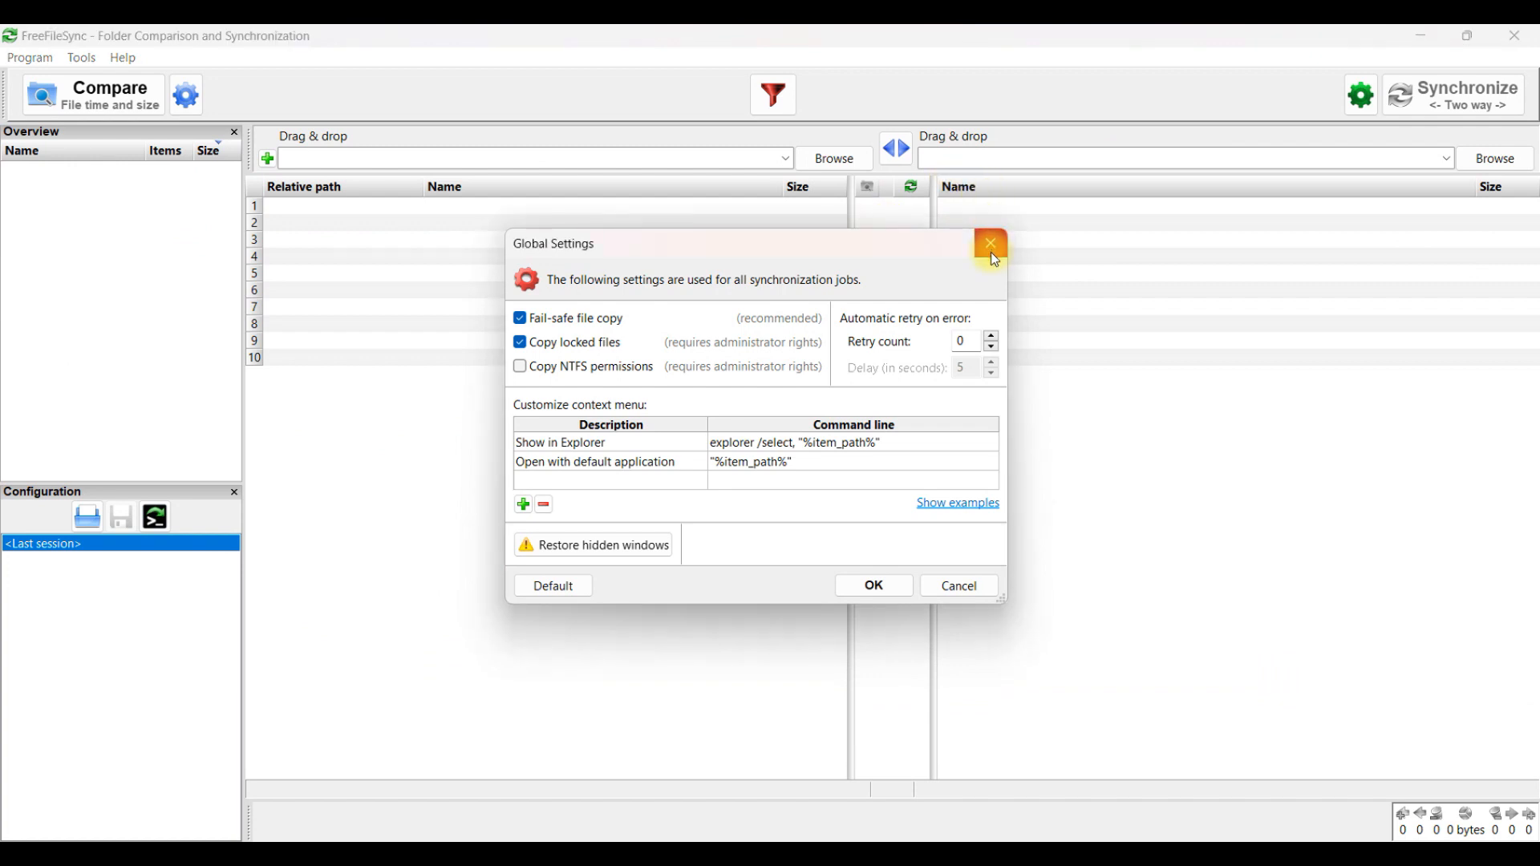
left_click(993, 255)
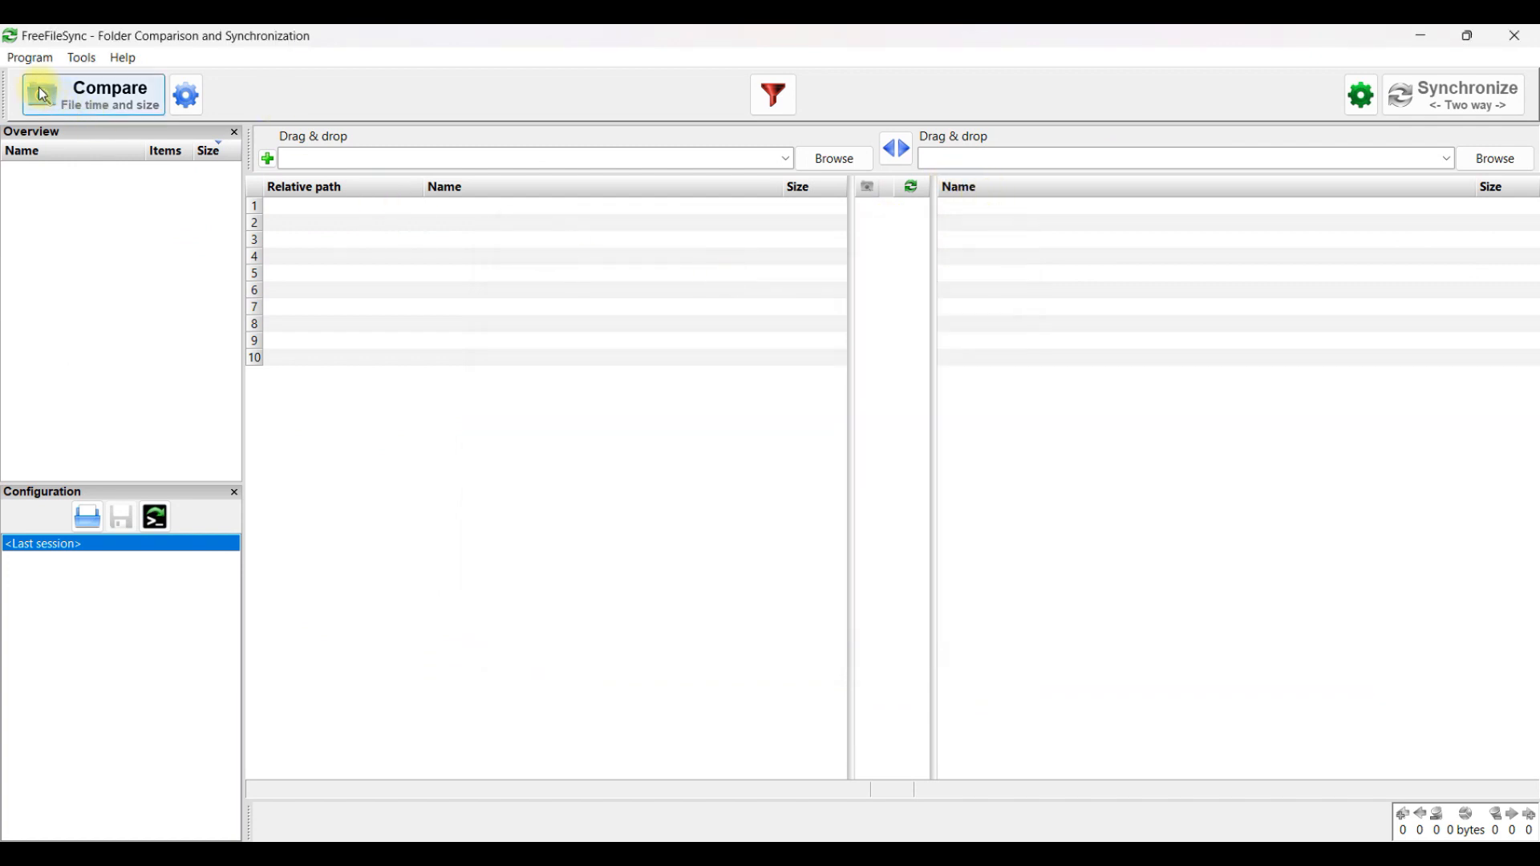
Look over the available interface languages and open the Find bar
left_click(81, 59)
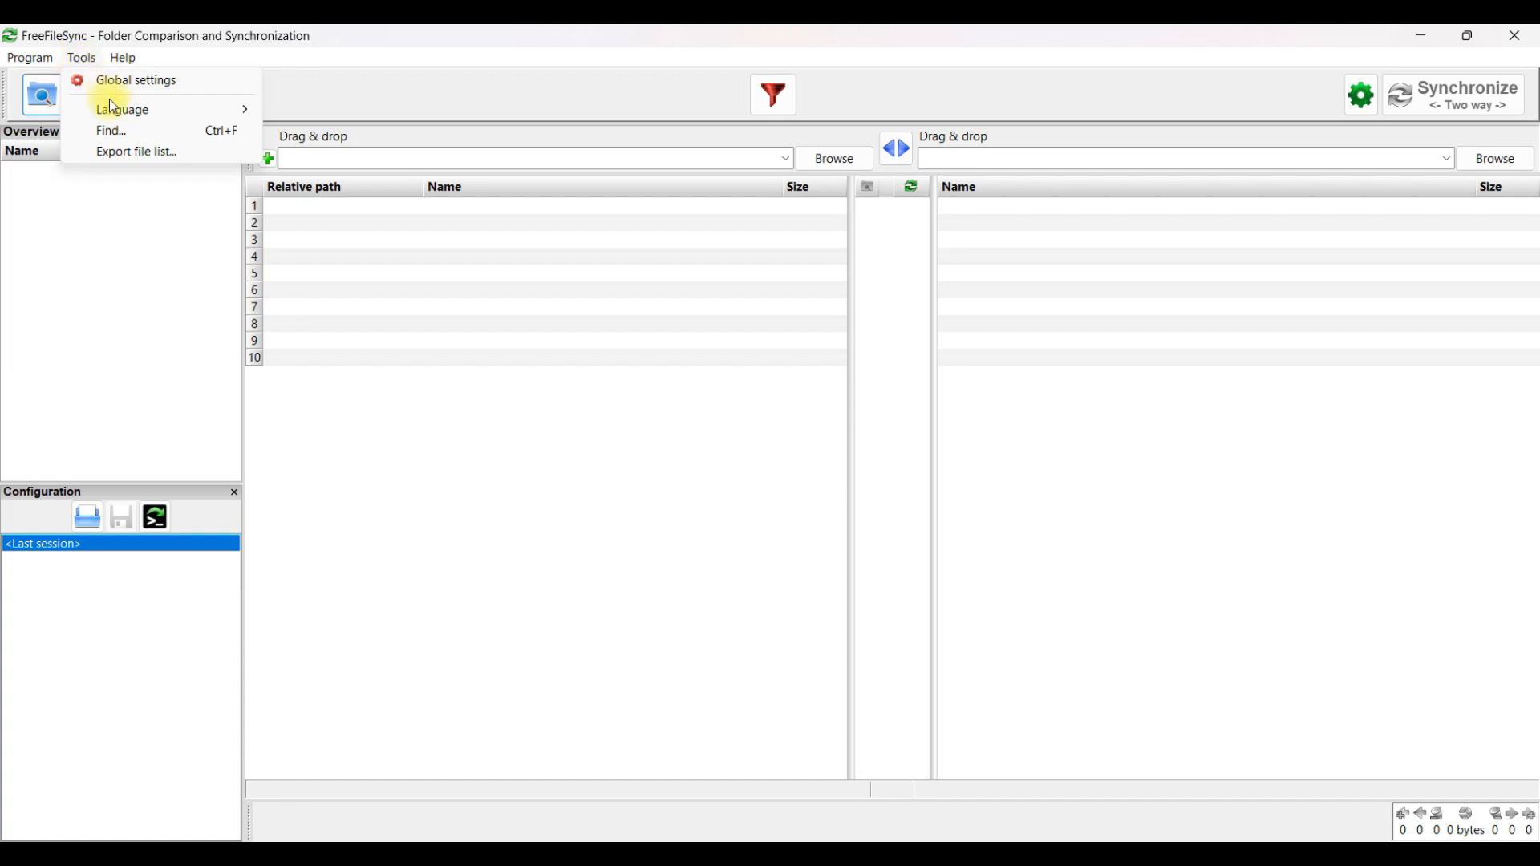
mouse_move(119, 113)
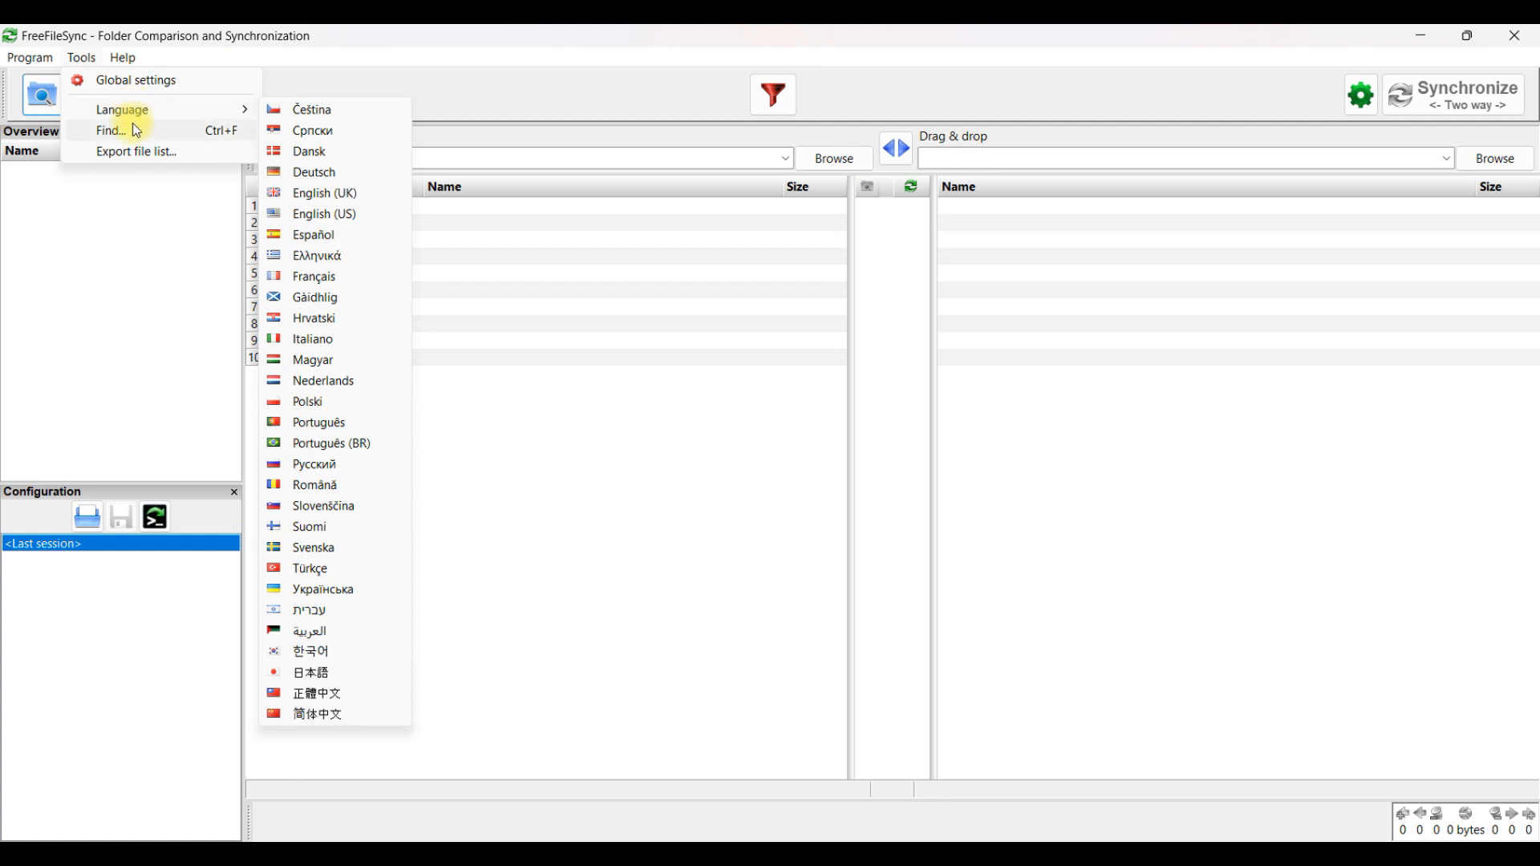
left_click(136, 132)
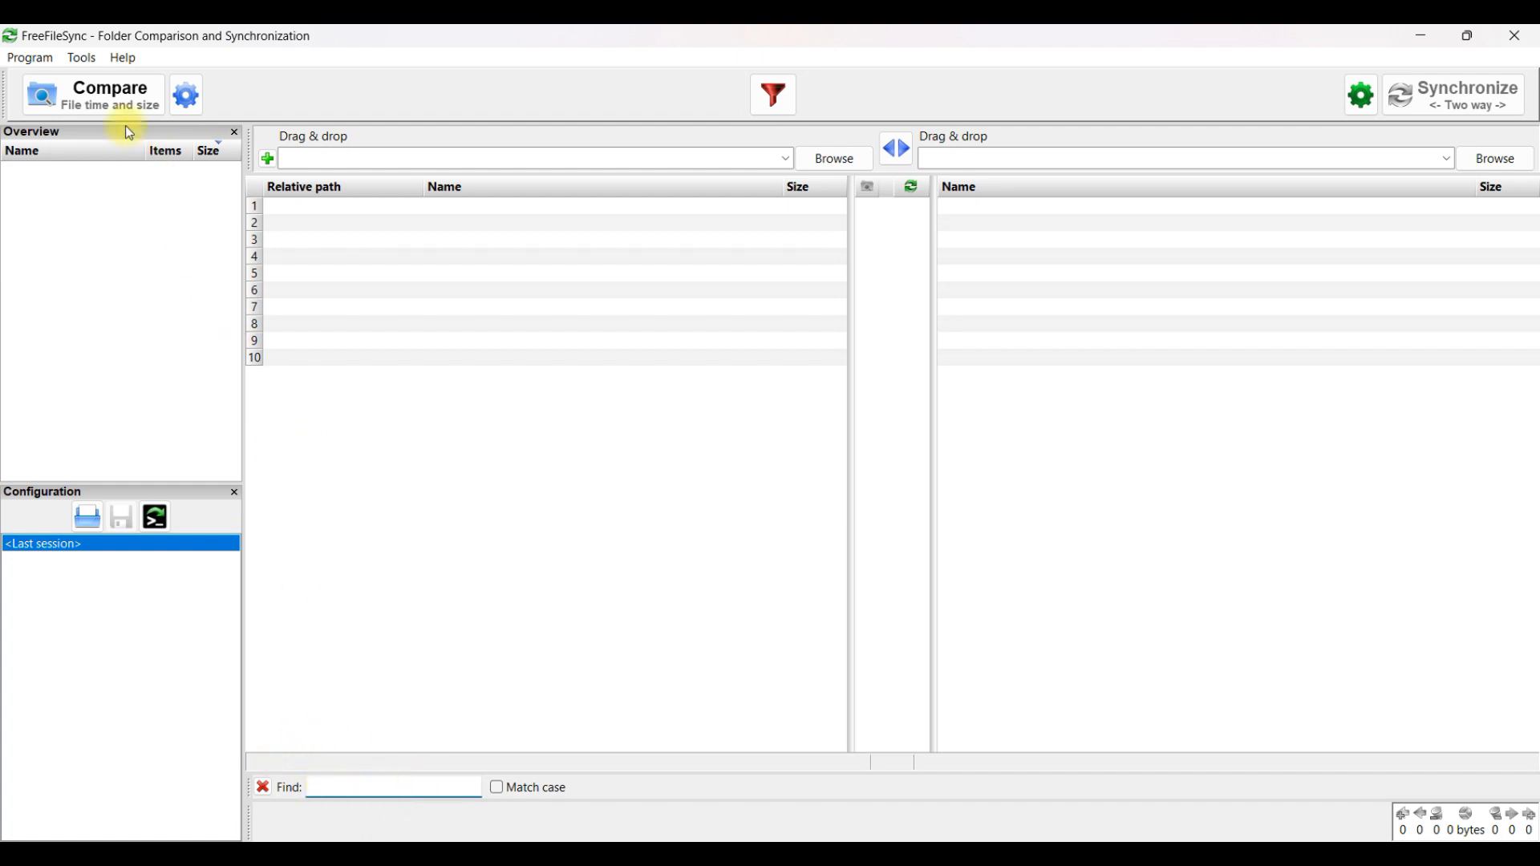
Look at the file list export options, including the file type choices, and cancel without saving
left_click(90, 61)
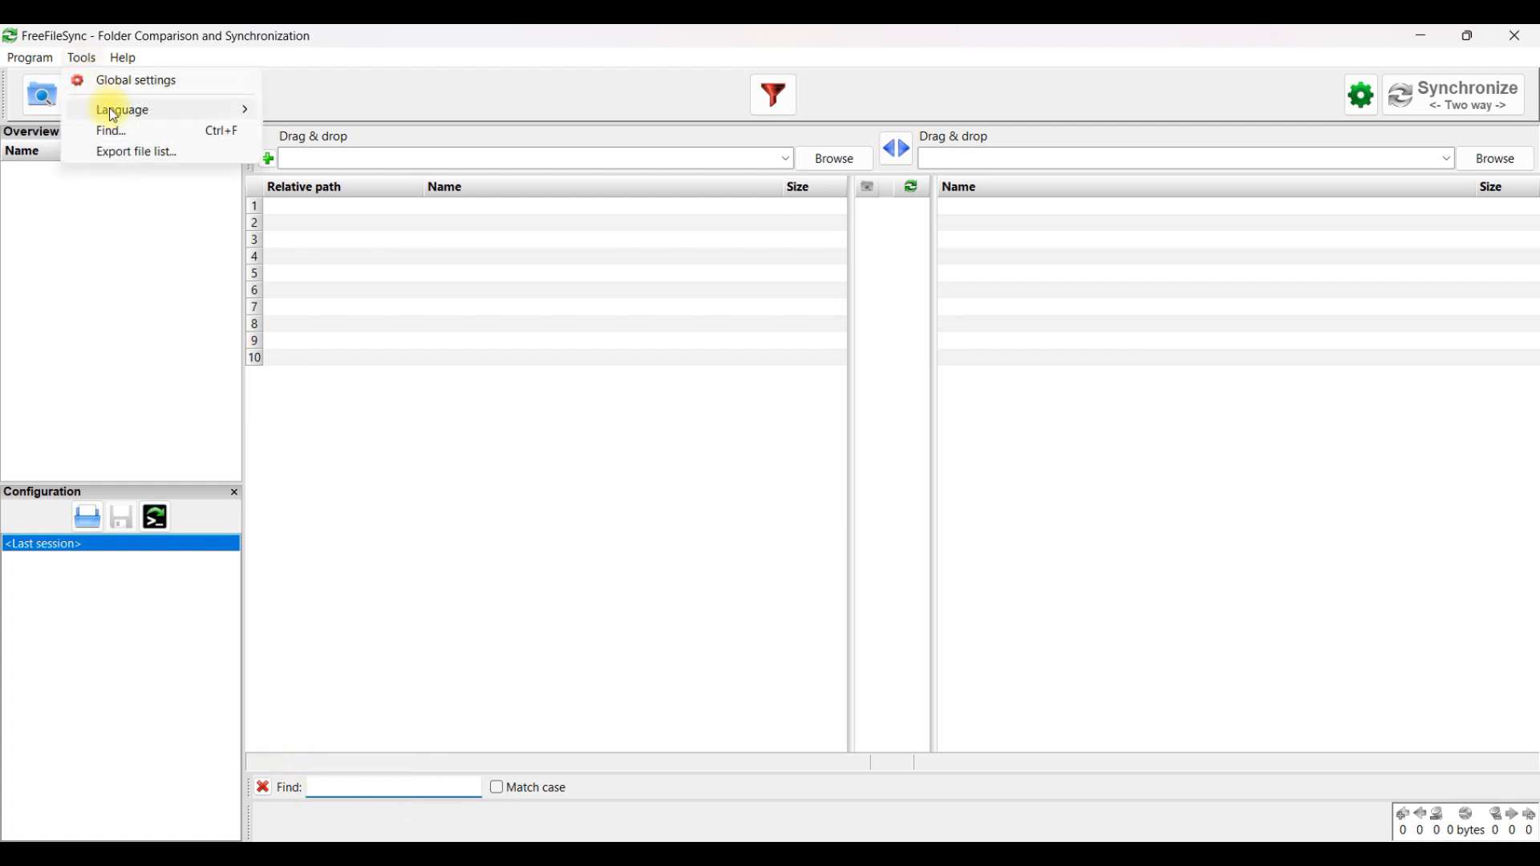
left_click(133, 154)
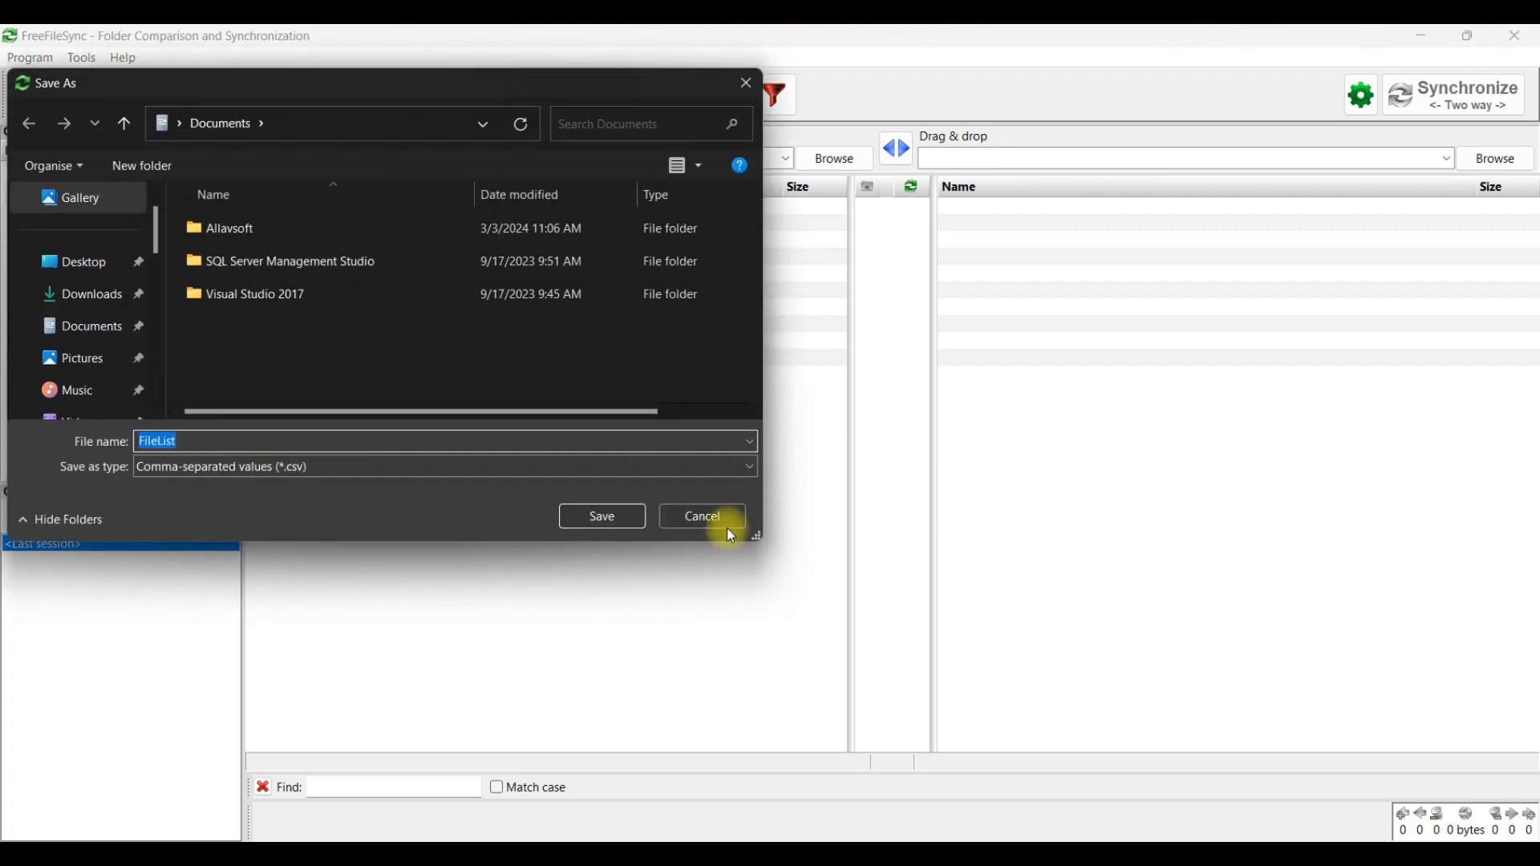
left_click(714, 472)
left_click(720, 464)
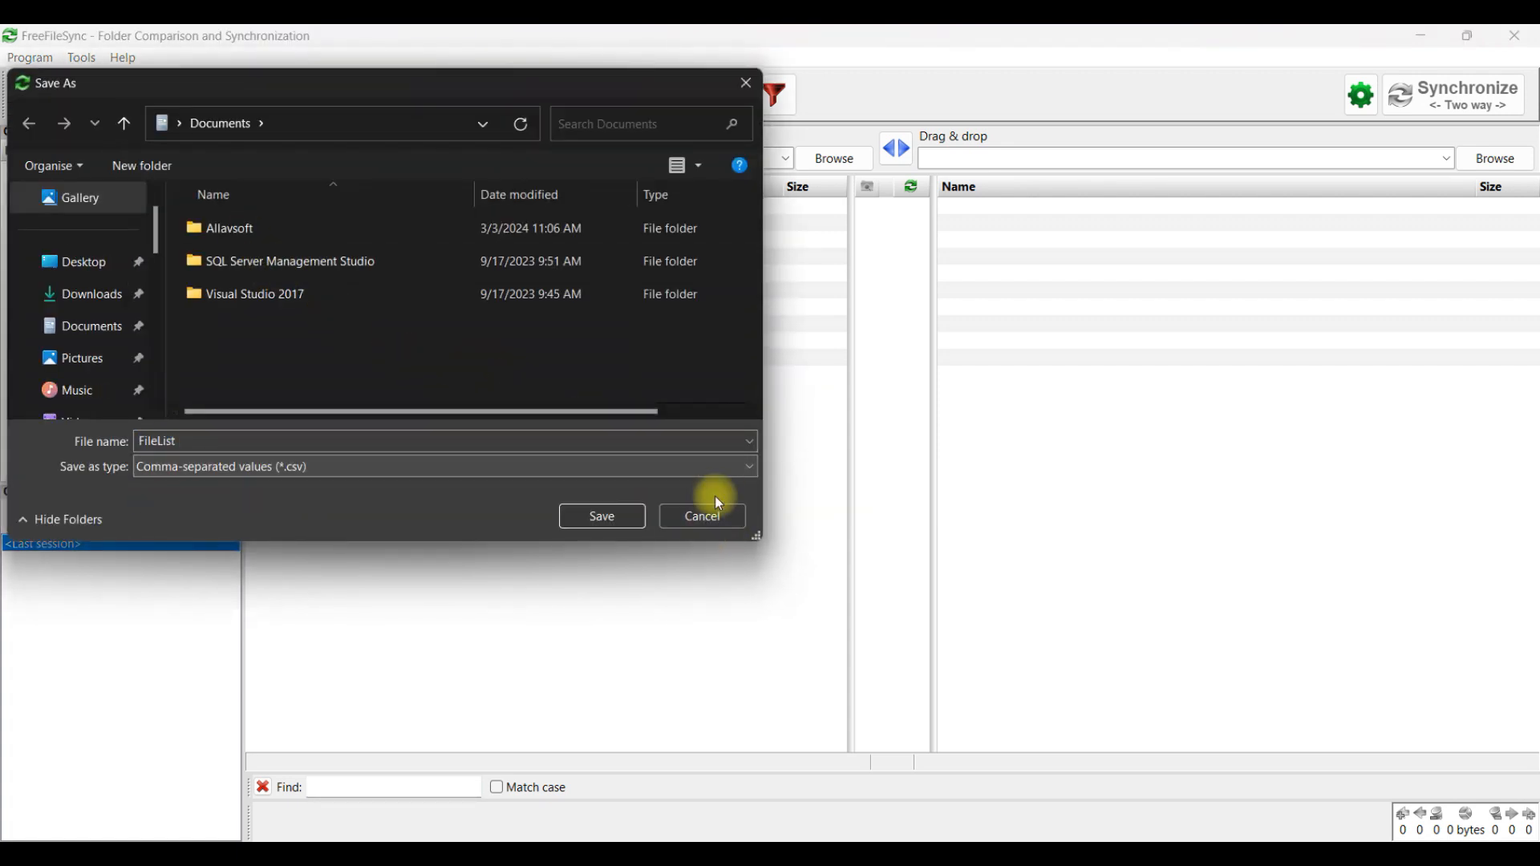
left_click(714, 518)
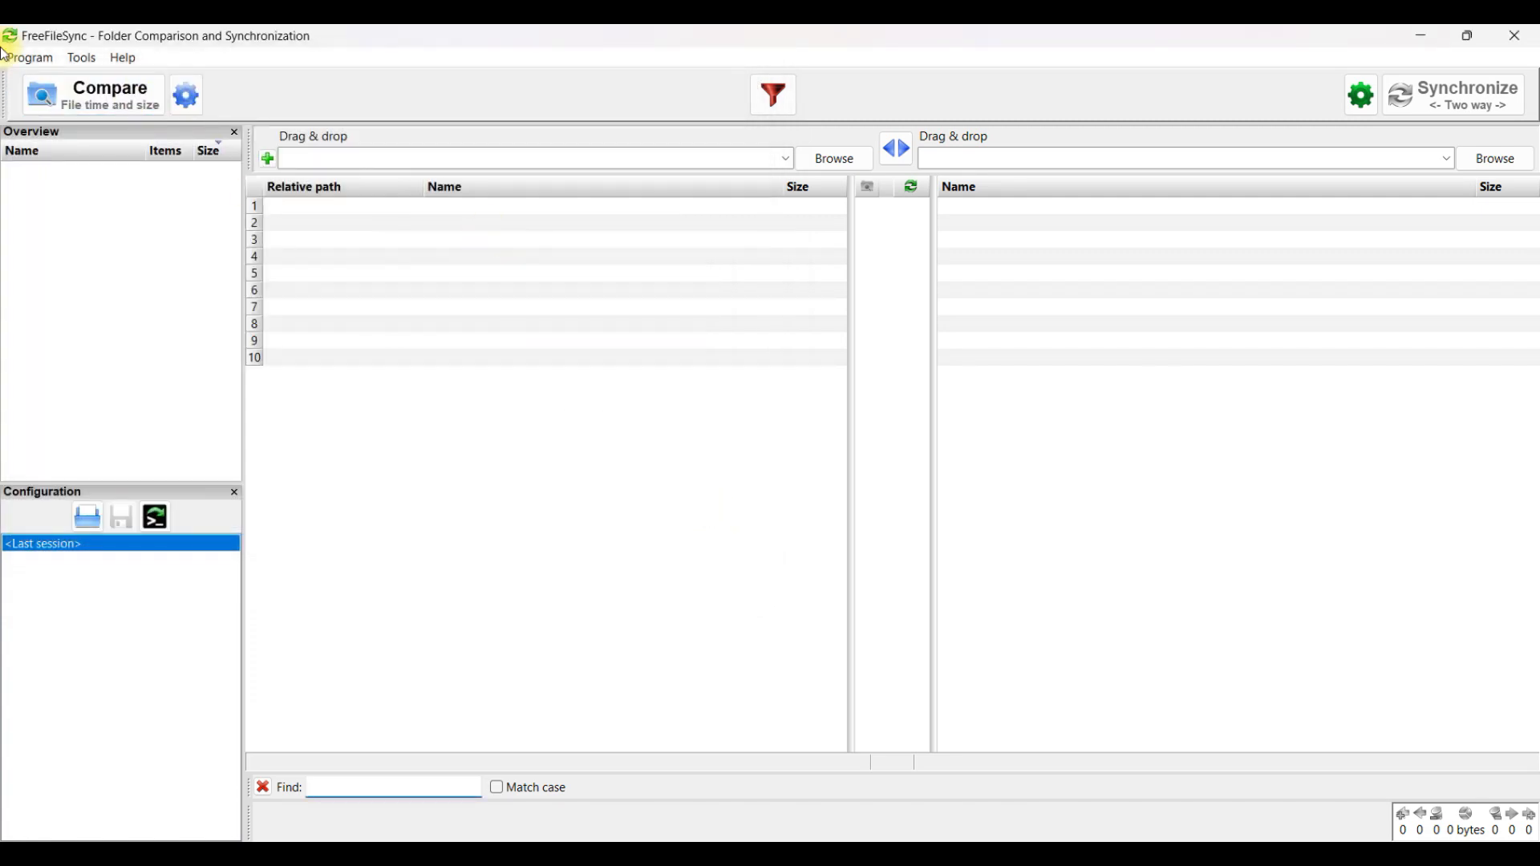
View the dialog for opening a configuration and cancel it, and try a comparison without any folders chosen
left_click(24, 59)
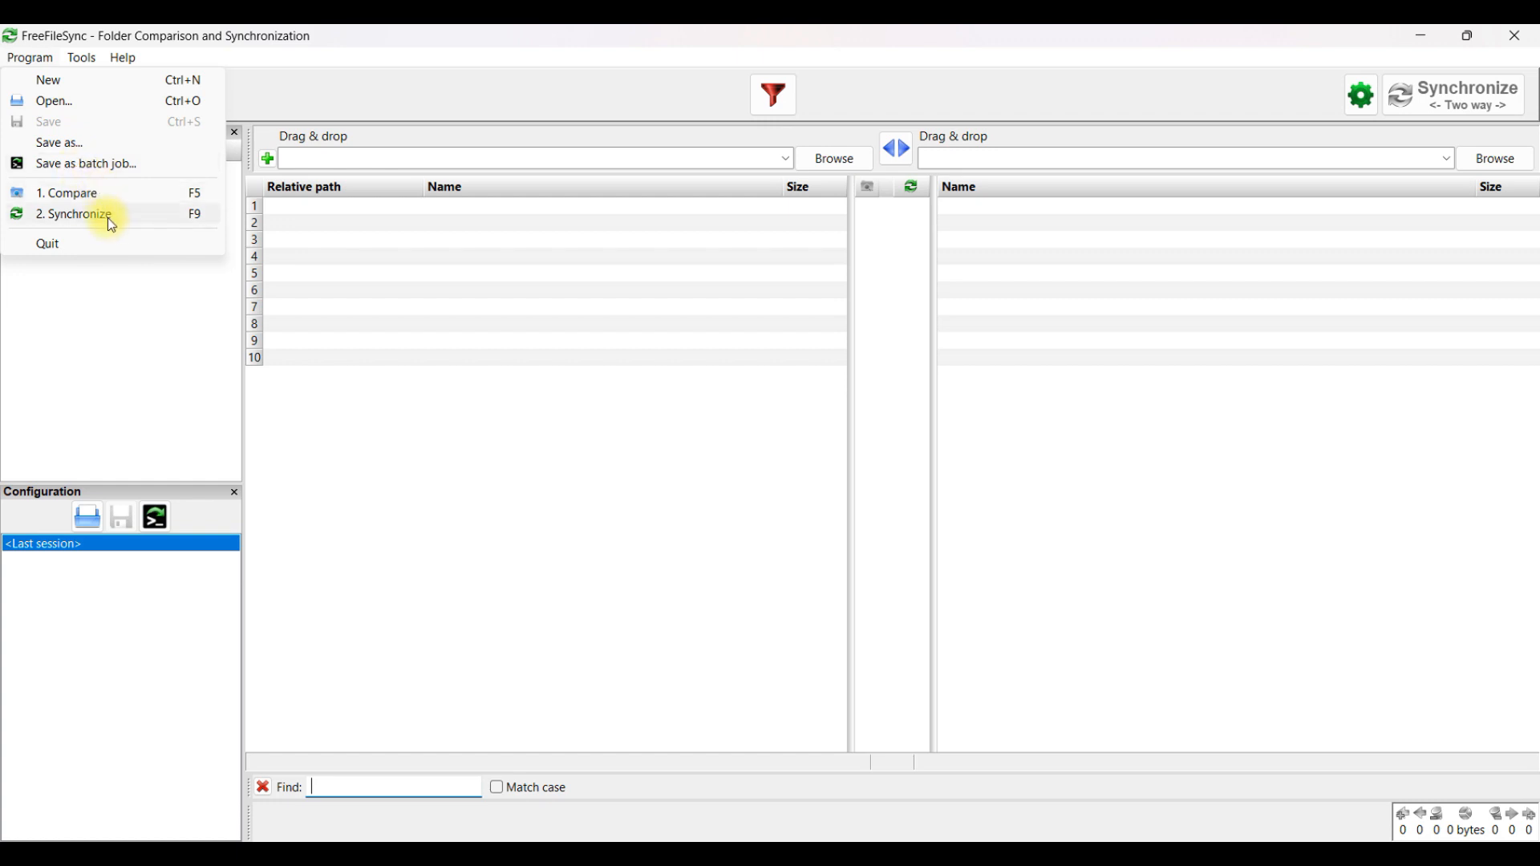
left_click(90, 115)
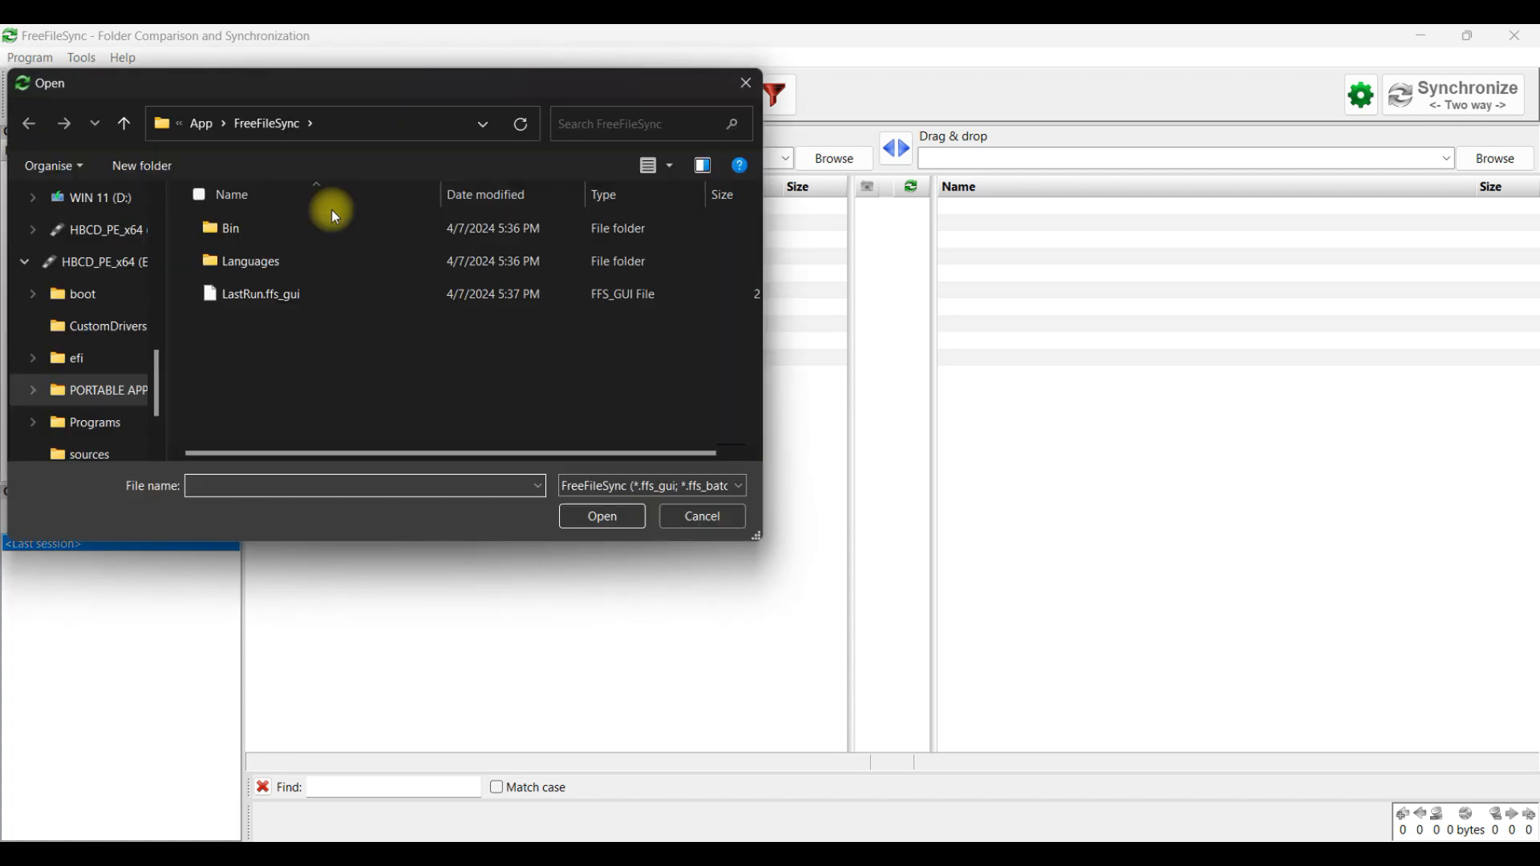
left_click(703, 516)
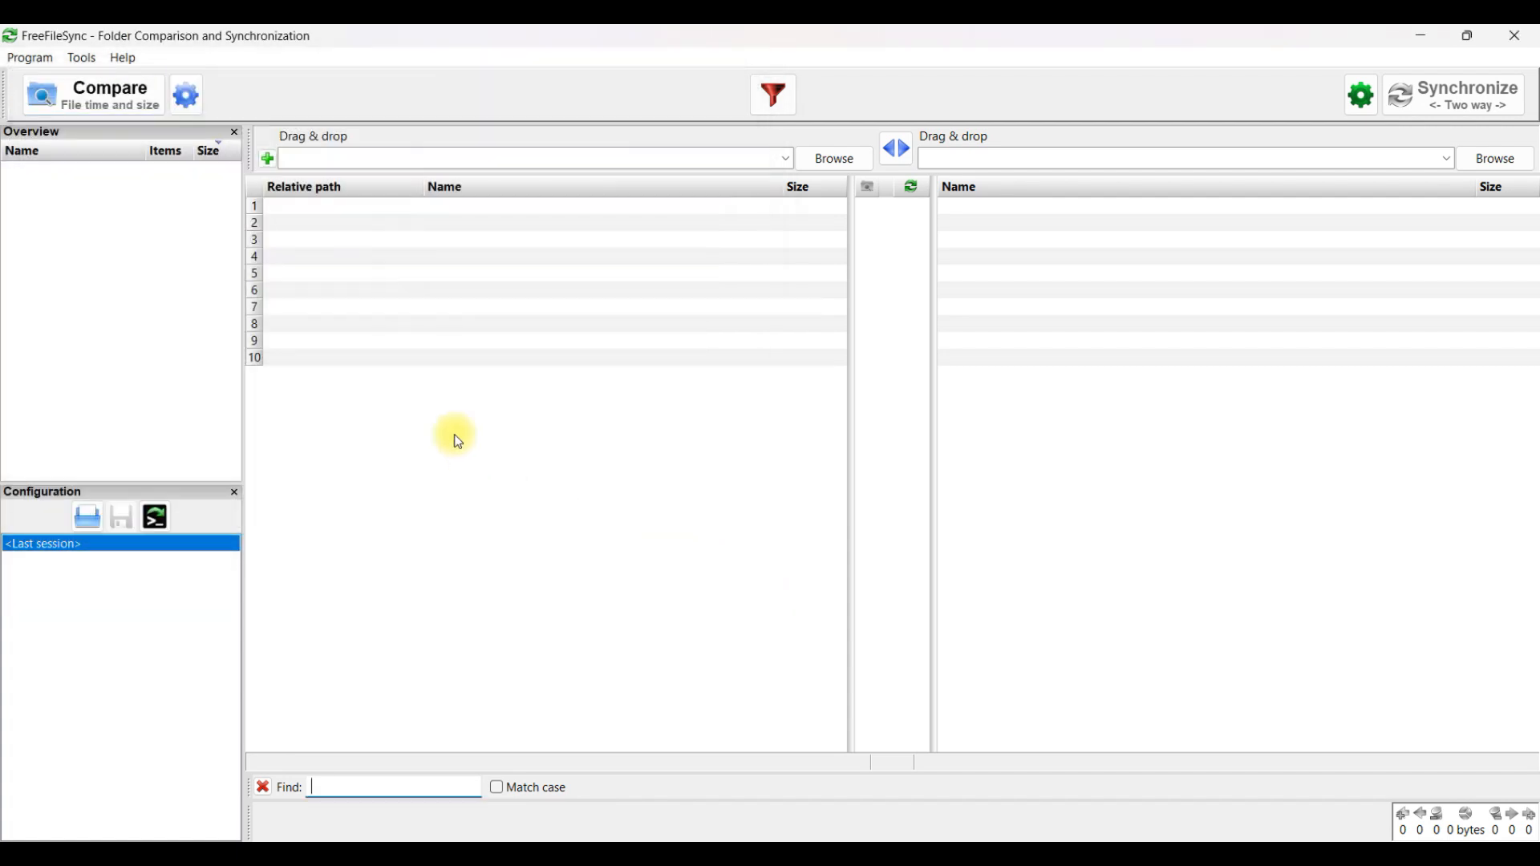
left_click(112, 94)
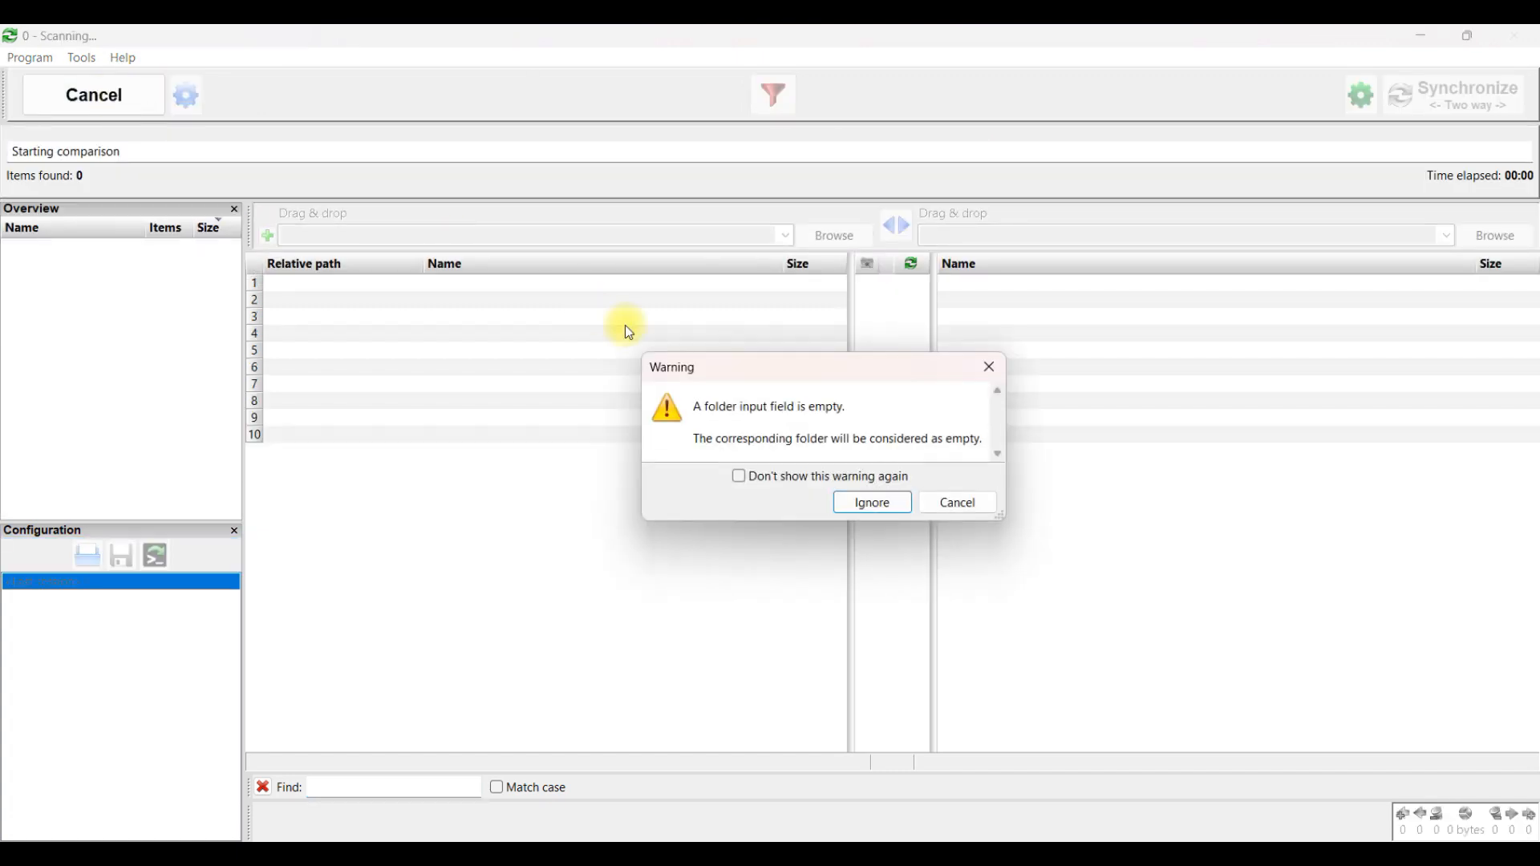
left_click(955, 502)
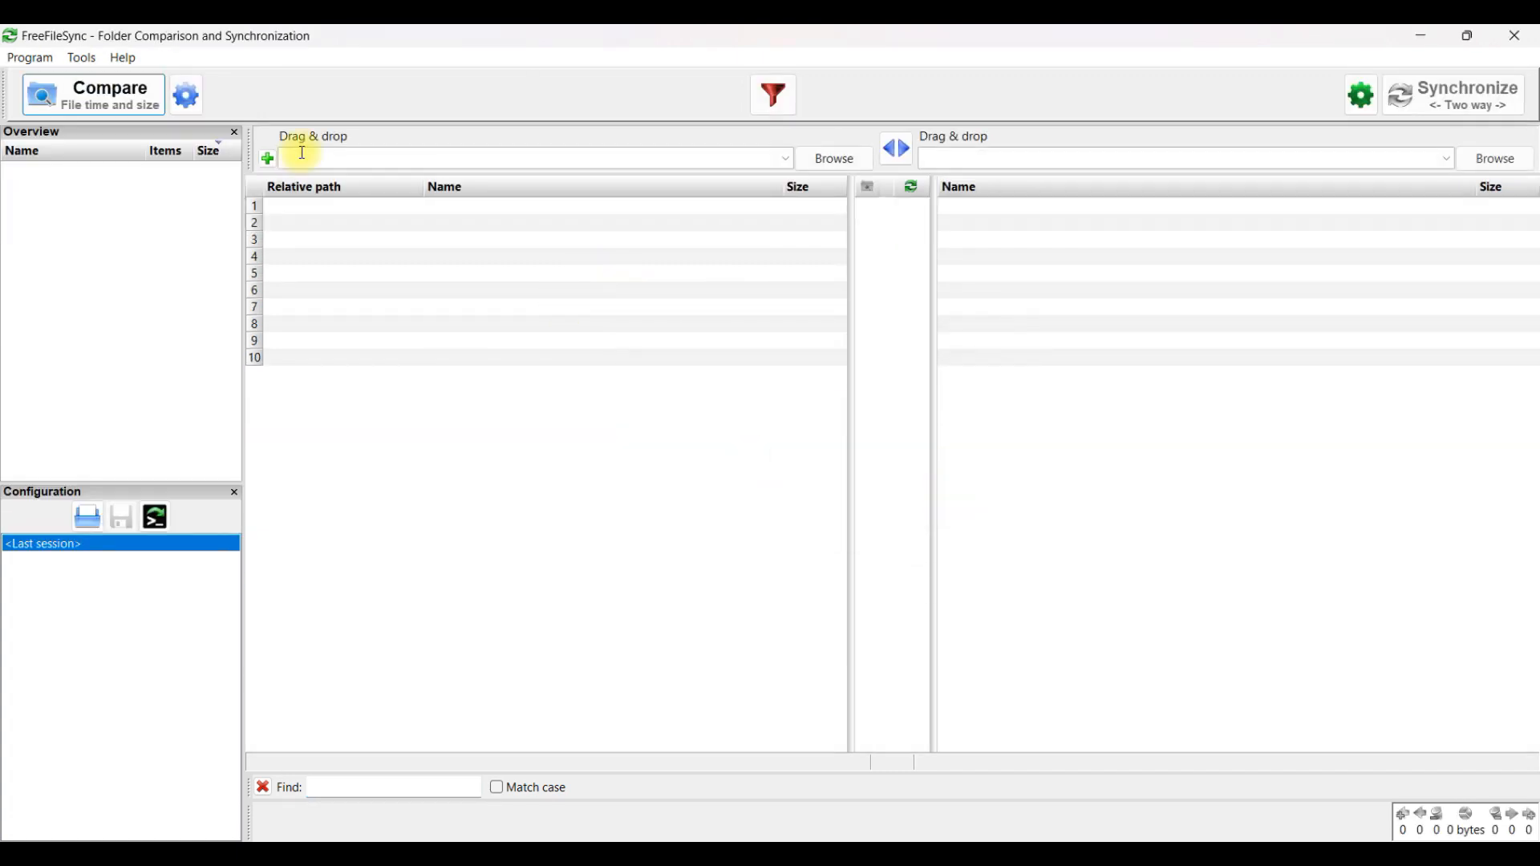
Check which file types can be opened as a configuration, and cancel without opening anything
left_click(39, 59)
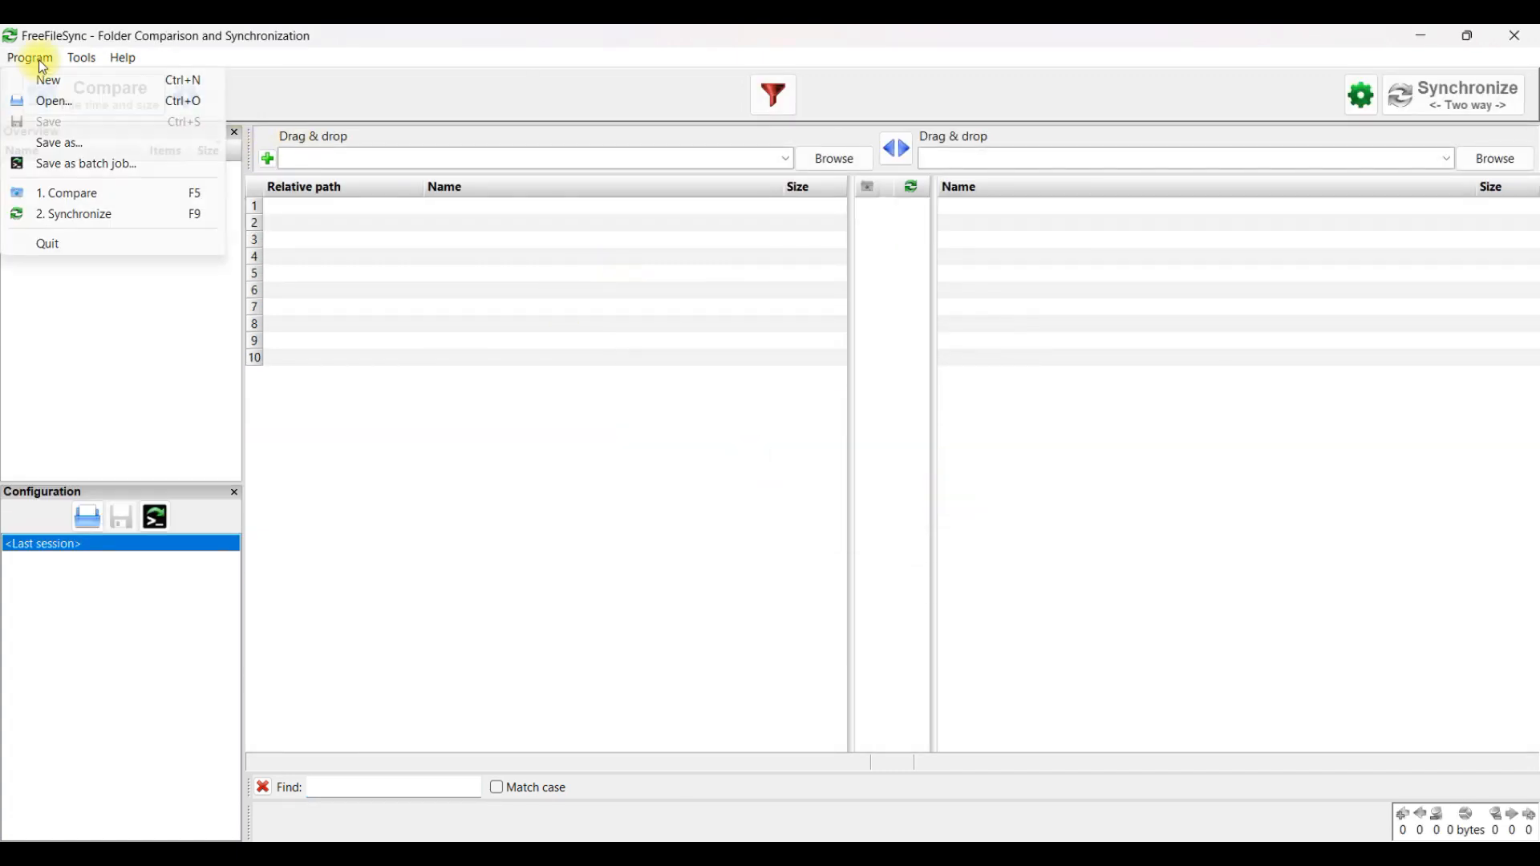
left_click(53, 103)
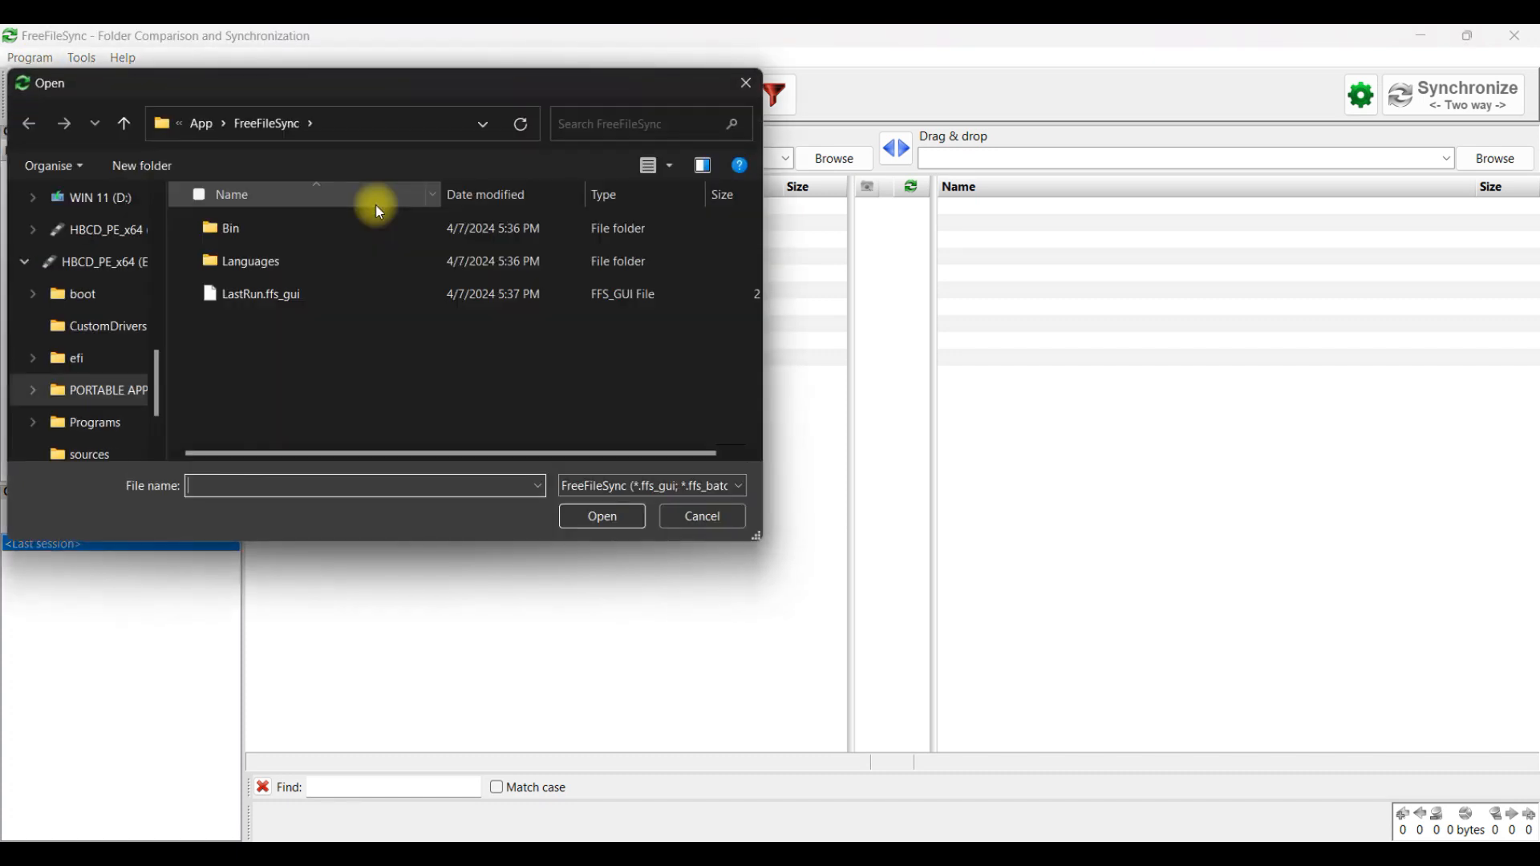
left_click(743, 485)
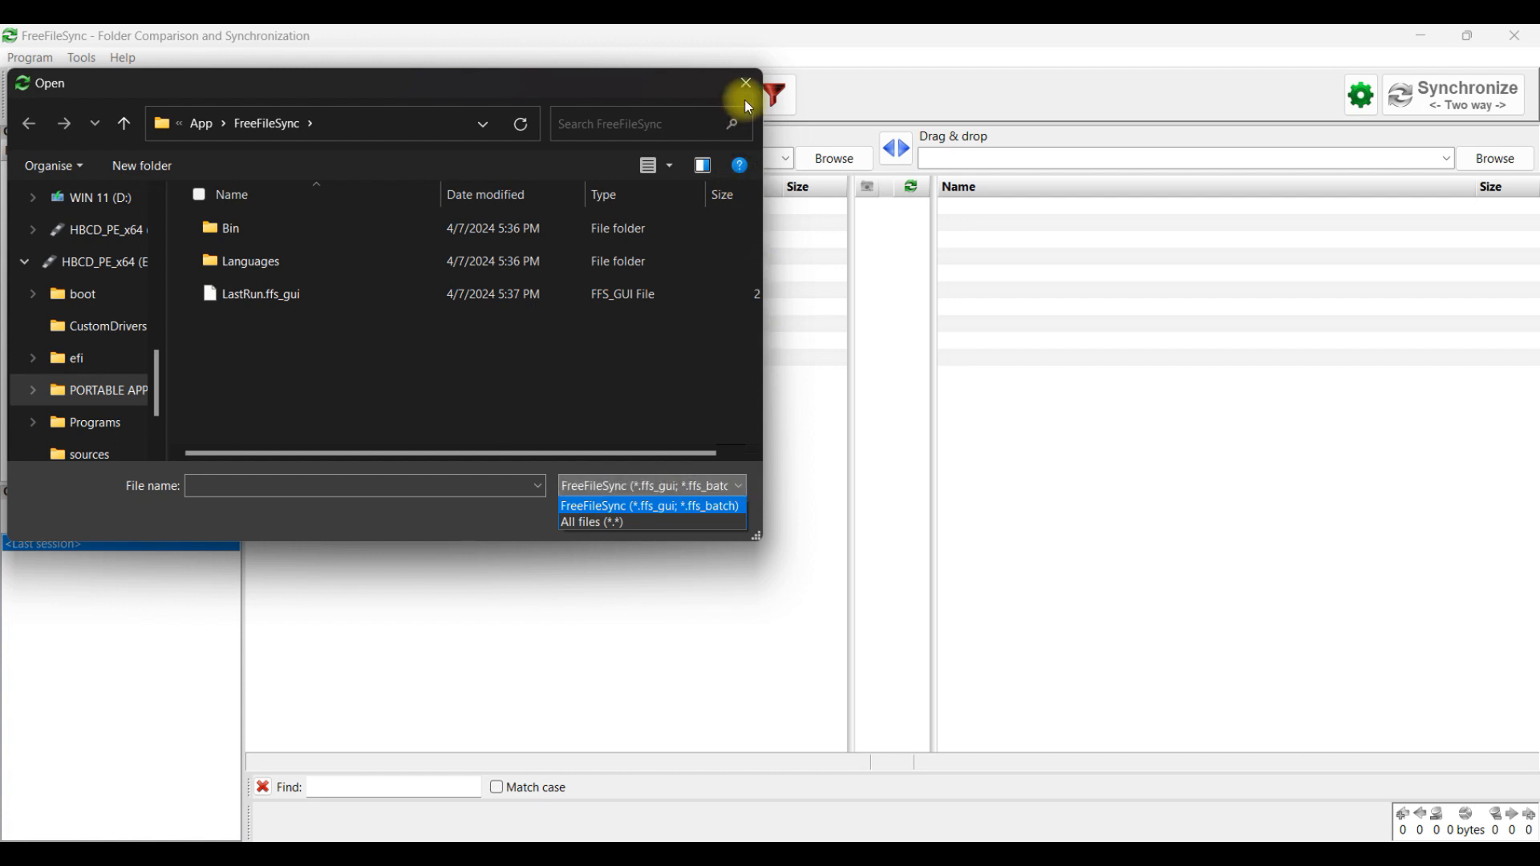
left_click(744, 98)
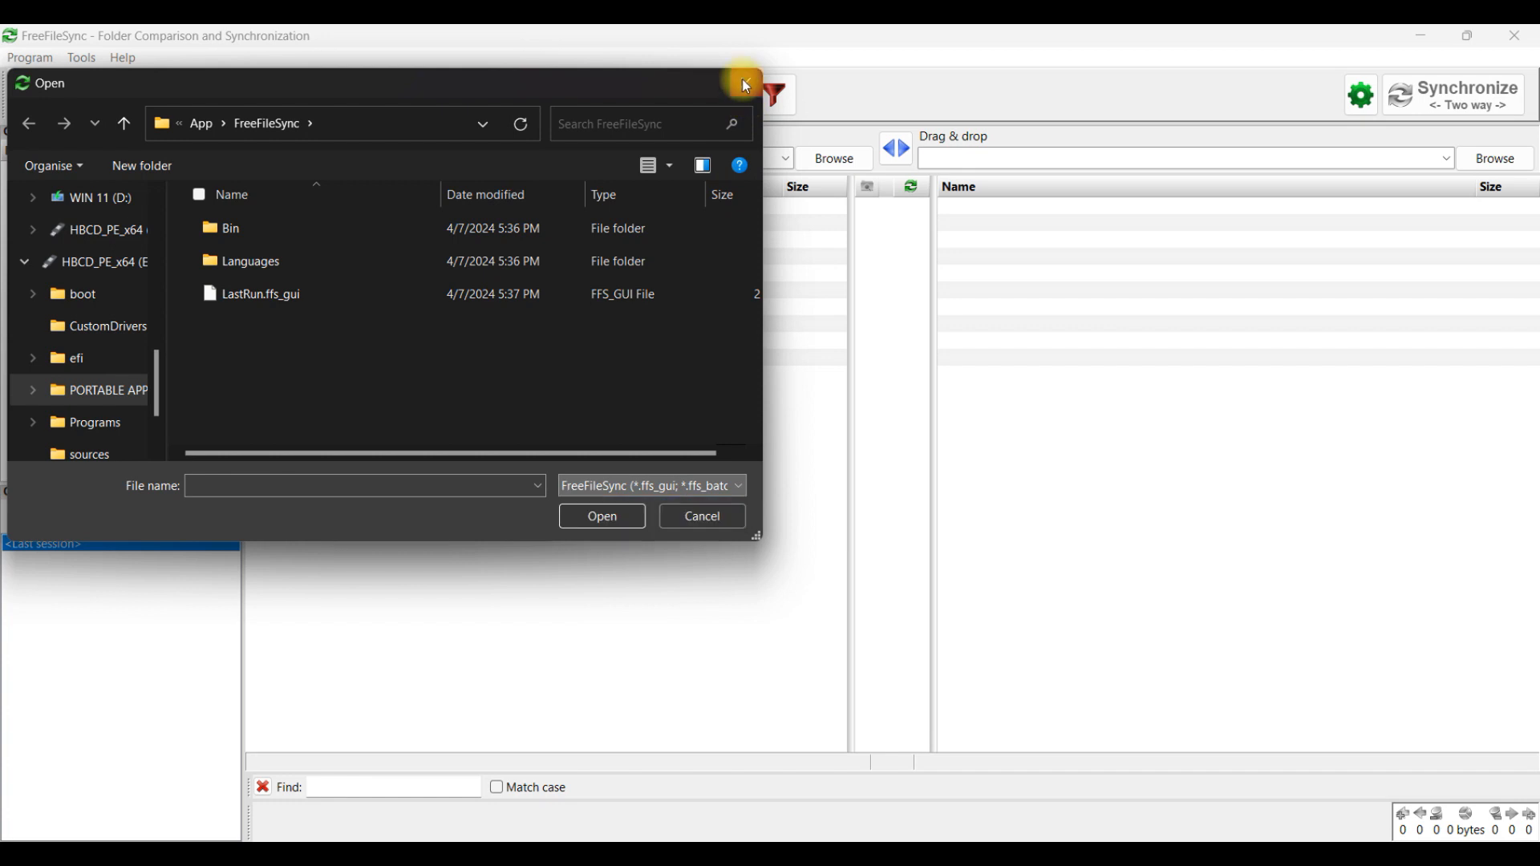
left_click(697, 515)
Start a new configuration, and add a second folder pair and remove it again
left_click(36, 60)
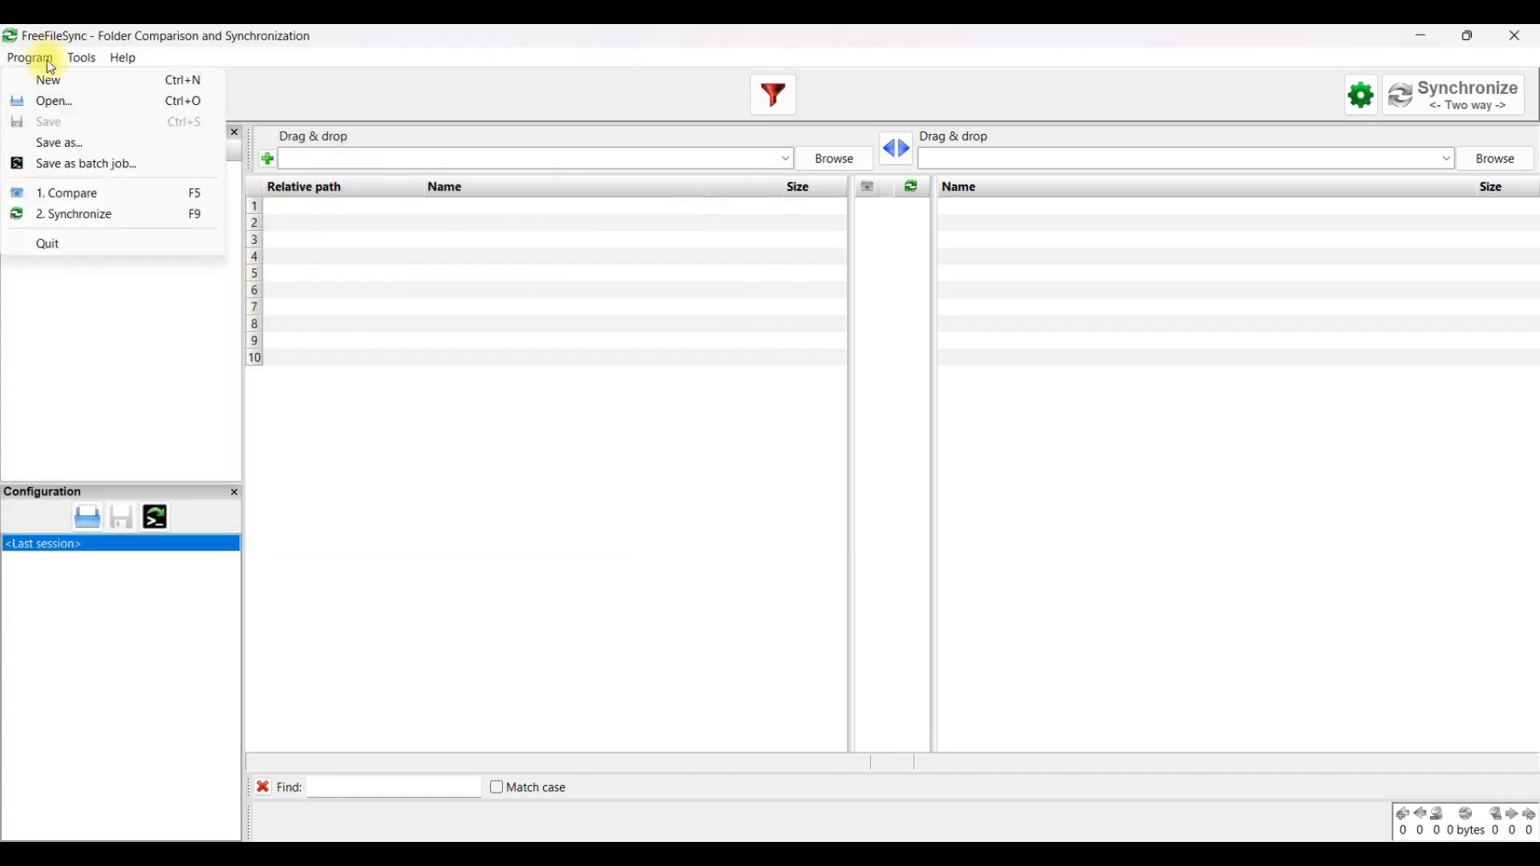
left_click(50, 79)
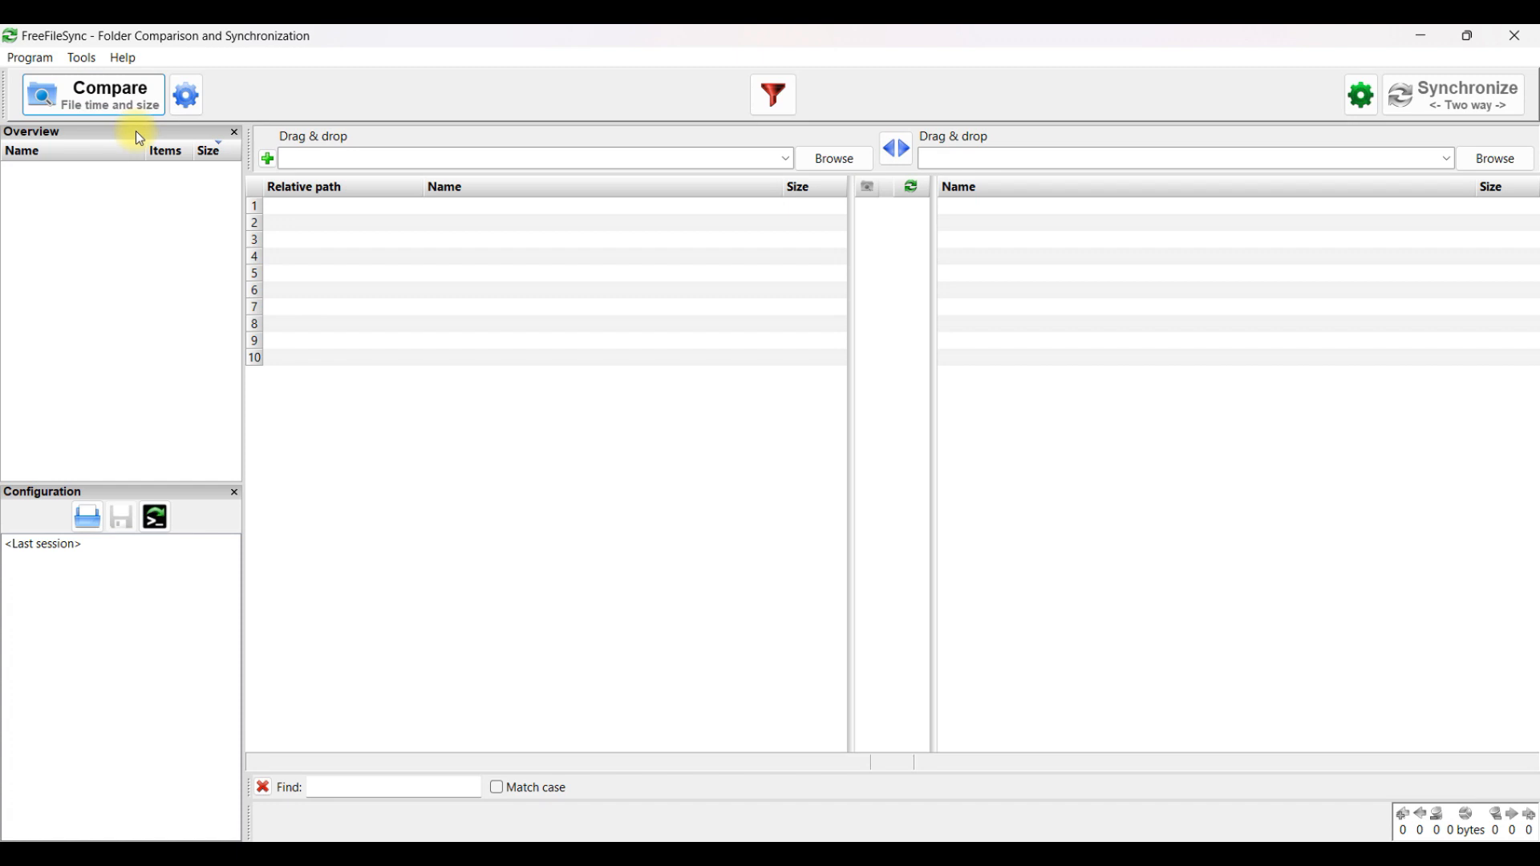
left_click(270, 160)
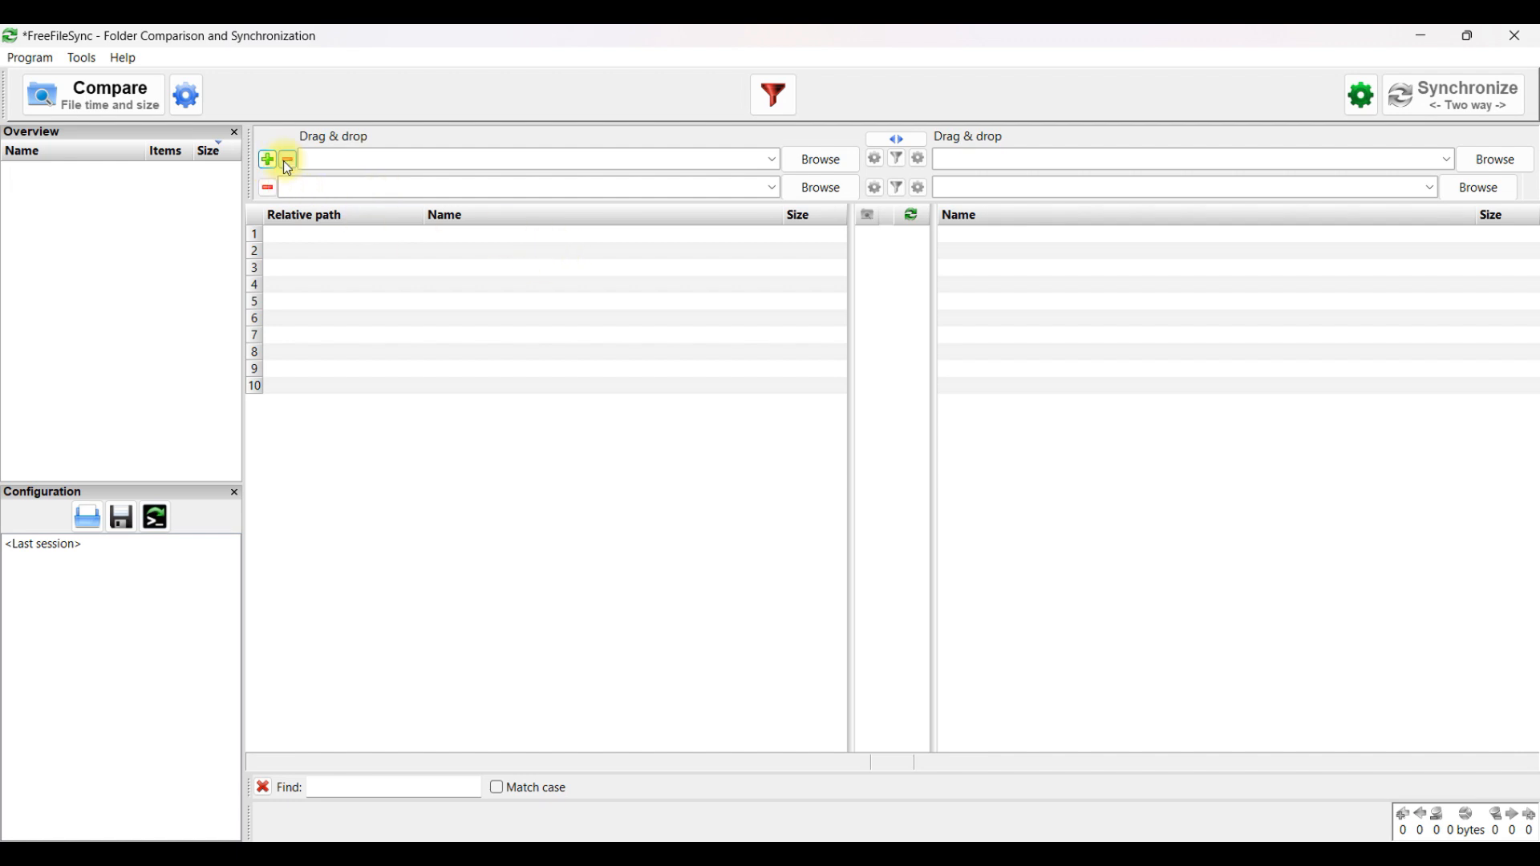
left_click(266, 187)
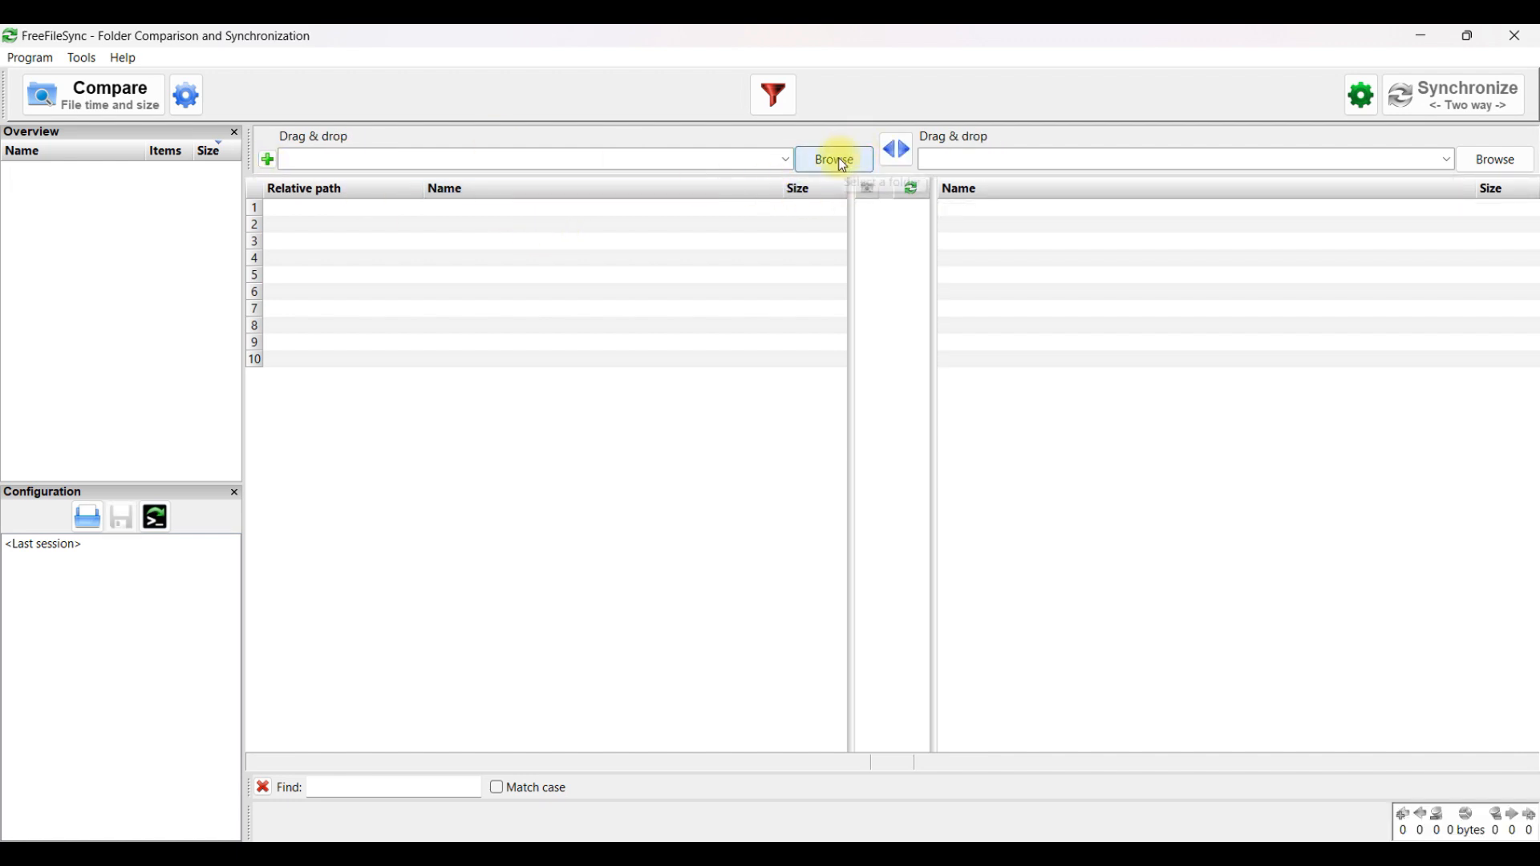
Browse for the left folder and examine the App subfolders of GeekUninstallerPortable in PORTABLE APPS on the E: drive
left_click(863, 157)
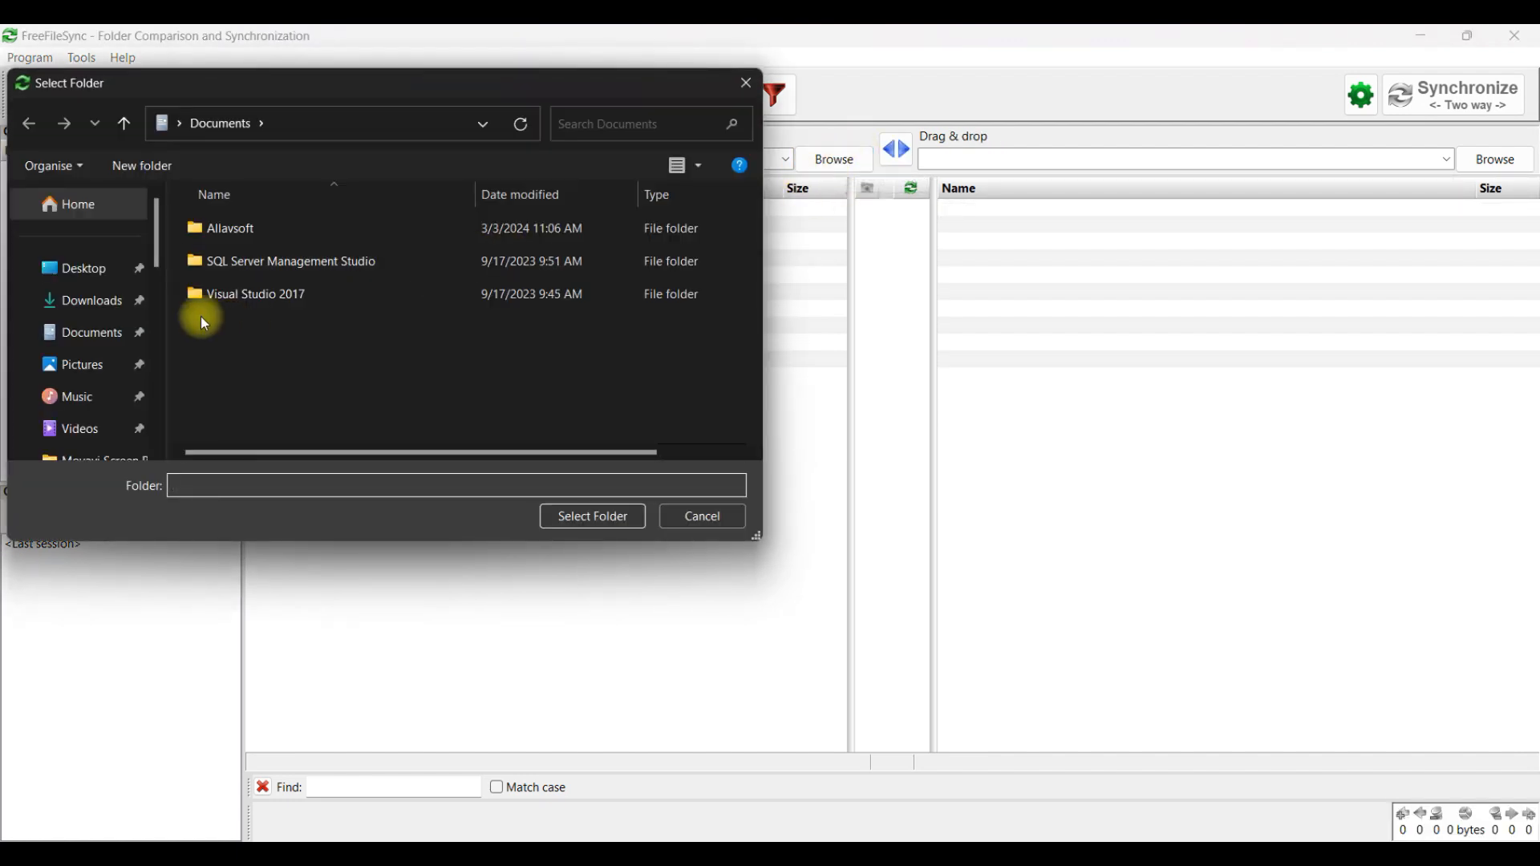
scroll(72, 441, "down", 5)
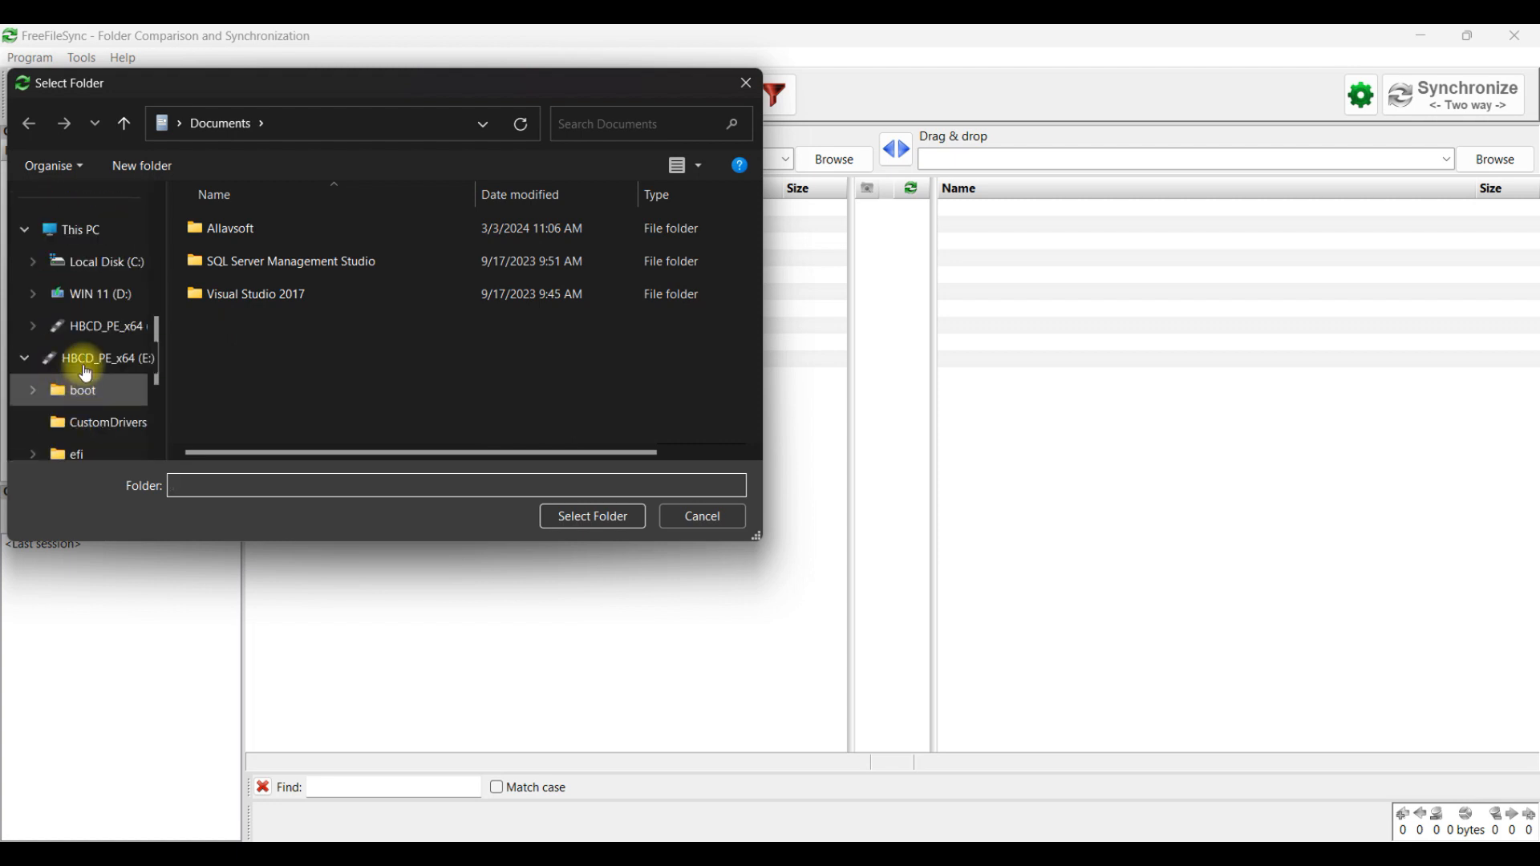
left_click(82, 327)
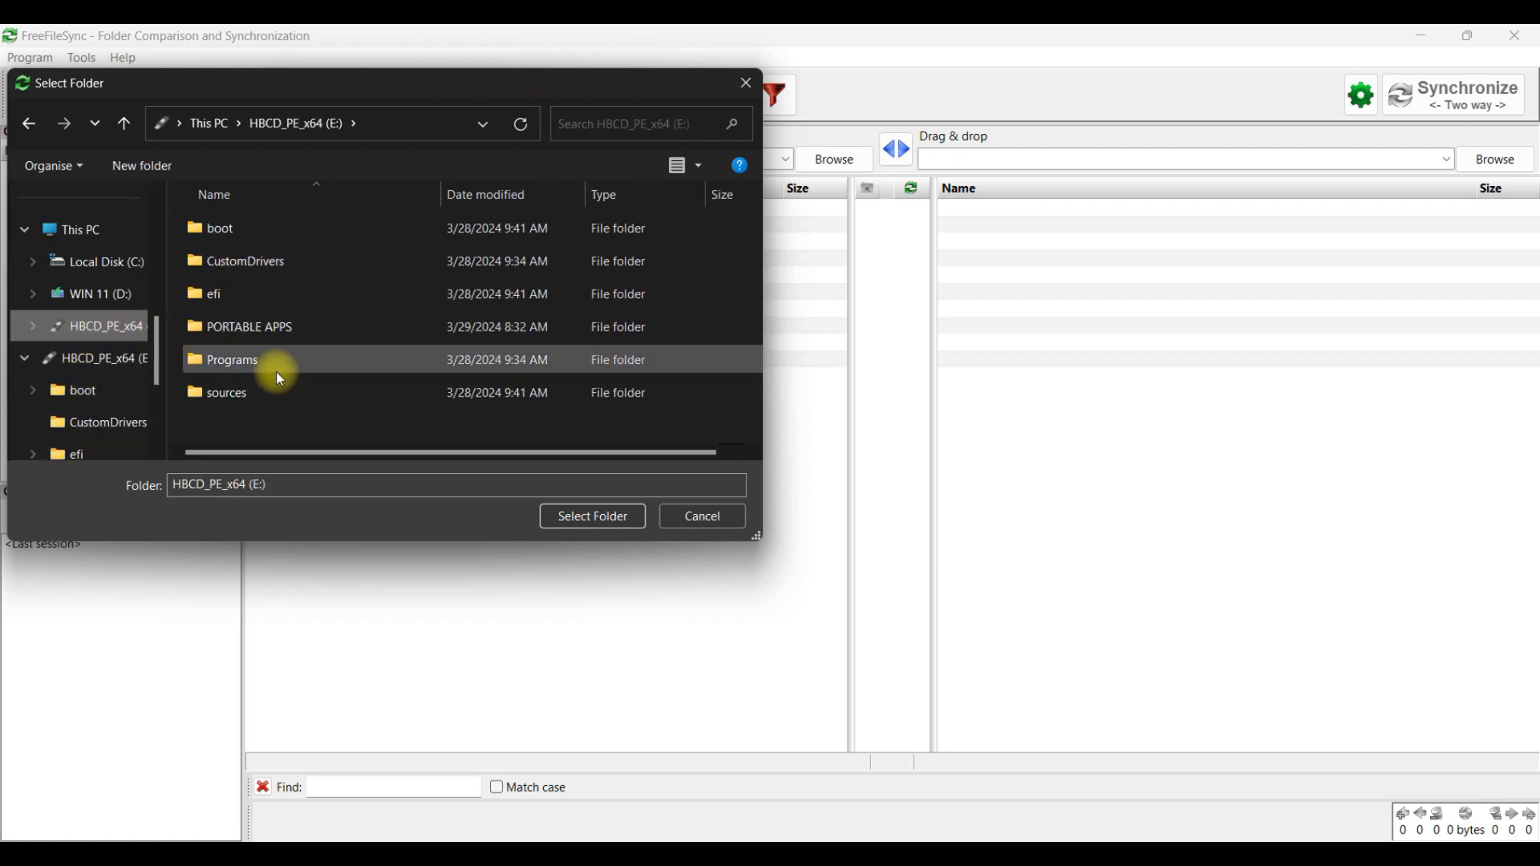
double_click(264, 329)
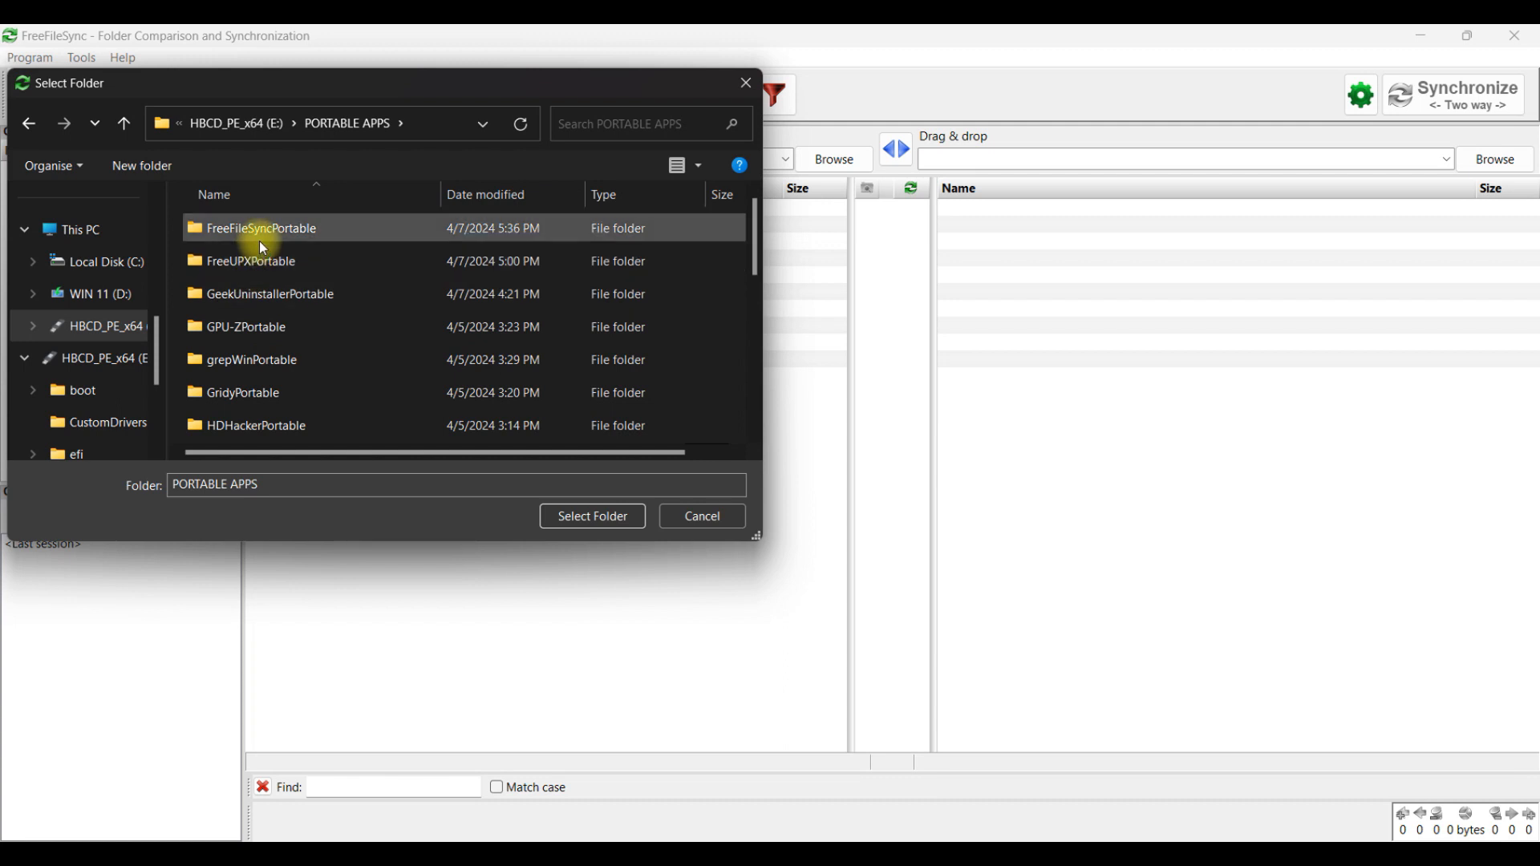
double_click(292, 298)
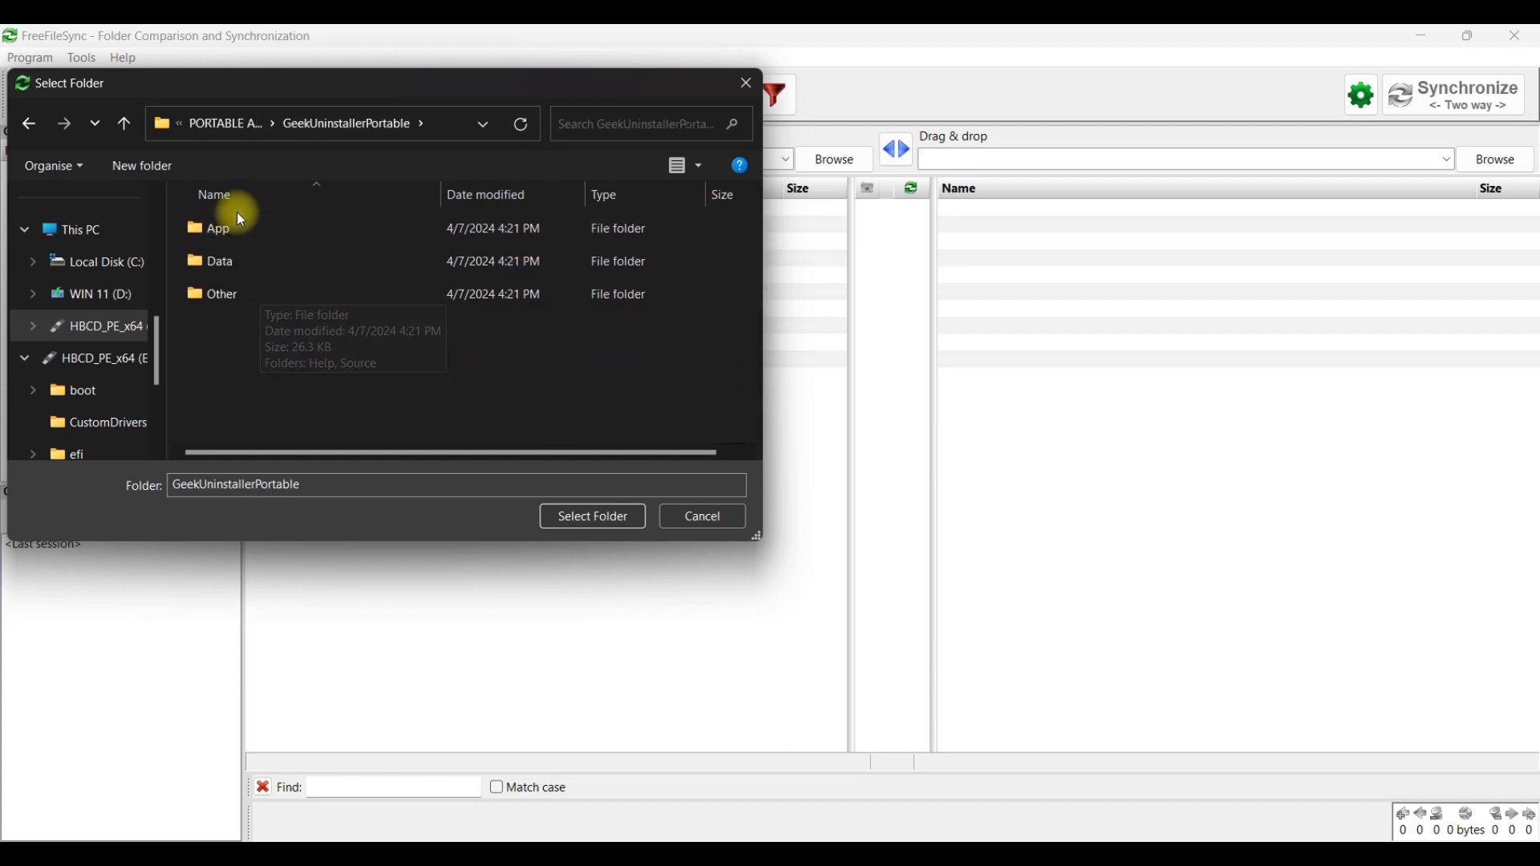
double_click(234, 228)
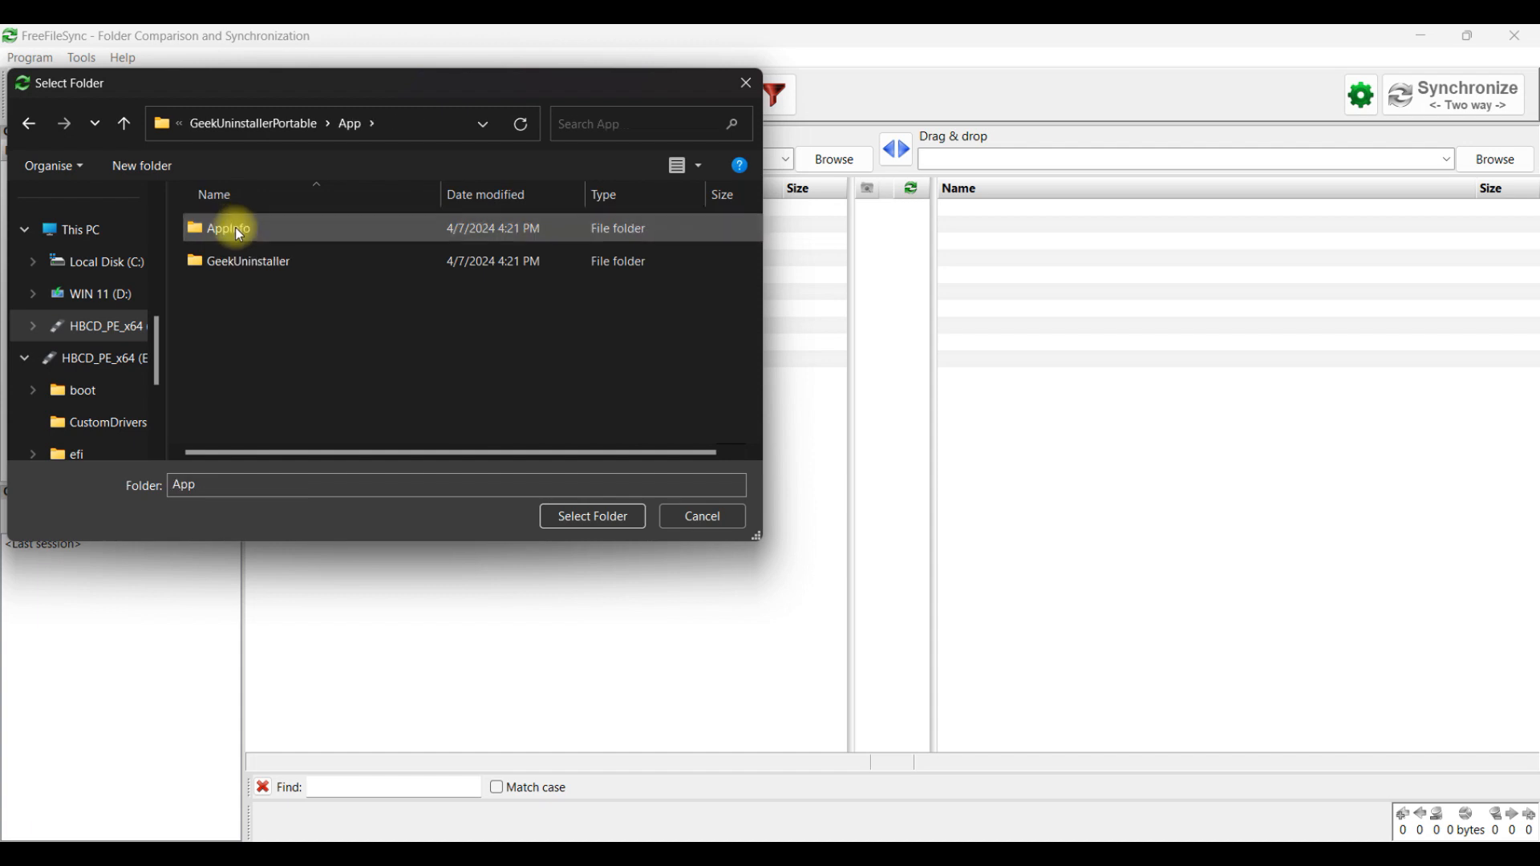
double_click(260, 263)
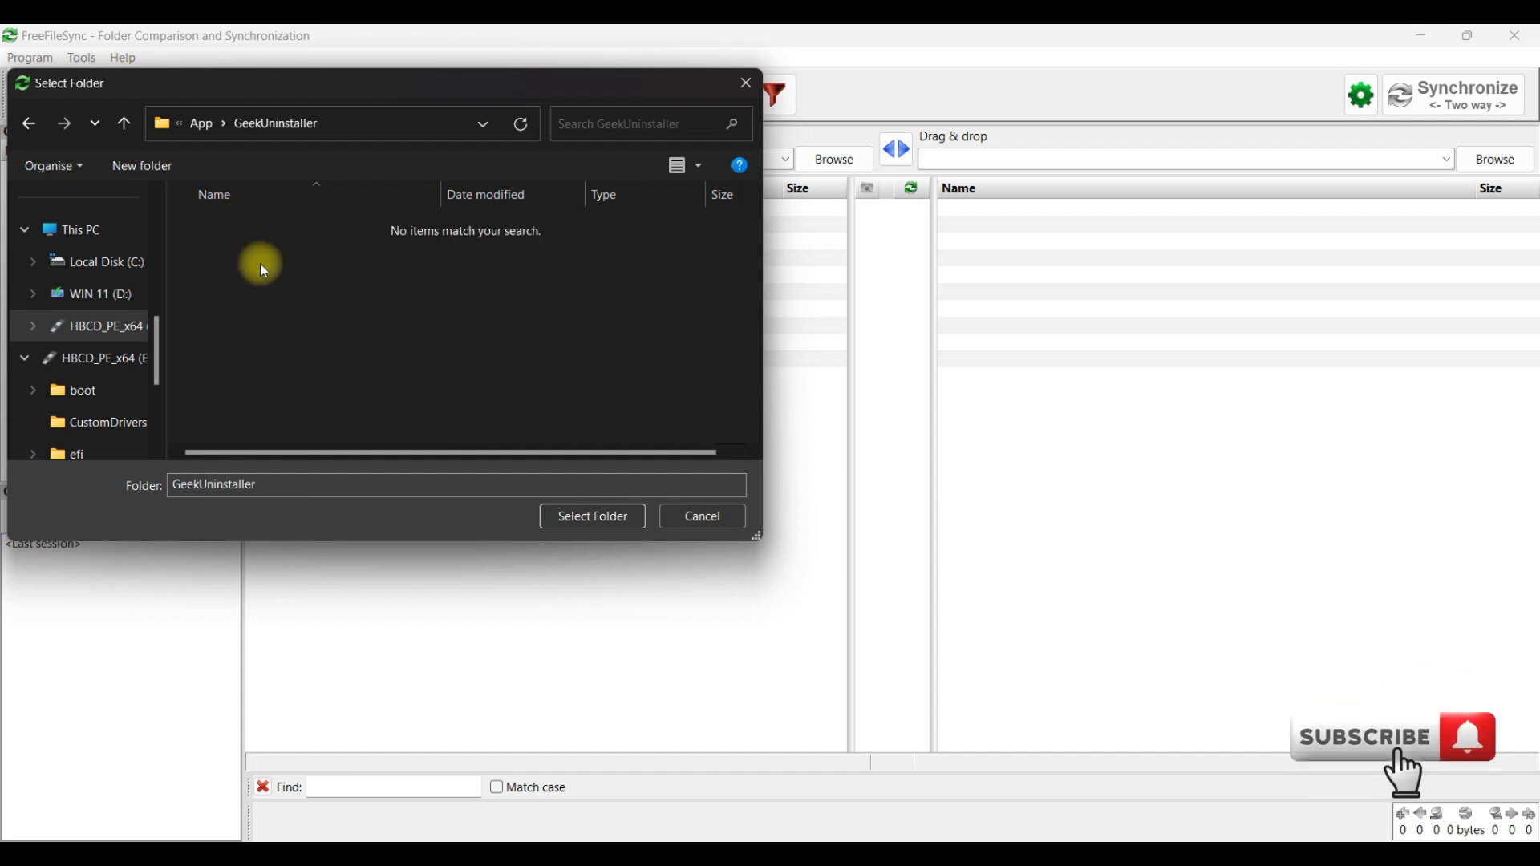
left_click(199, 126)
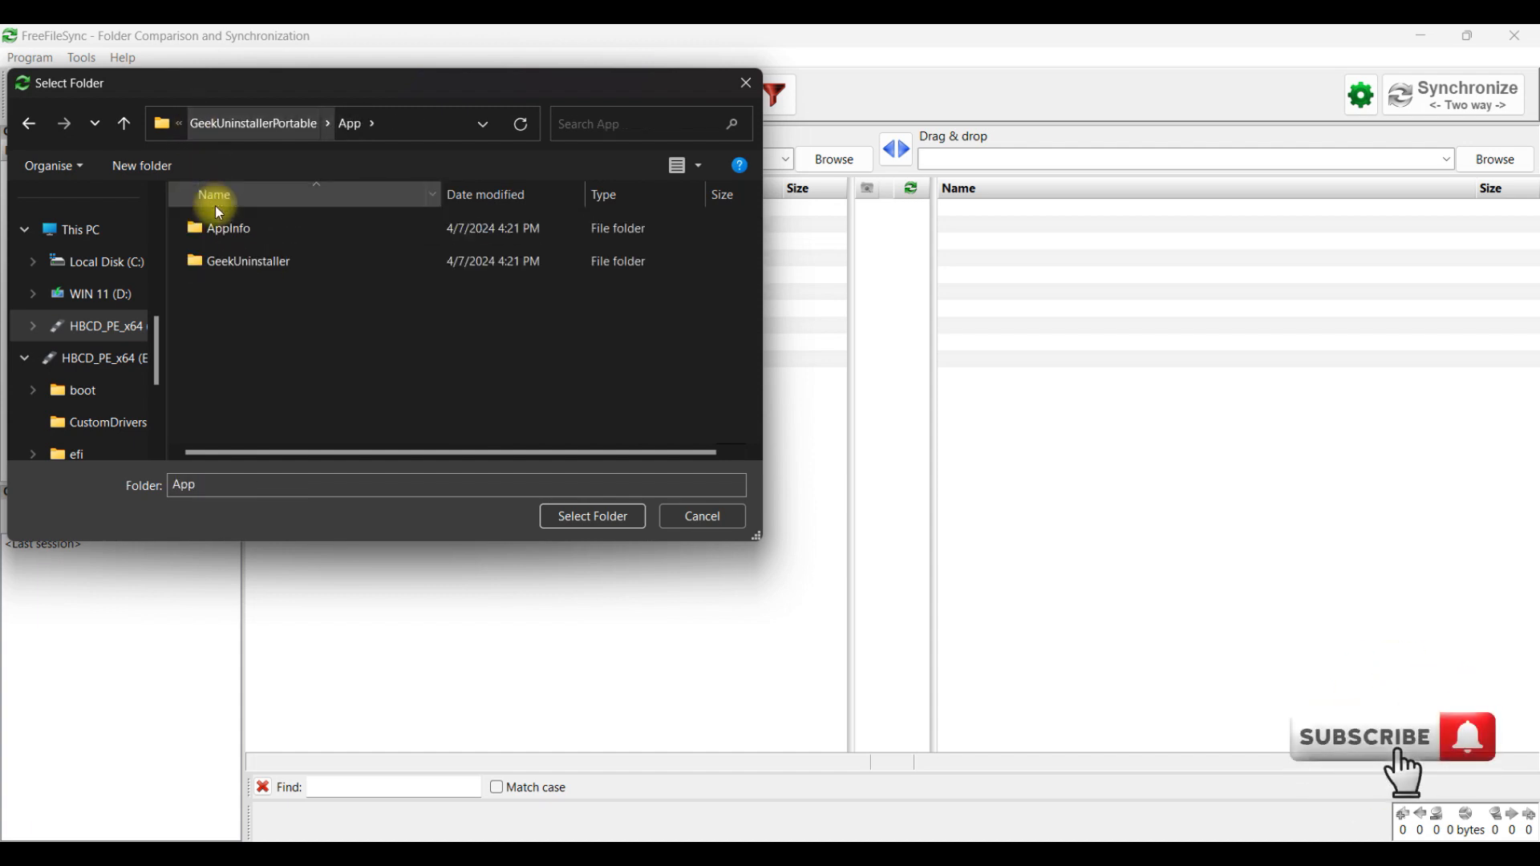
double_click(222, 228)
double_click(222, 228)
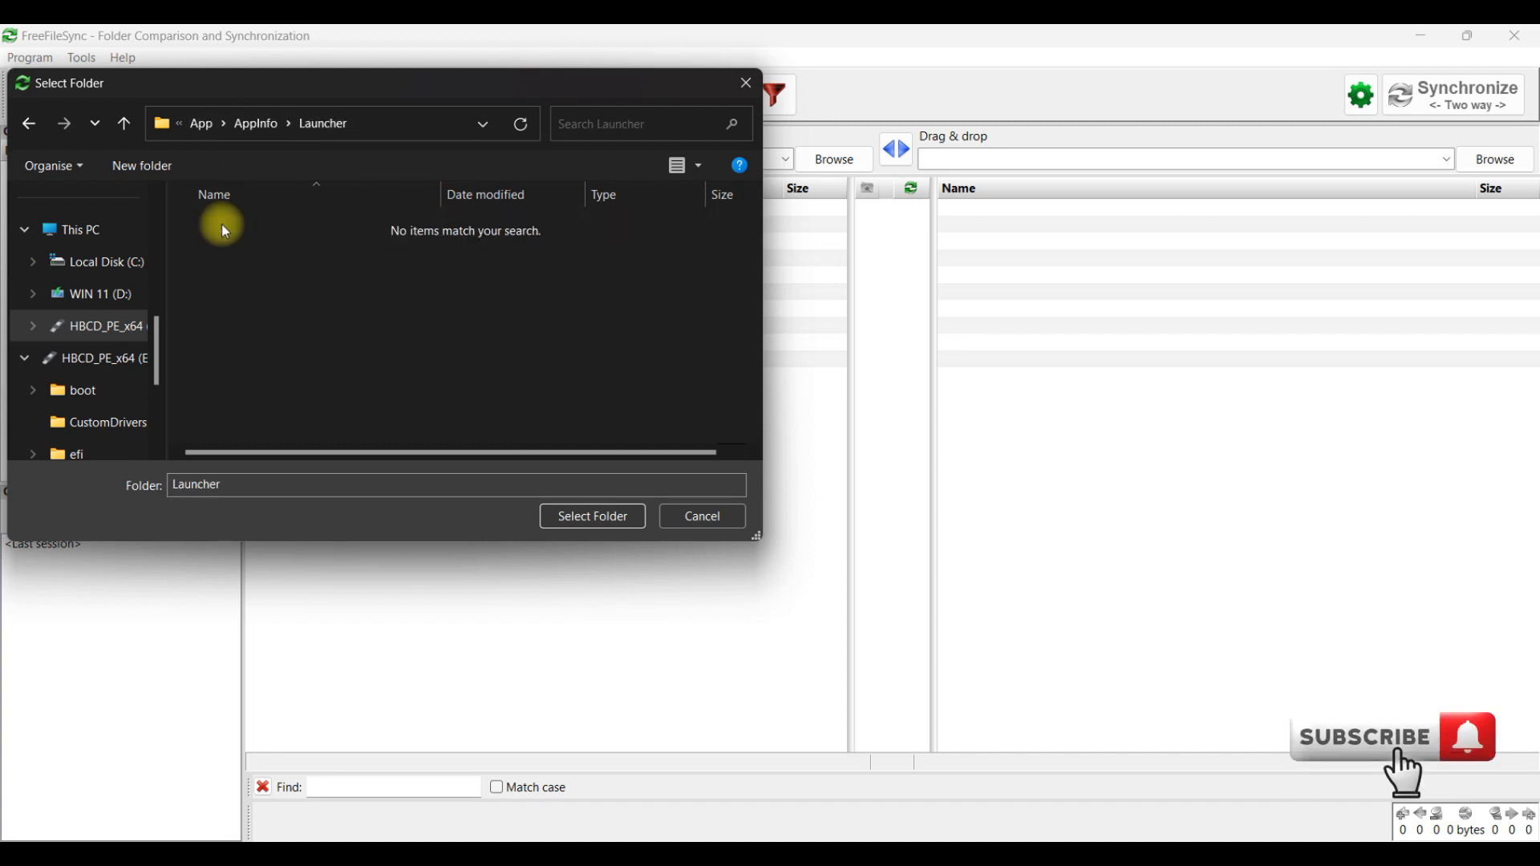
left_click(197, 124)
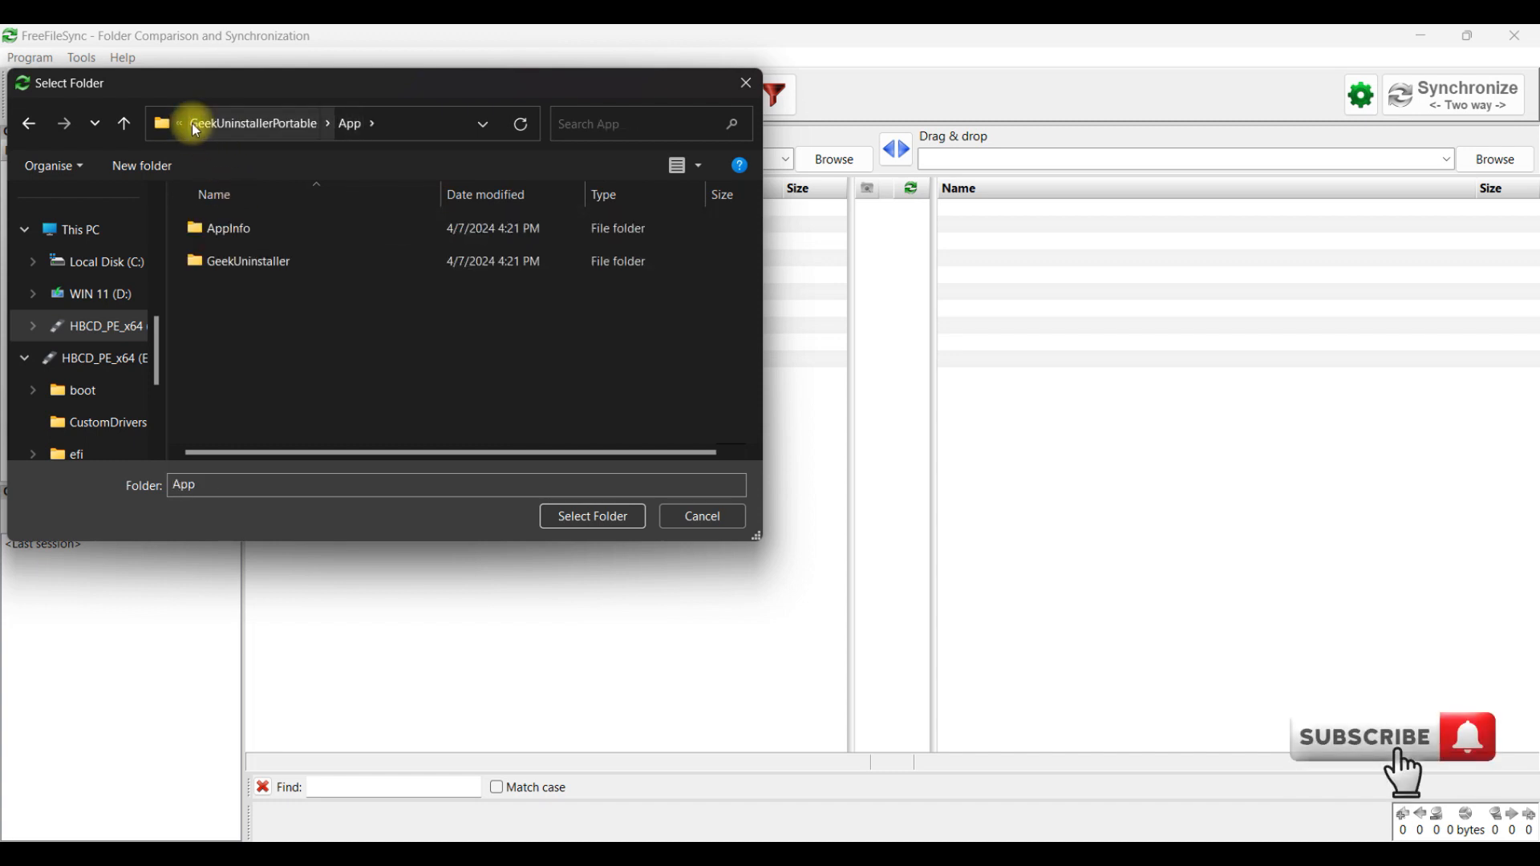
Examine the Data subfolders of GeekUninstallerPortable, including GeekUninstallerAppData, IconsCache and settings
left_click(235, 127)
double_click(247, 263)
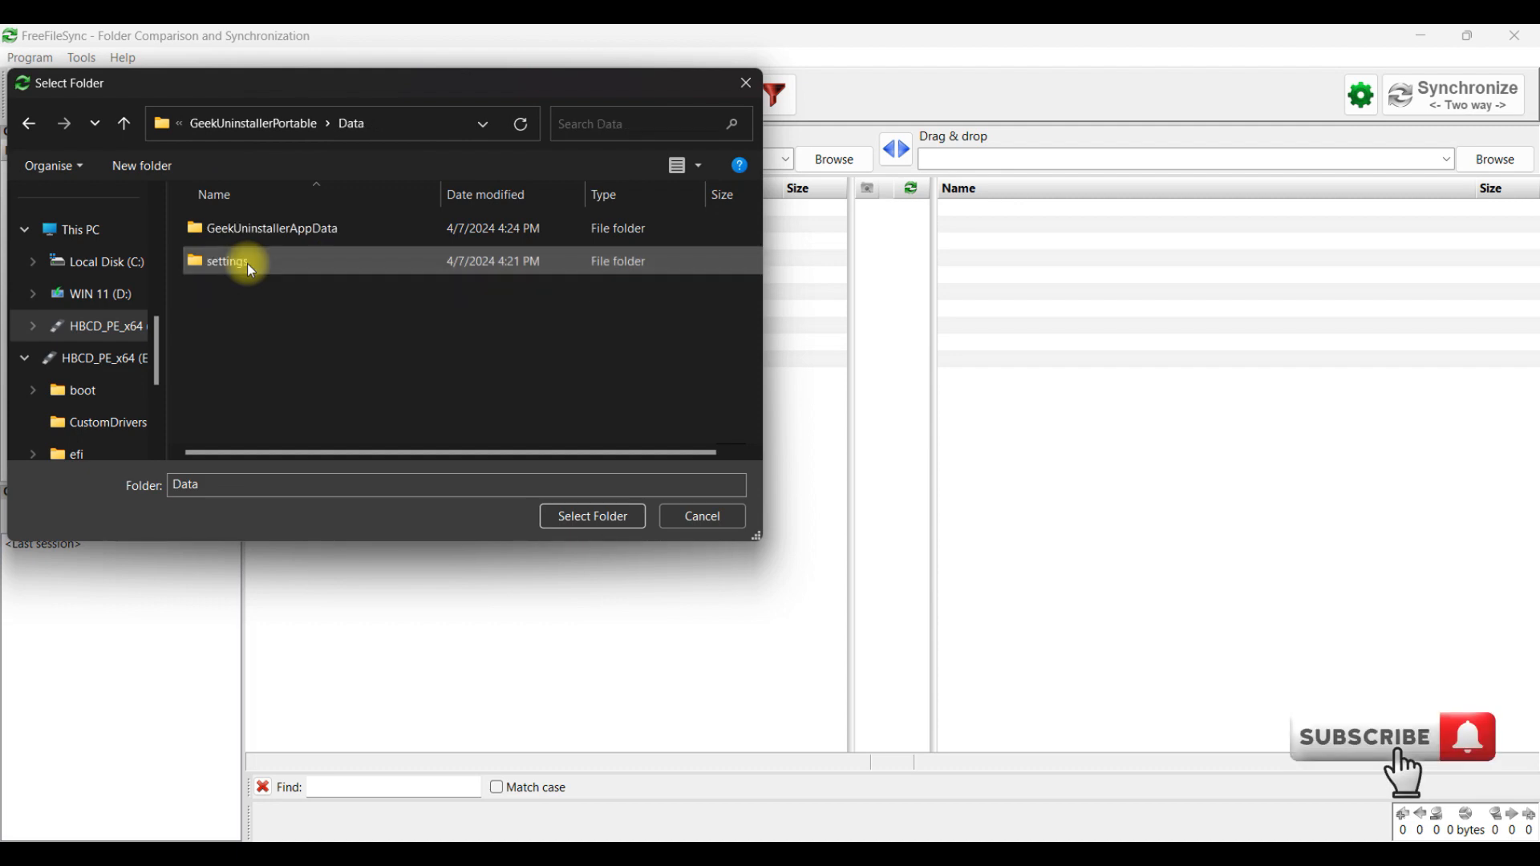
double_click(255, 229)
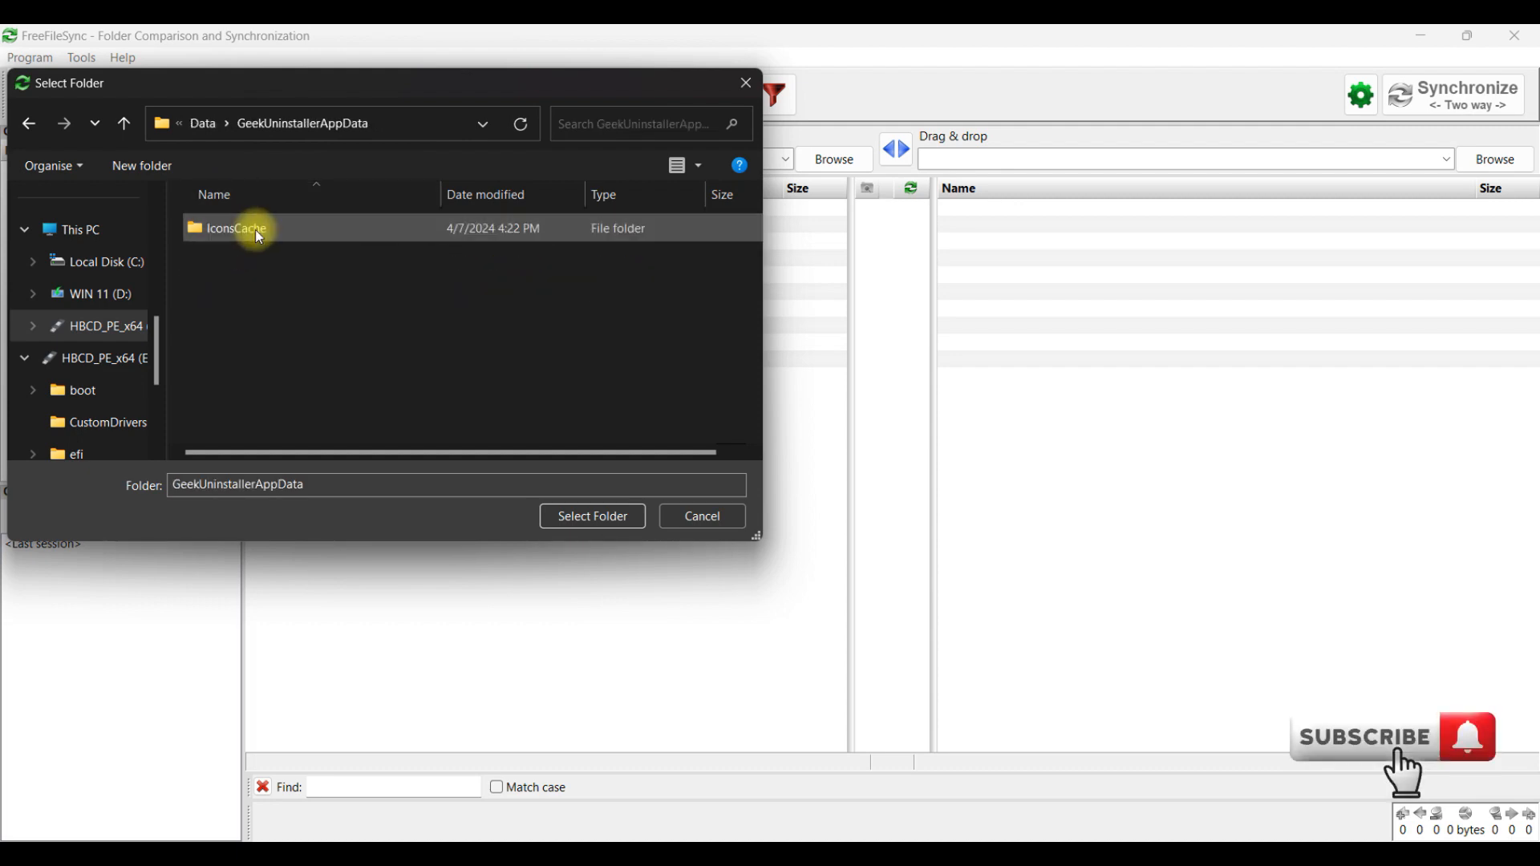
left_click(255, 229)
double_click(255, 229)
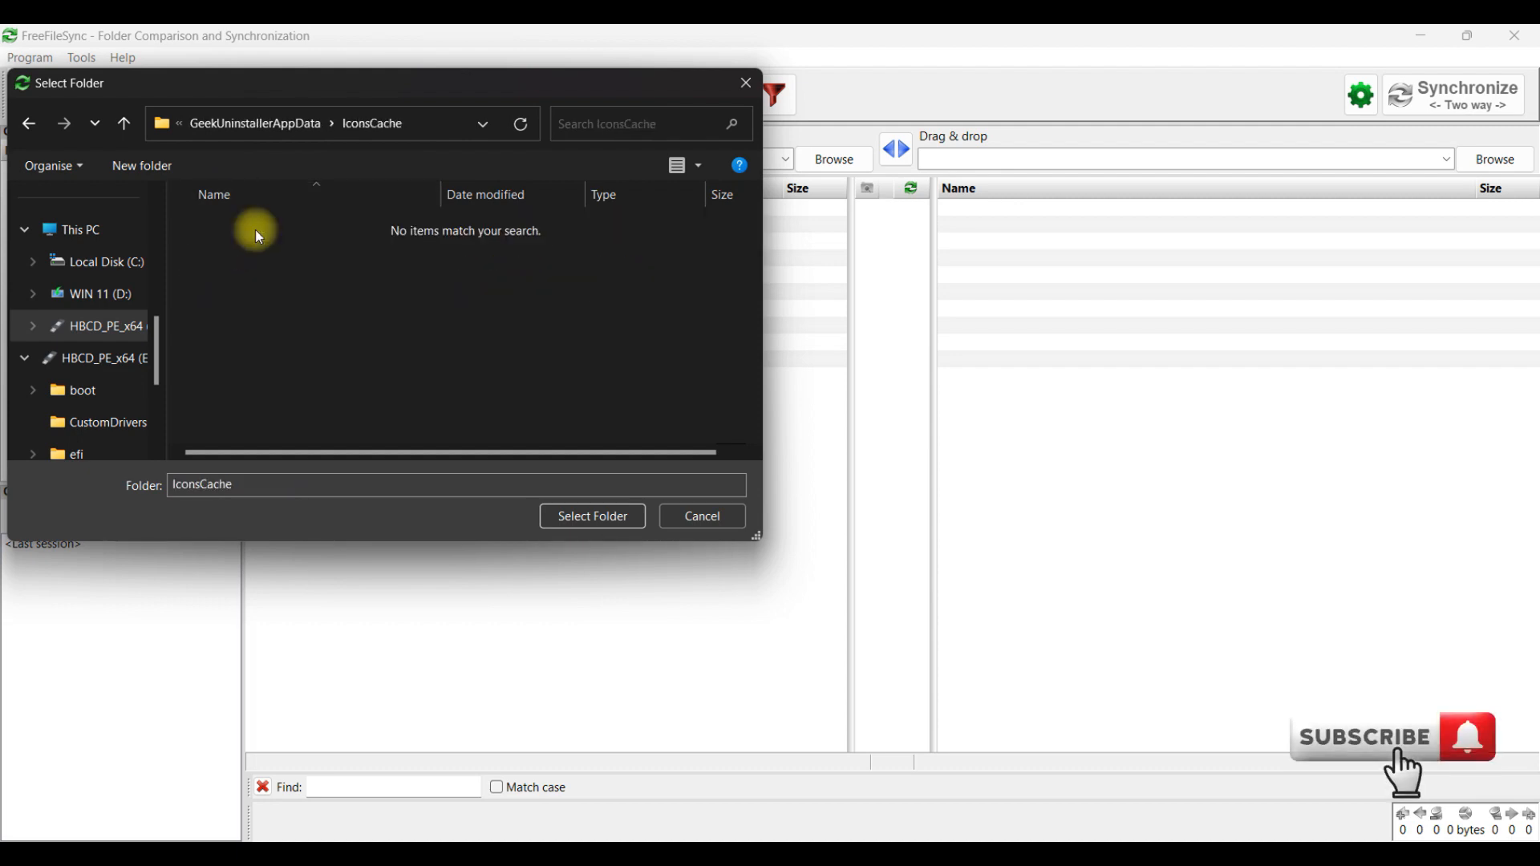
left_click(244, 125)
left_click(196, 125)
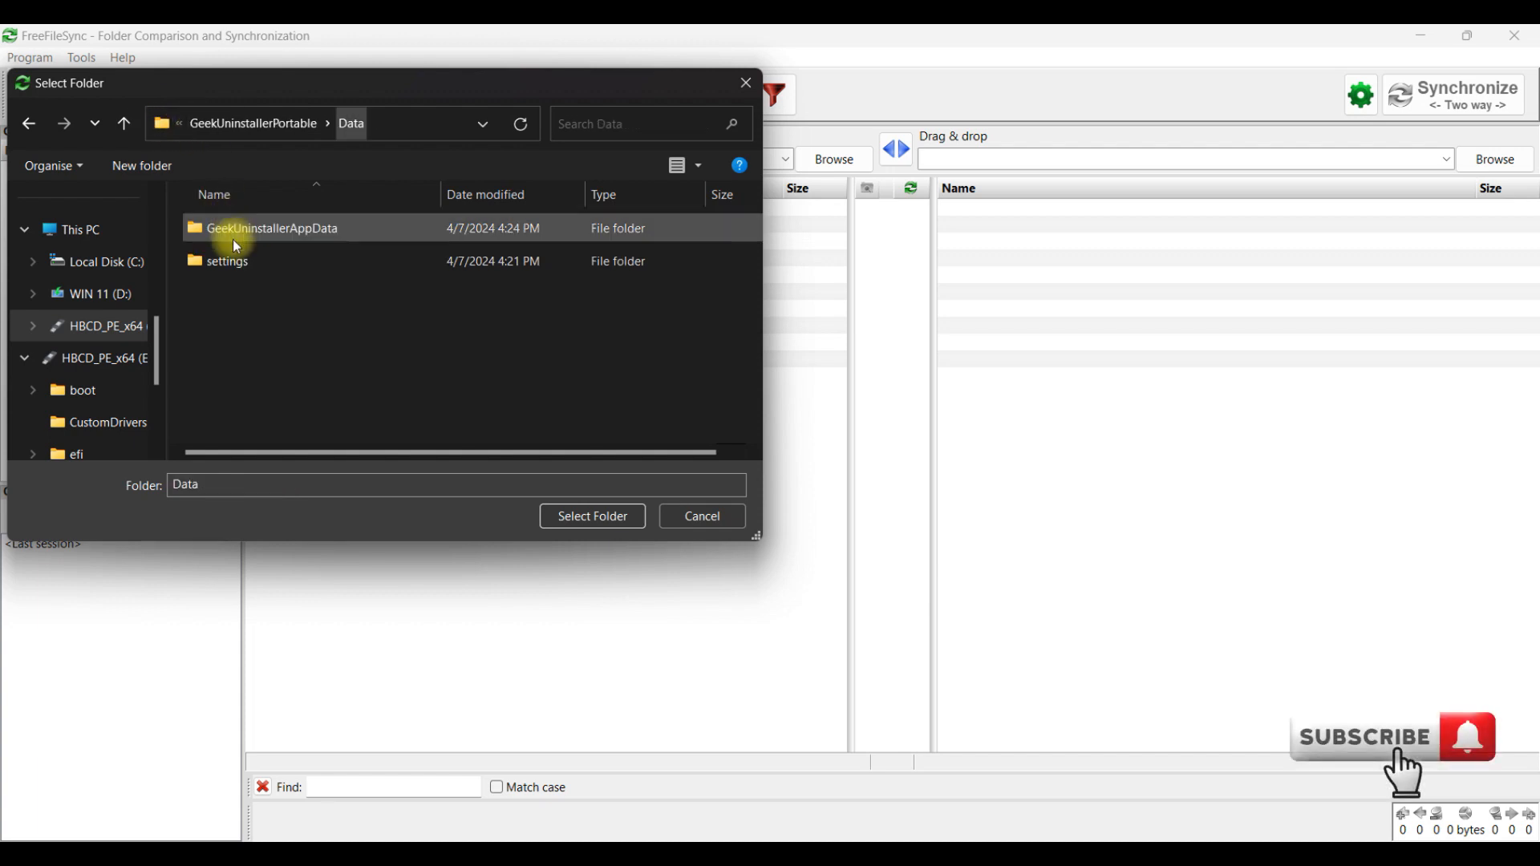
double_click(234, 257)
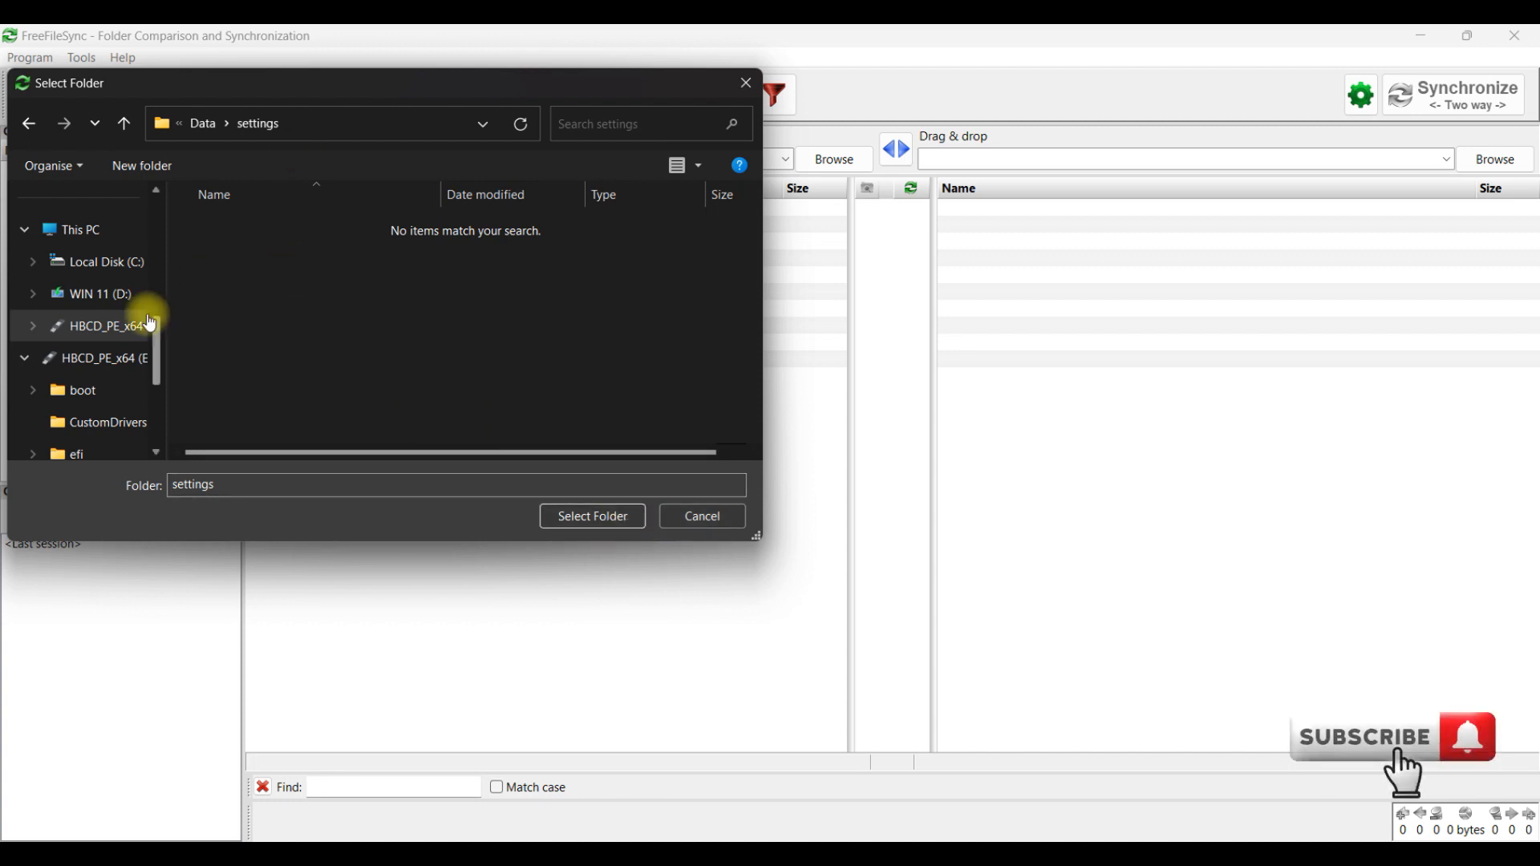
Set the left folder to E:\PORTABLE APPS\GeekUninstallerPortable
left_click(114, 329)
double_click(255, 327)
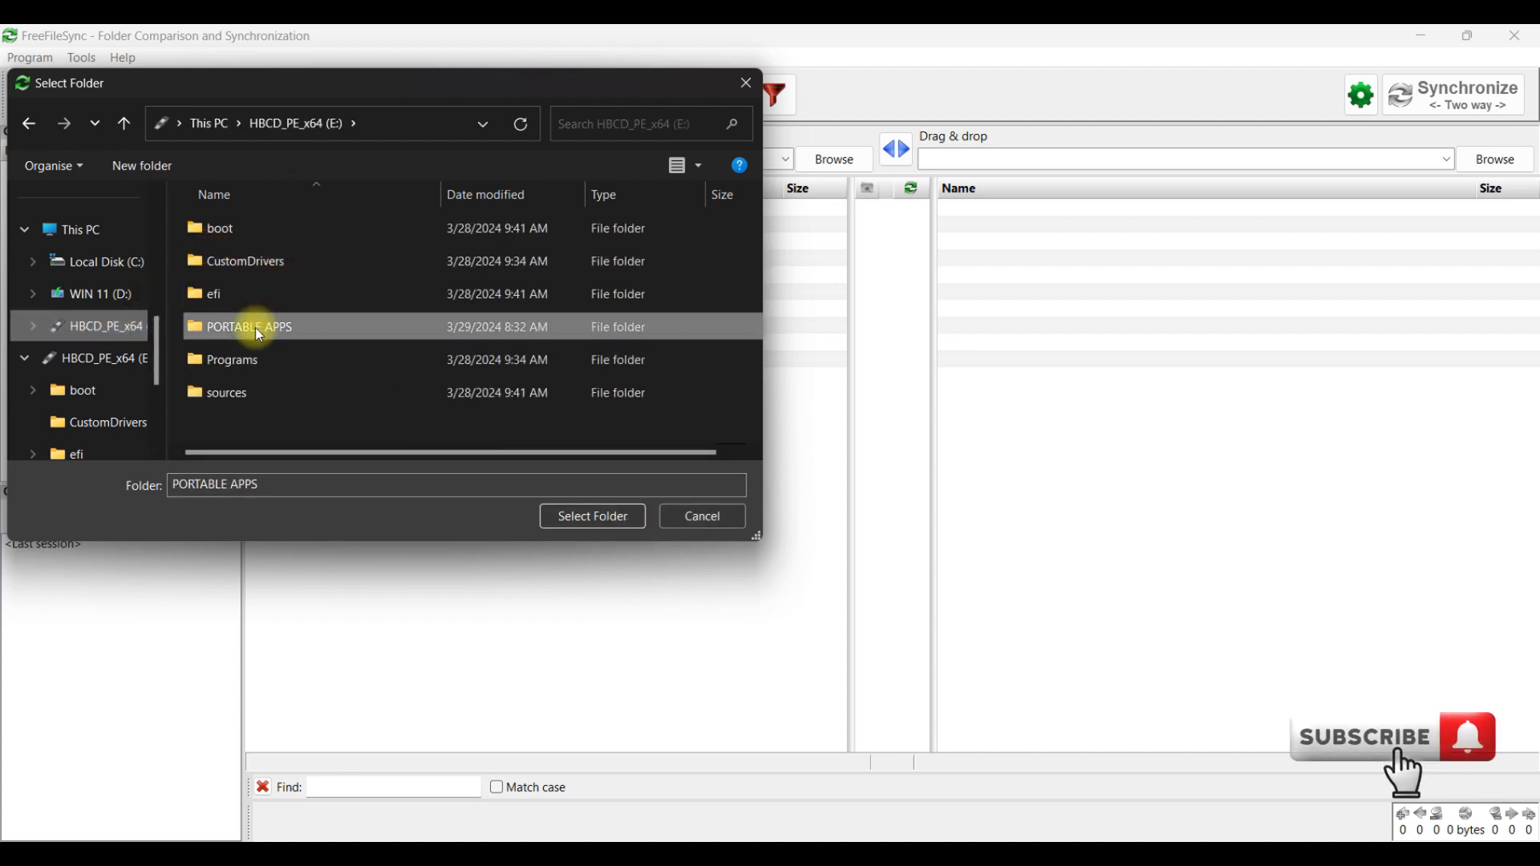
left_click(267, 293)
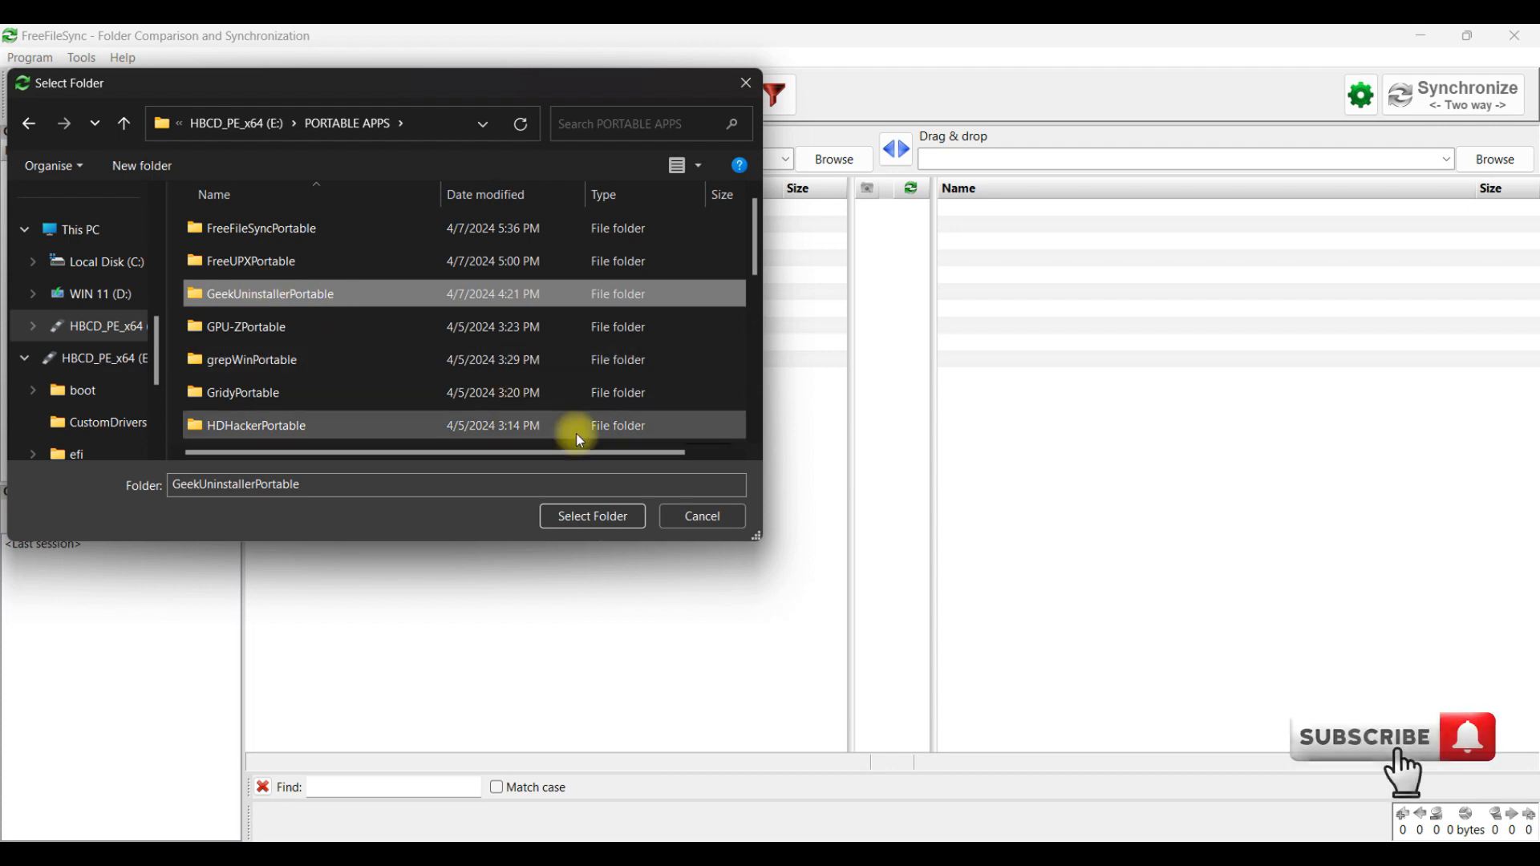
left_click(605, 518)
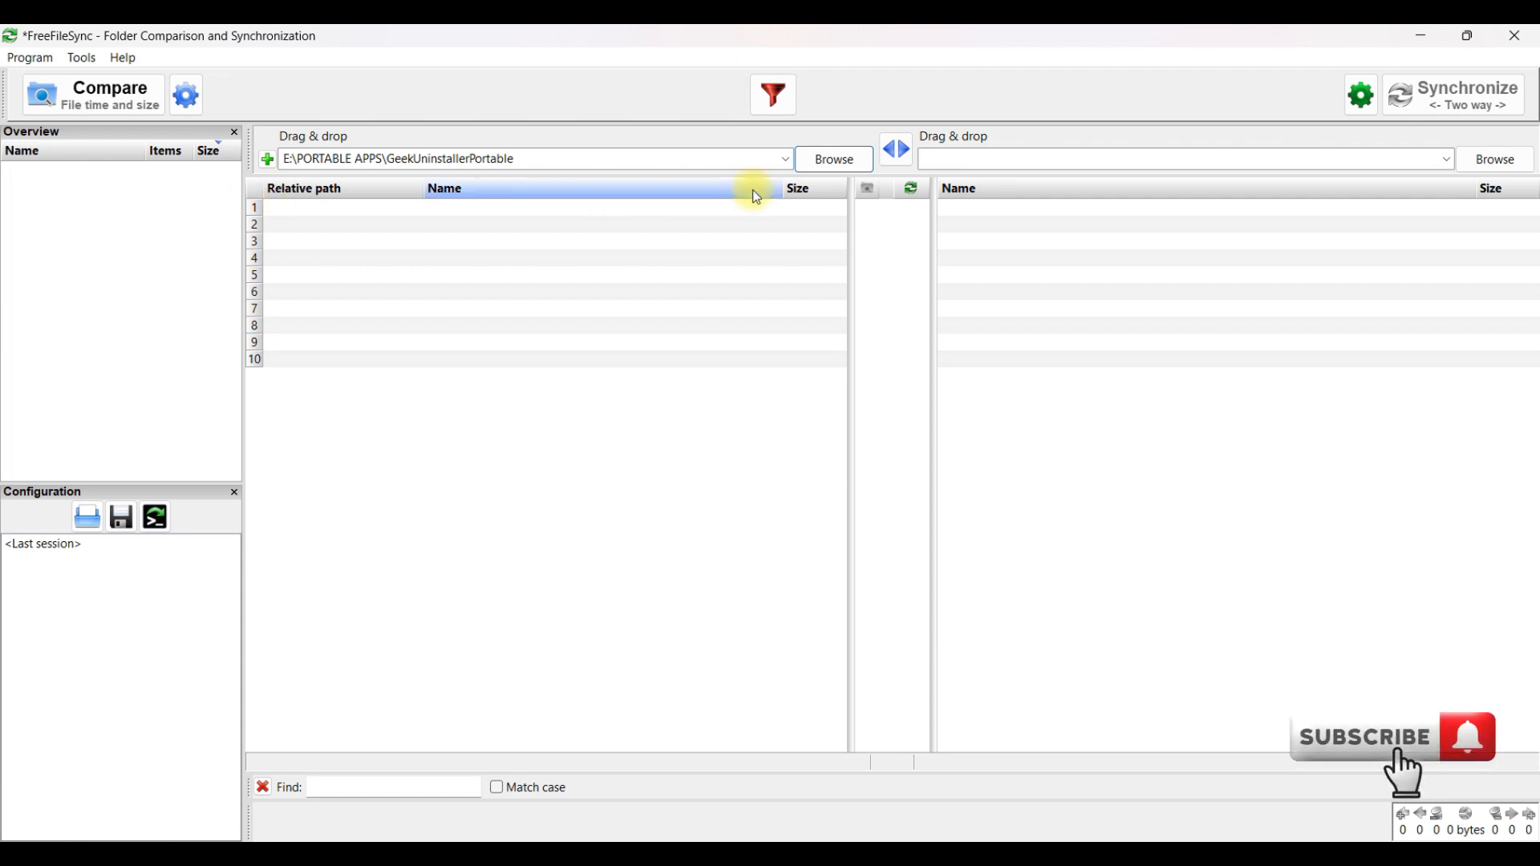
Set the right folder to E:\PORTABLE APPS\GeekUninstallerPortable\App and try to compare it with the left folder
left_click(1488, 158)
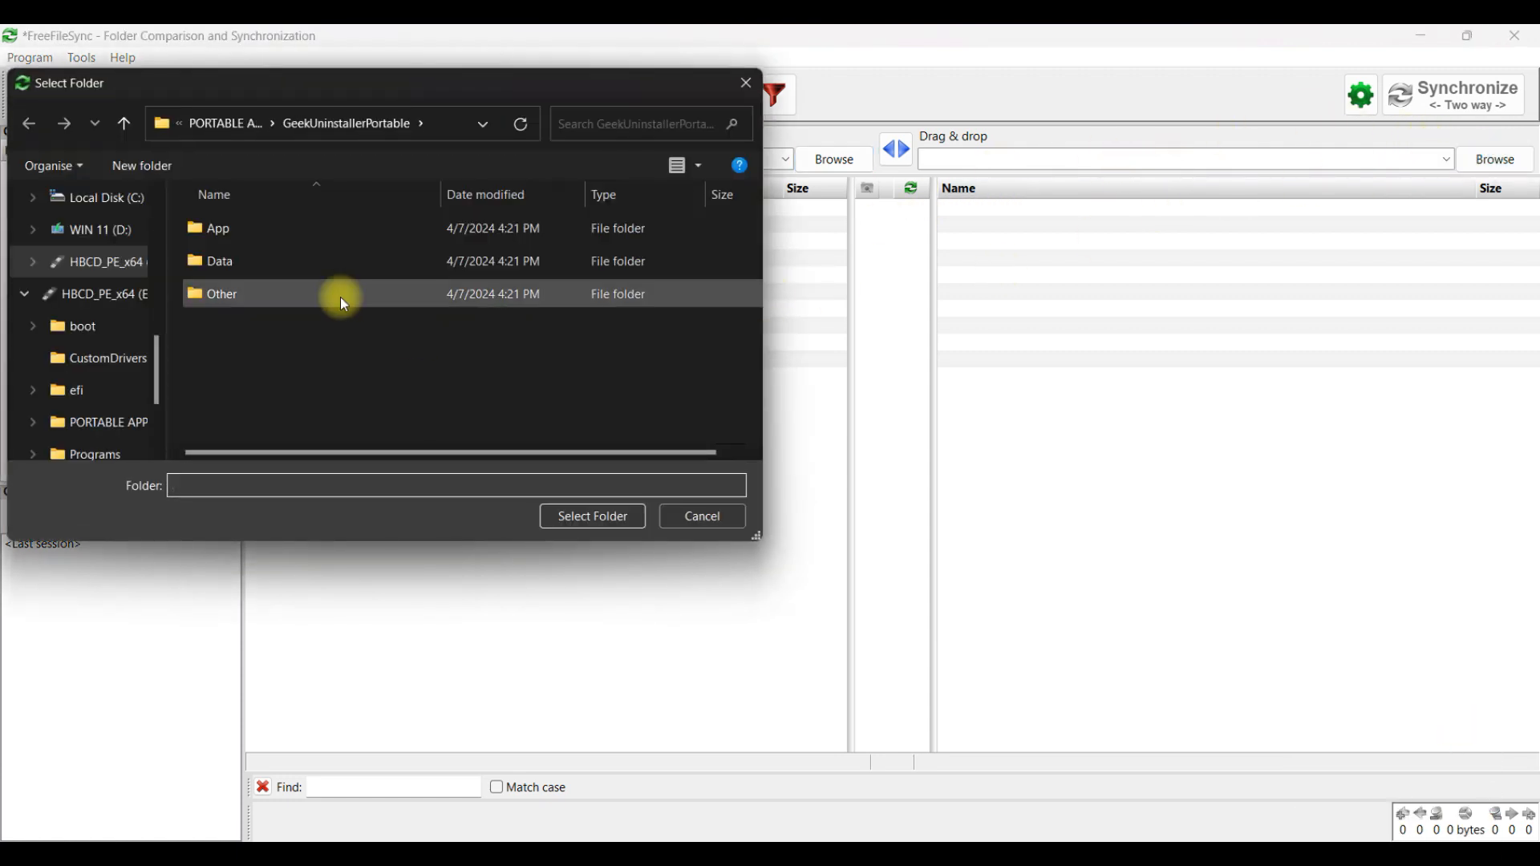
left_click(210, 231)
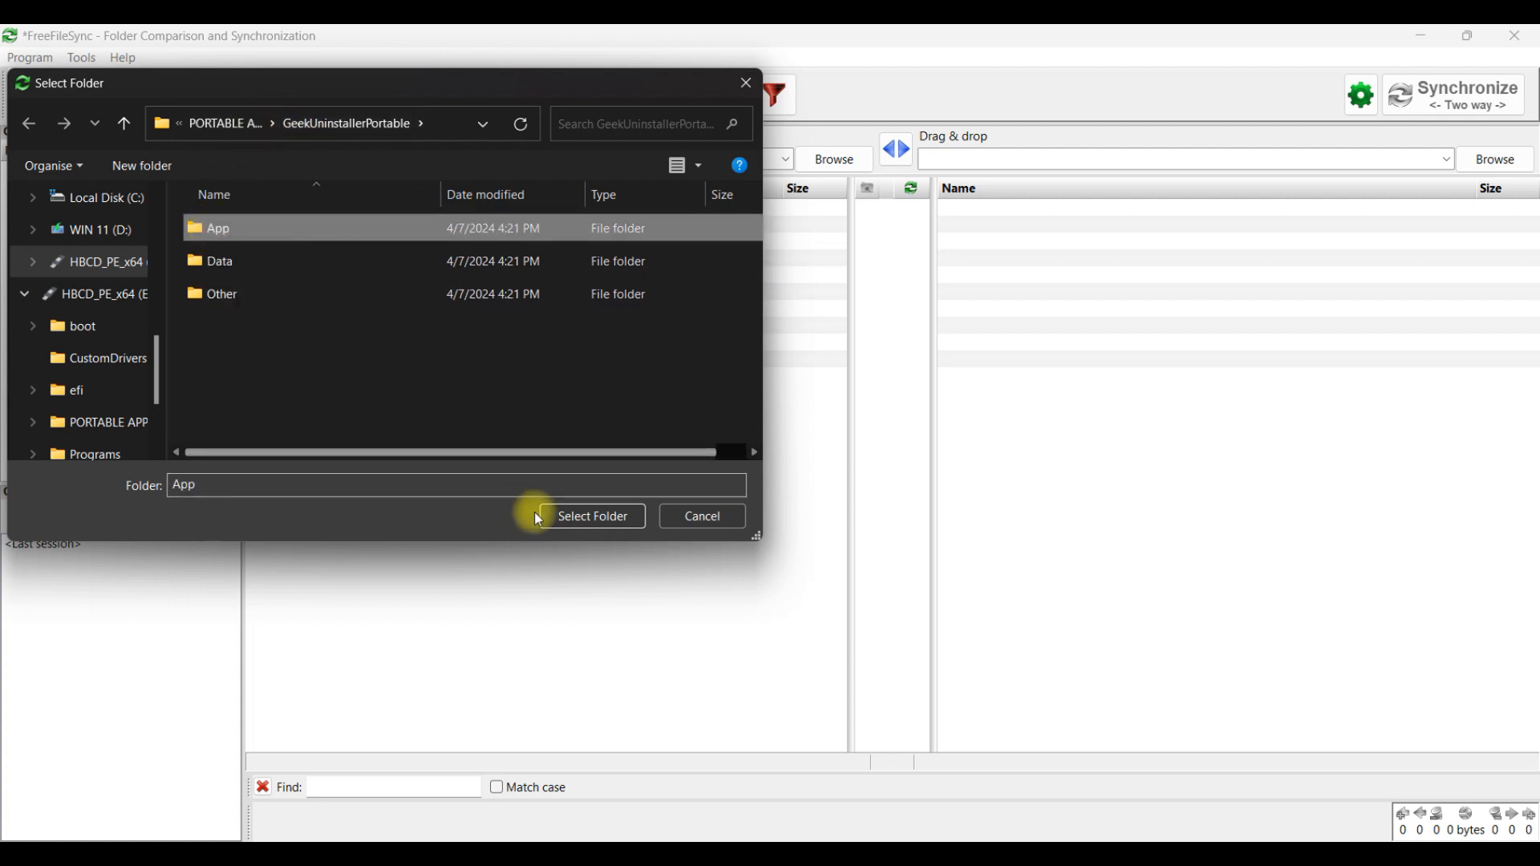
left_click(567, 520)
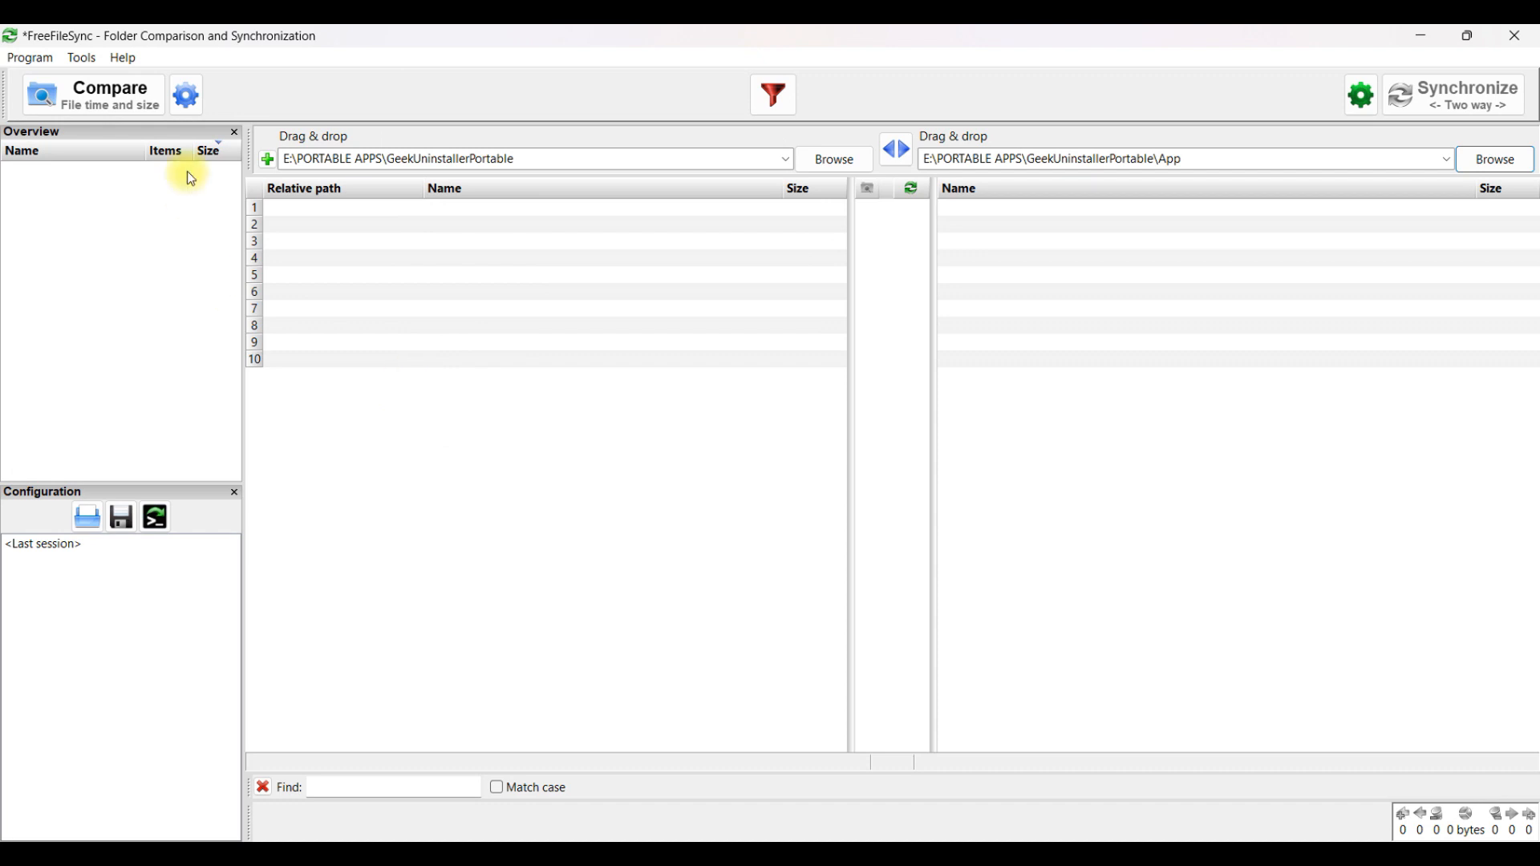
left_click(102, 101)
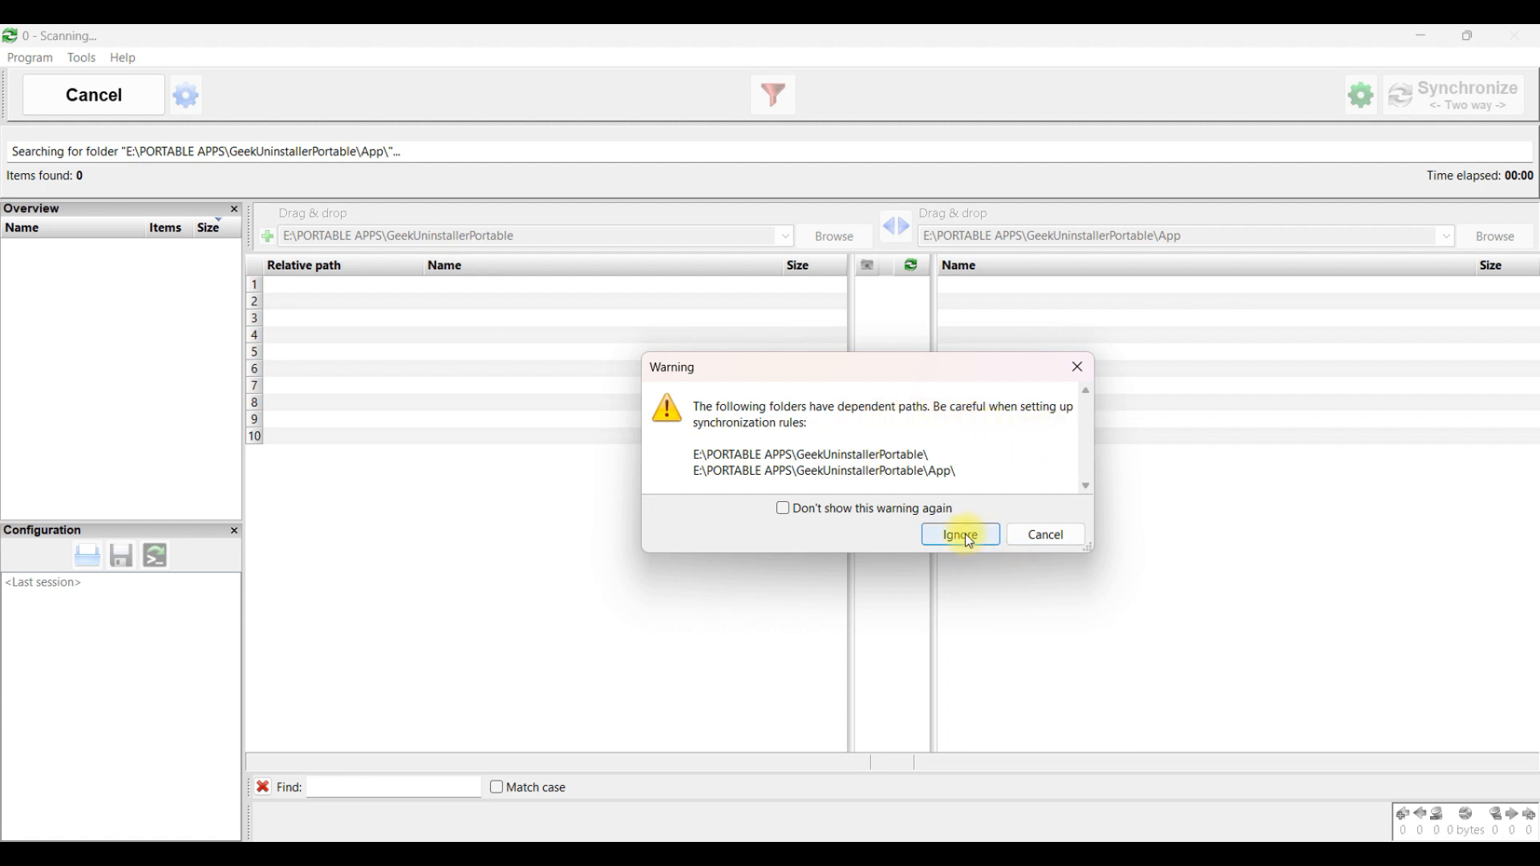
left_click(1046, 542)
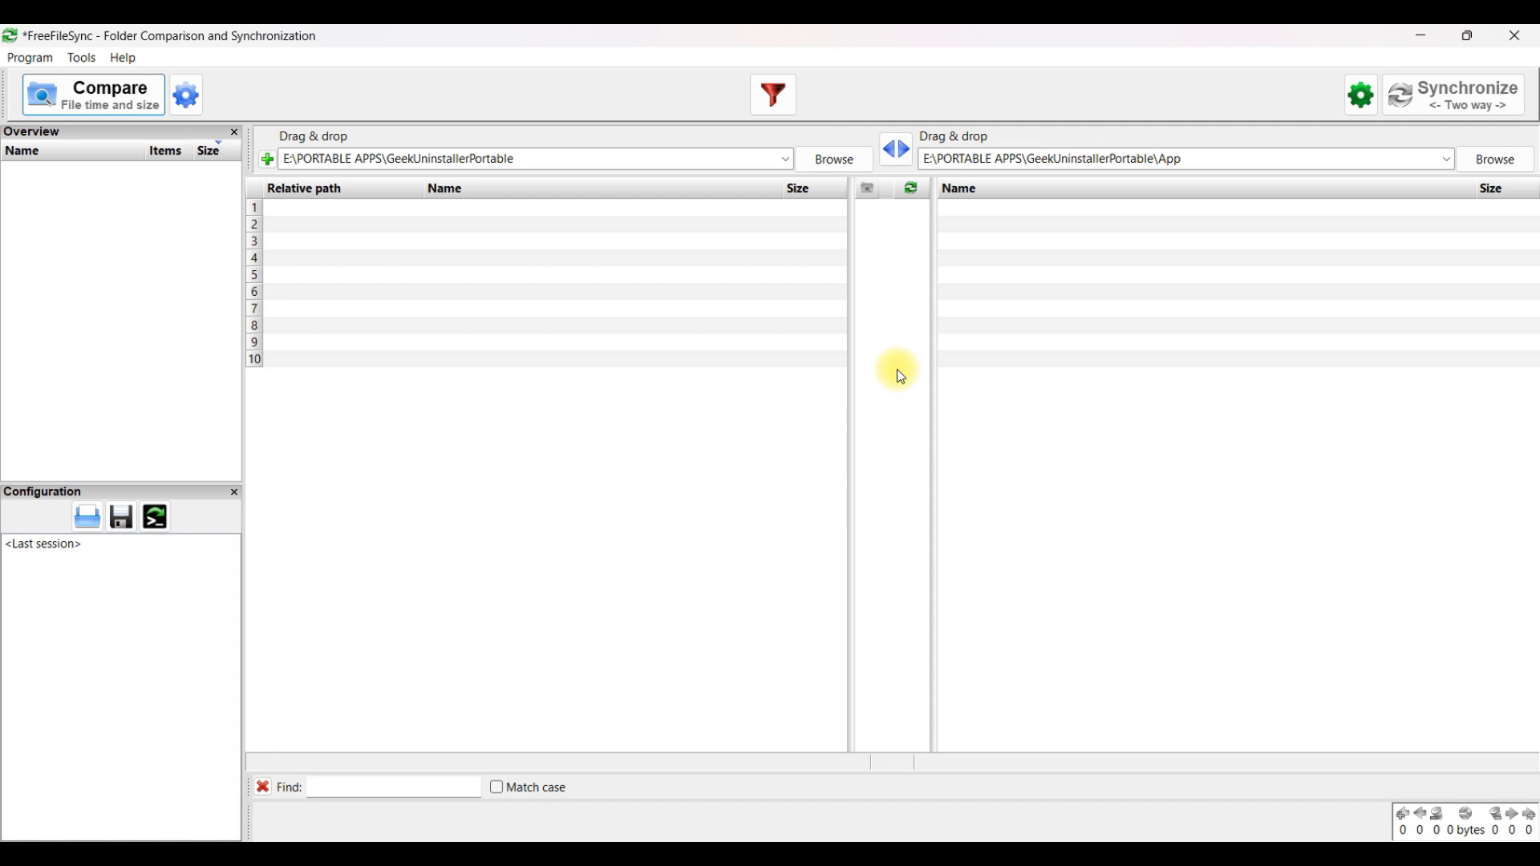
Set the right folder to the PortableApps.com folder on the Desktop
left_click(1484, 165)
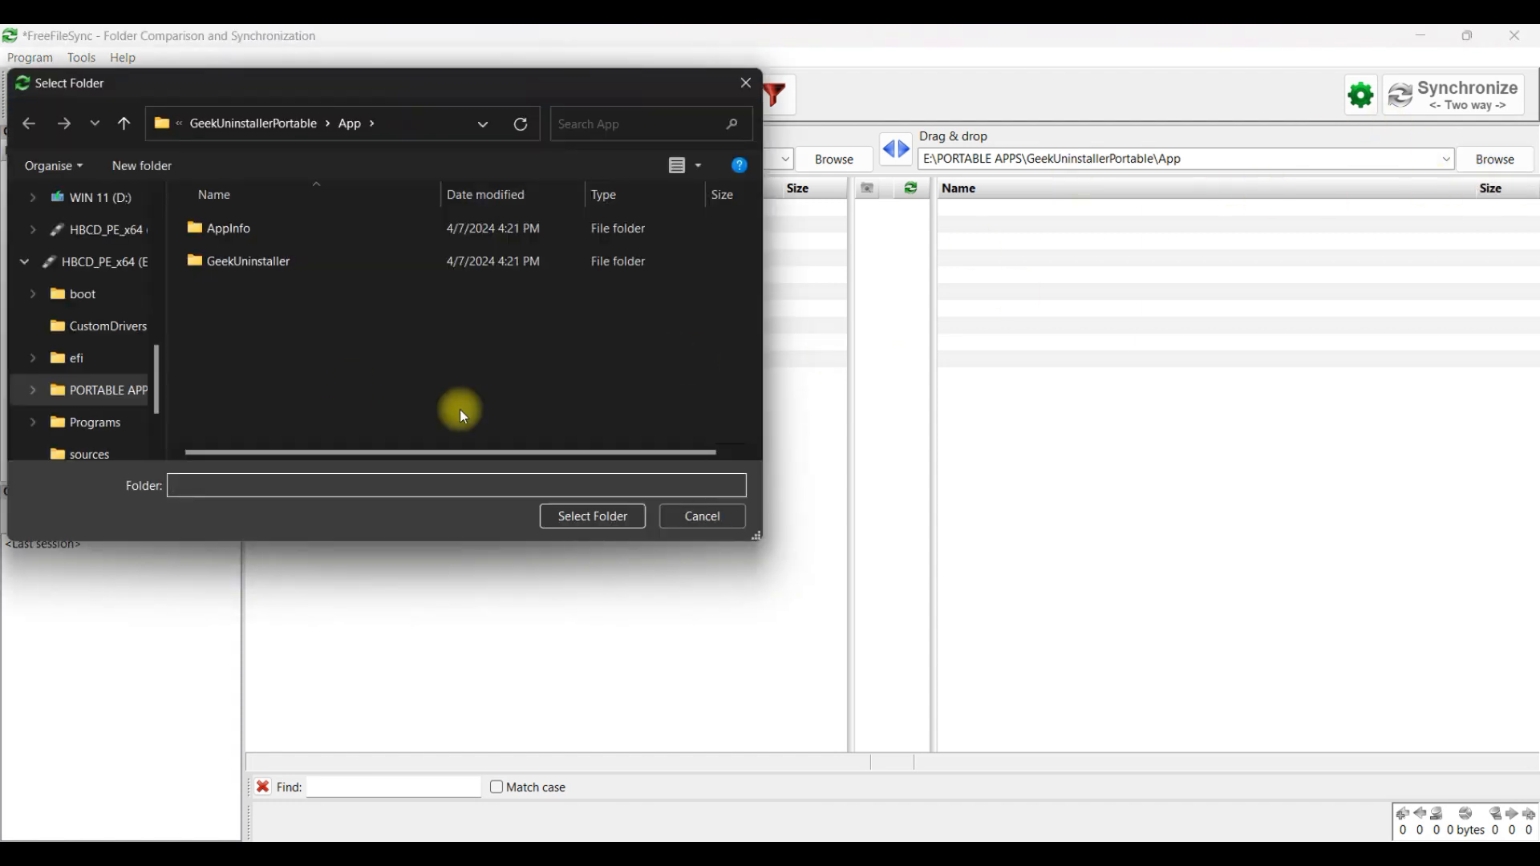
scroll(110, 267, "up", 5)
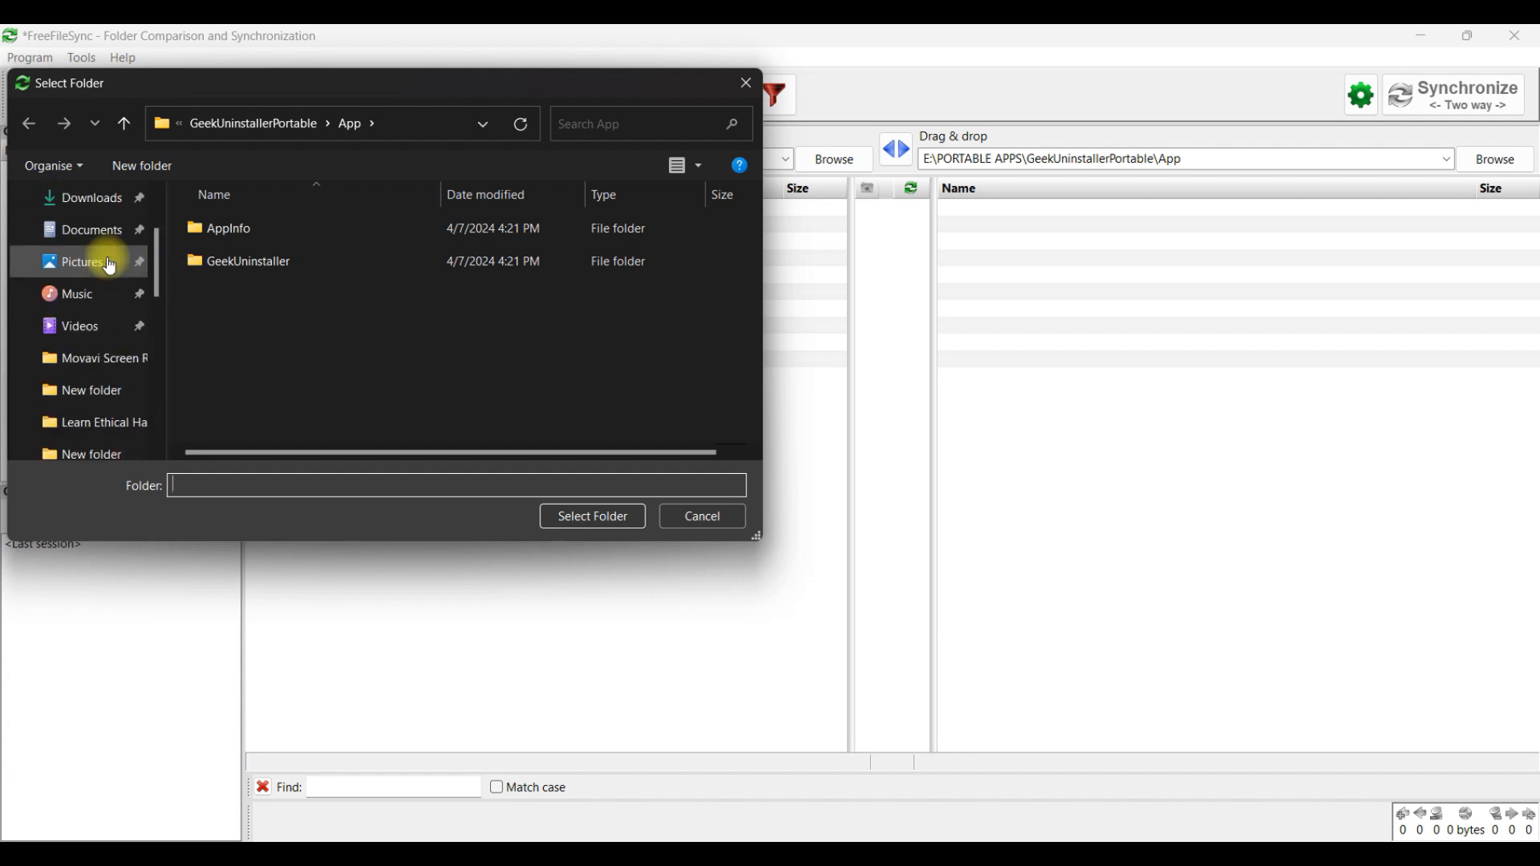
scroll(109, 266, "up", 3)
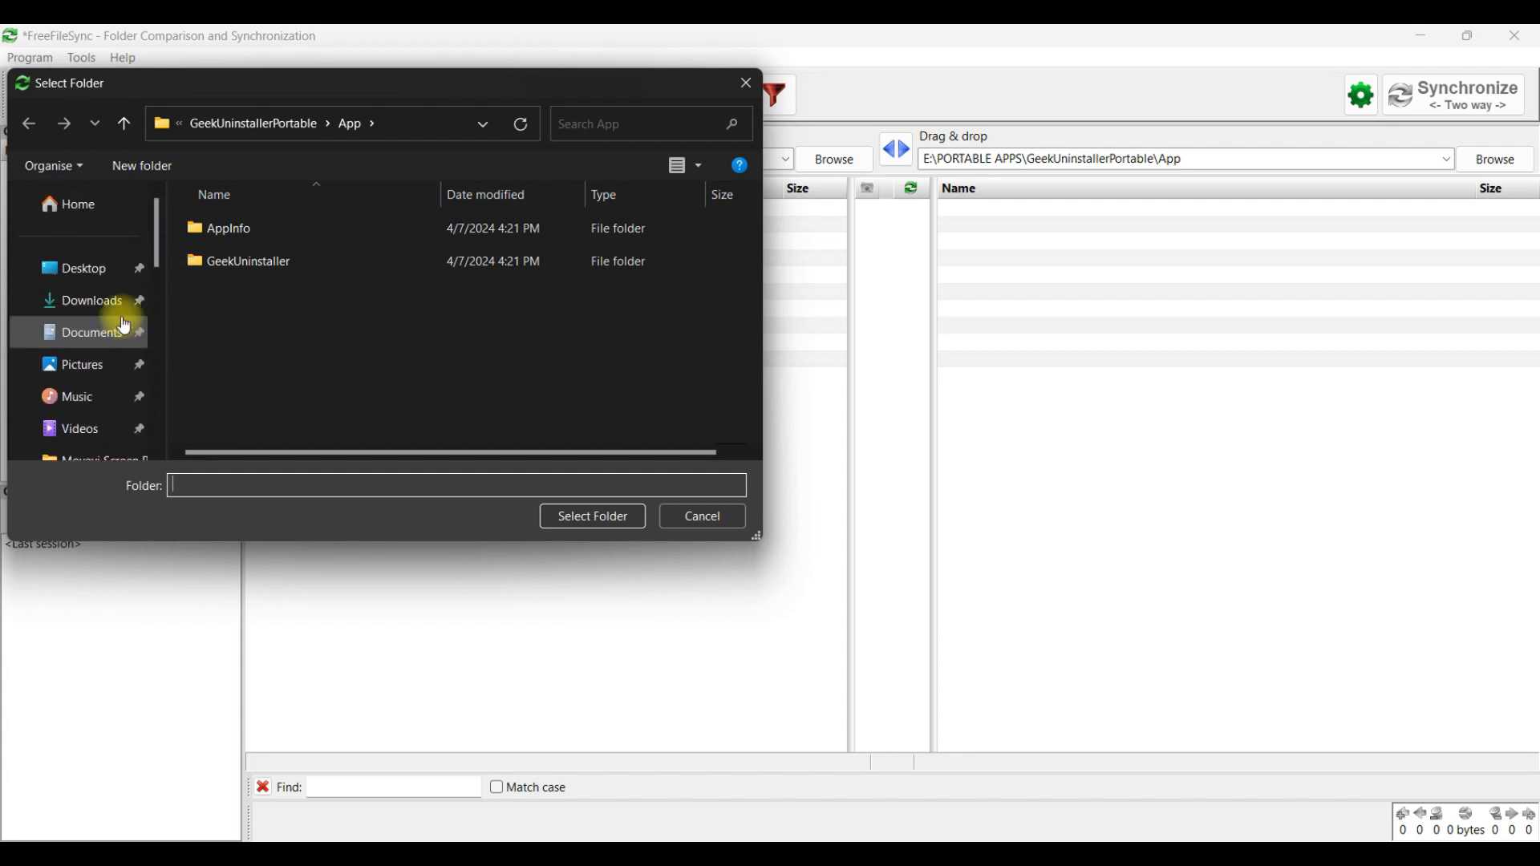
left_click(95, 268)
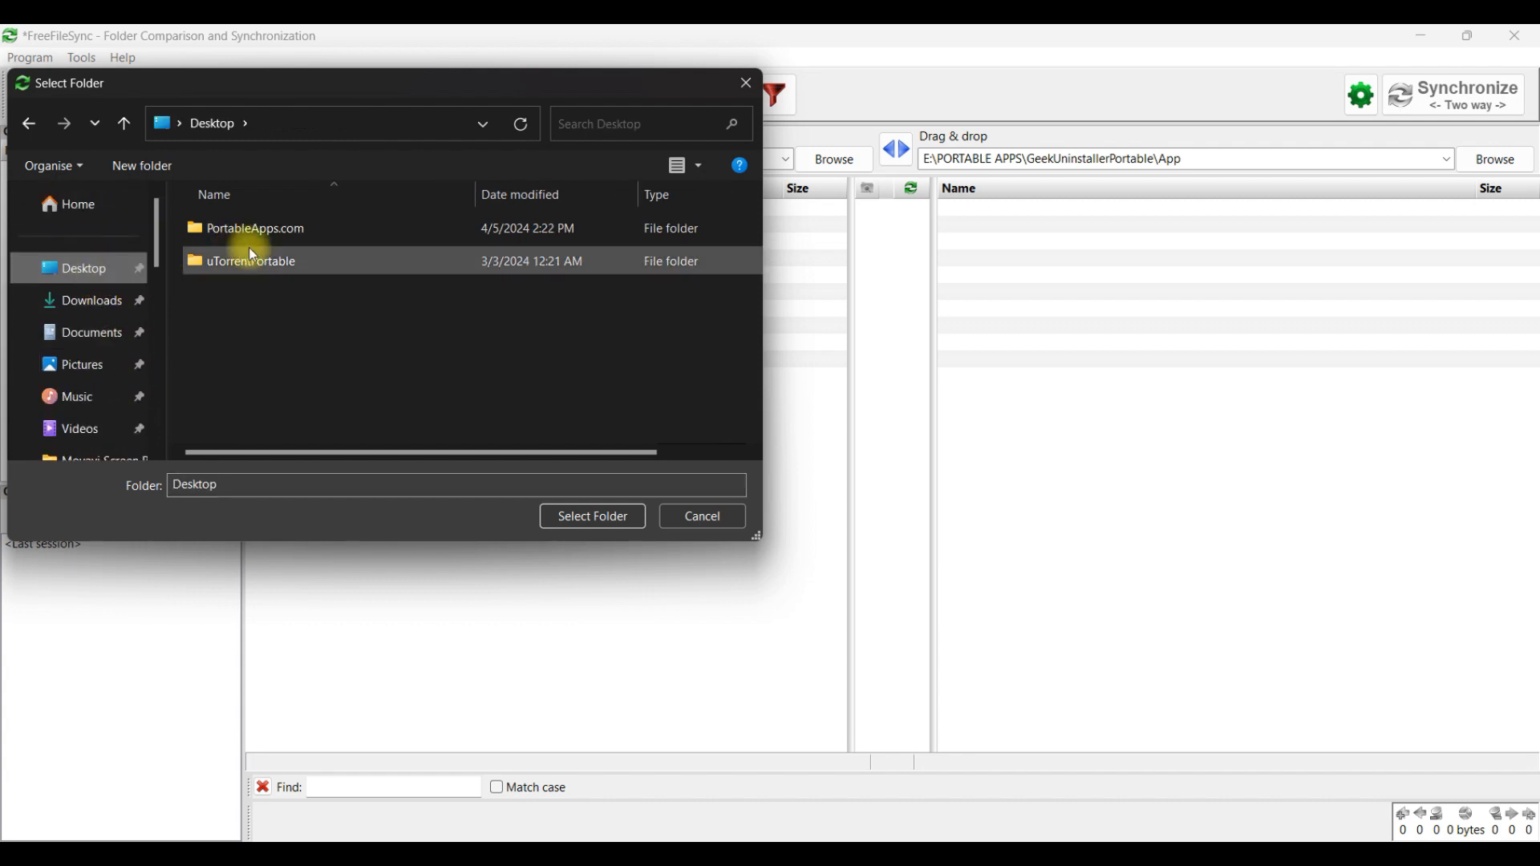
double_click(264, 228)
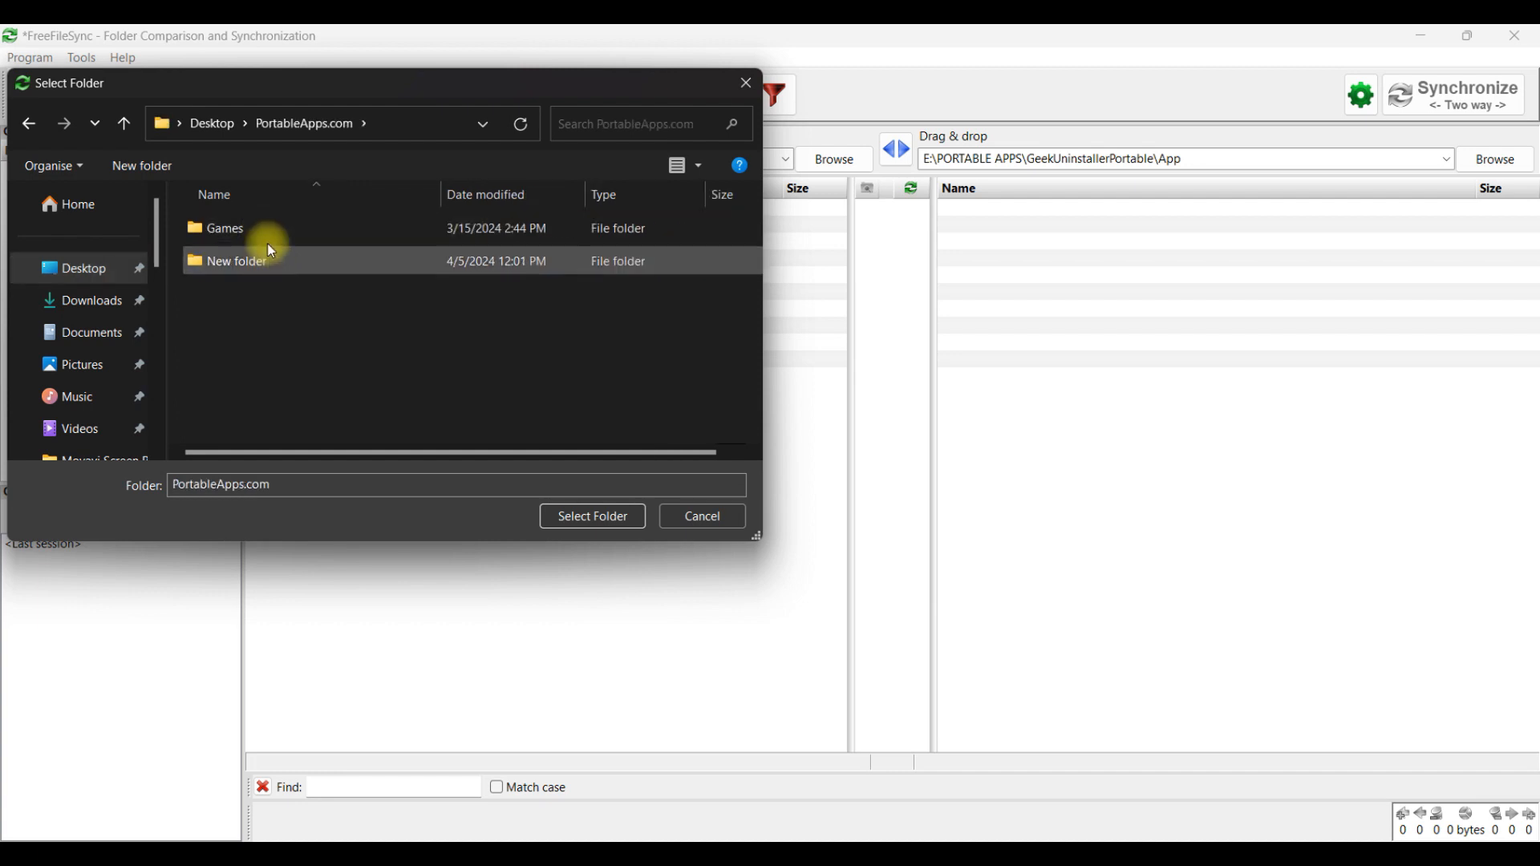
double_click(252, 262)
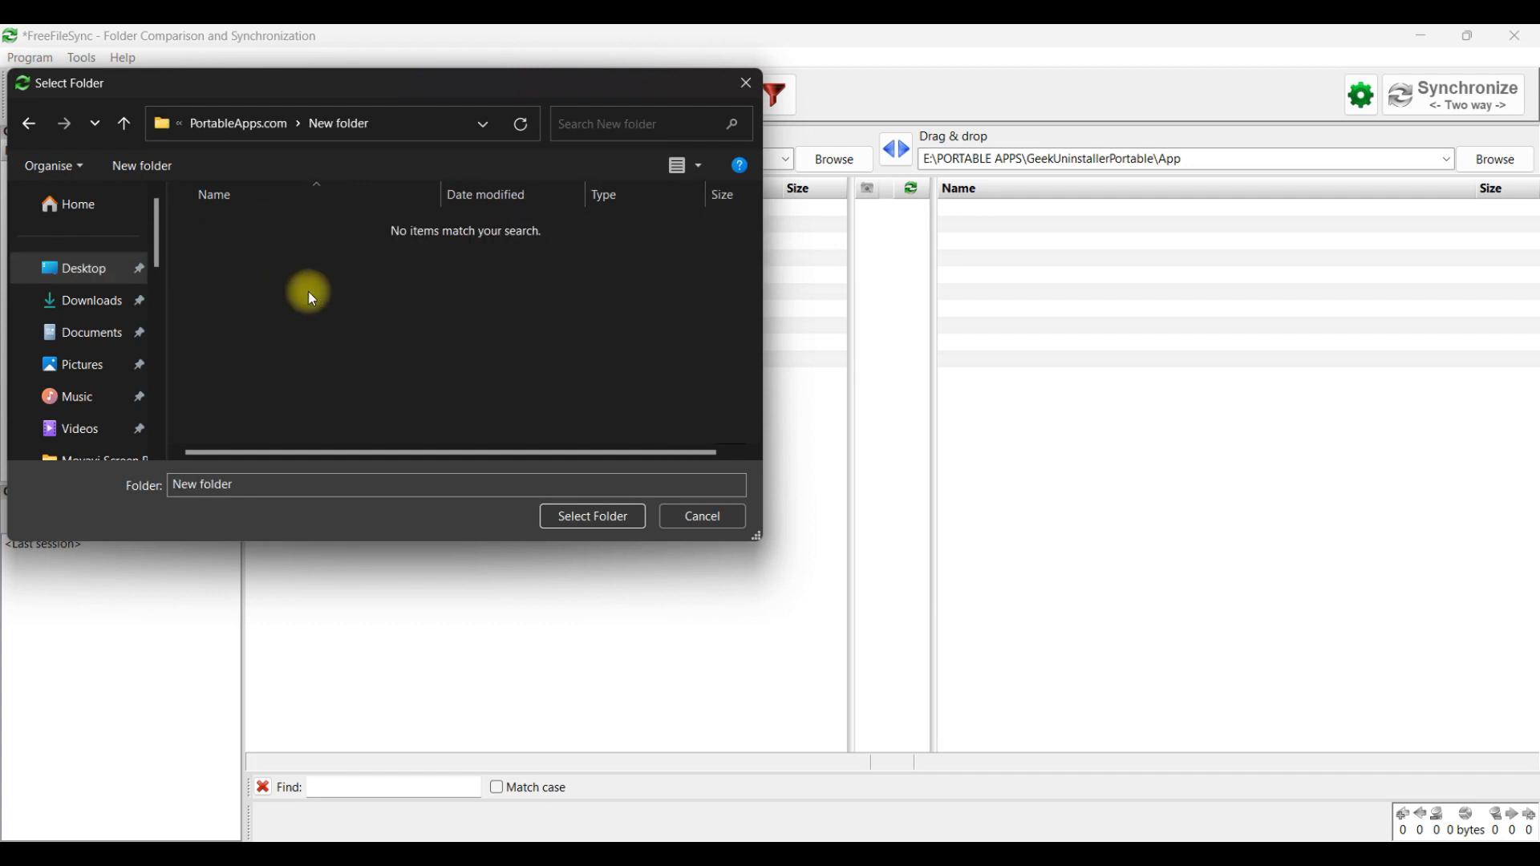
left_click(232, 134)
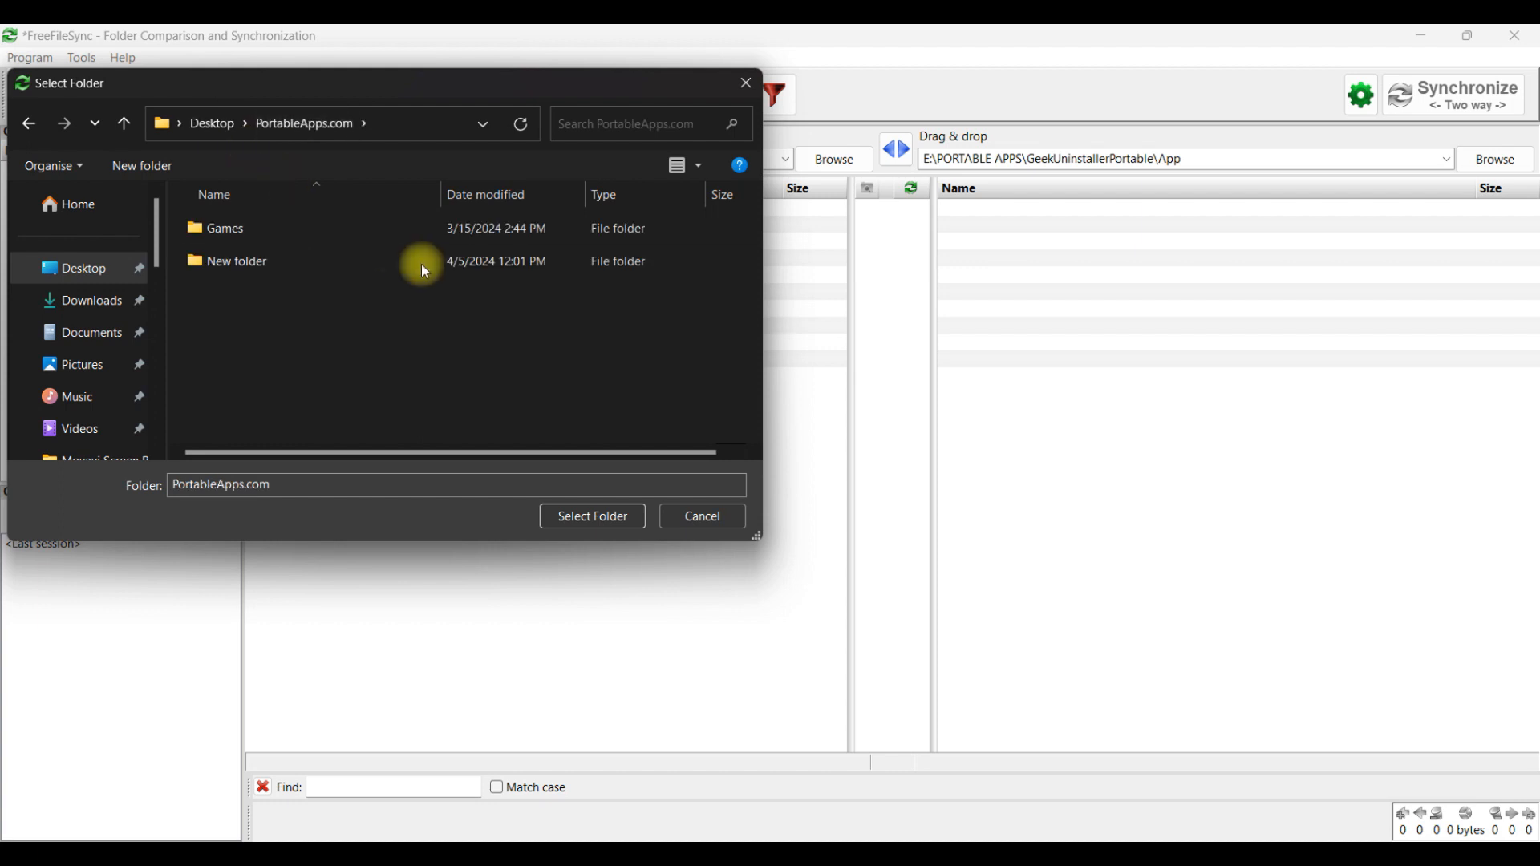
left_click(594, 515)
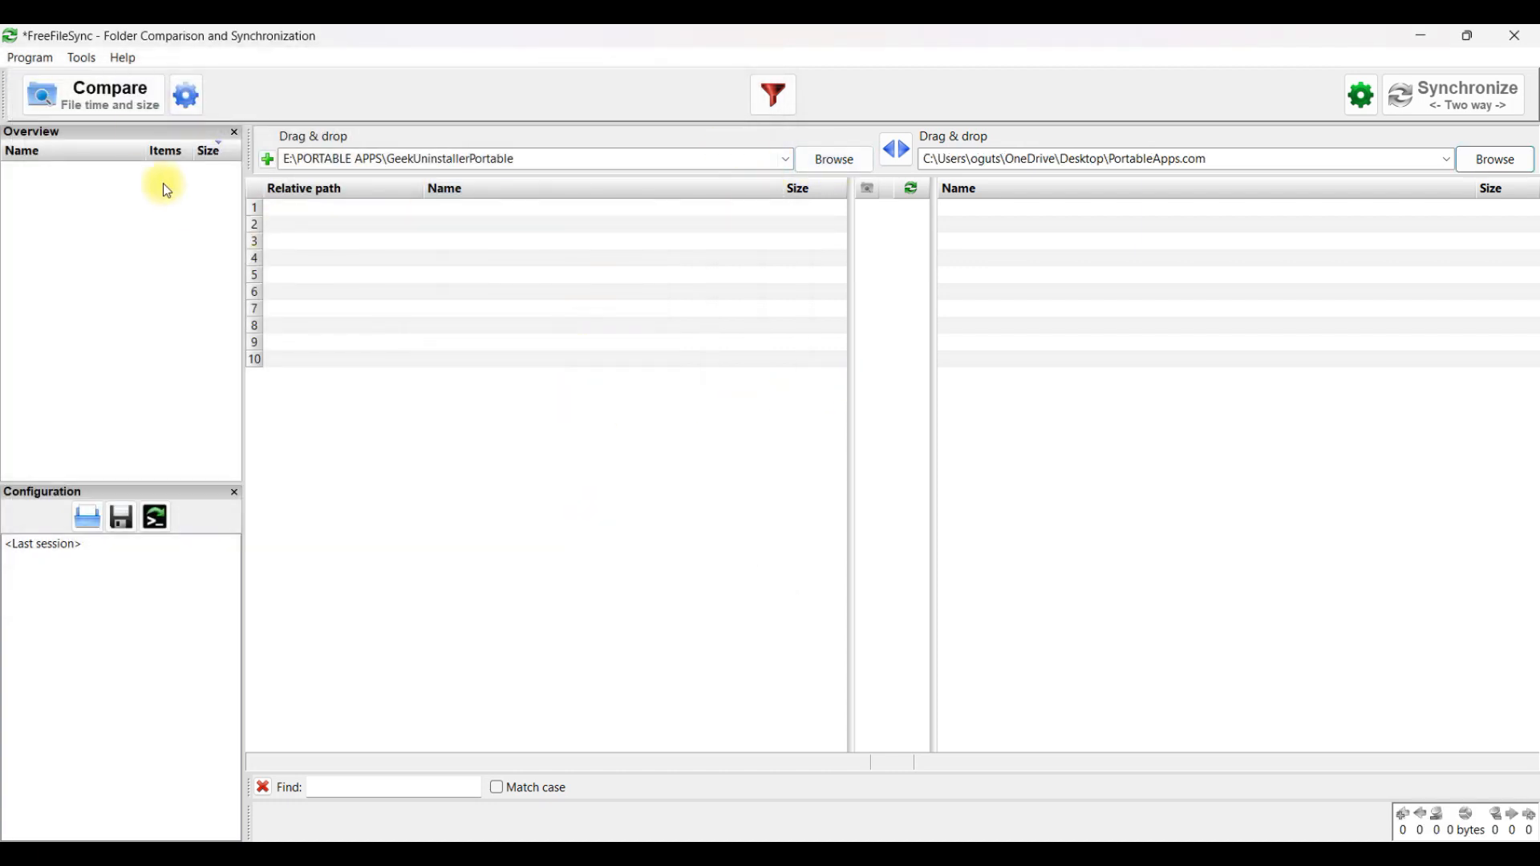
Compare the two folders by file time and size, and examine the file list down to the GeekUninstallerPortable entries
left_click(101, 95)
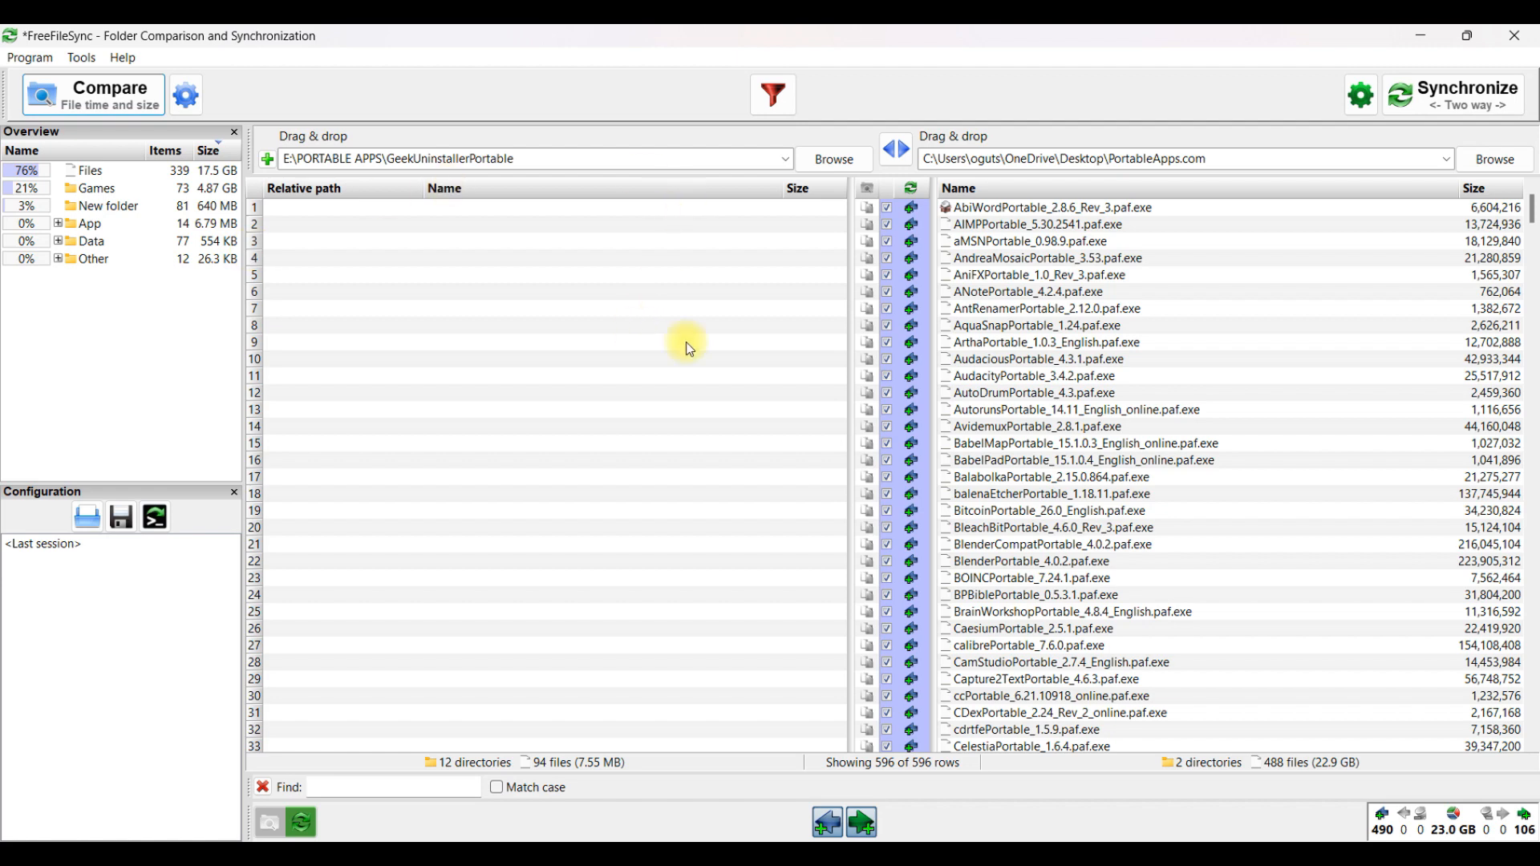
scroll(1063, 509, "down", 2)
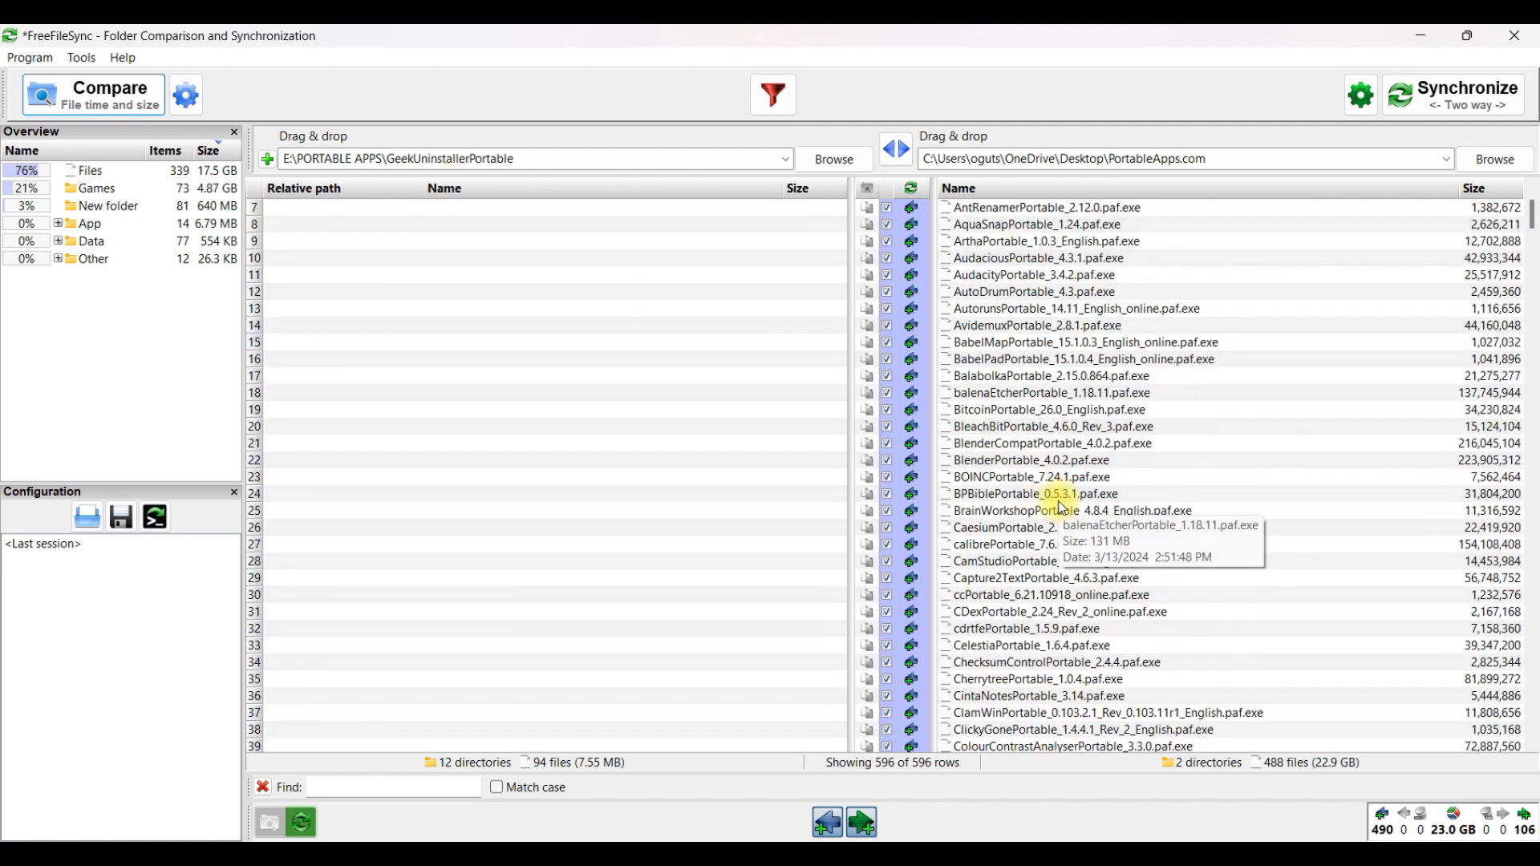
scroll(1063, 509, "down", 4)
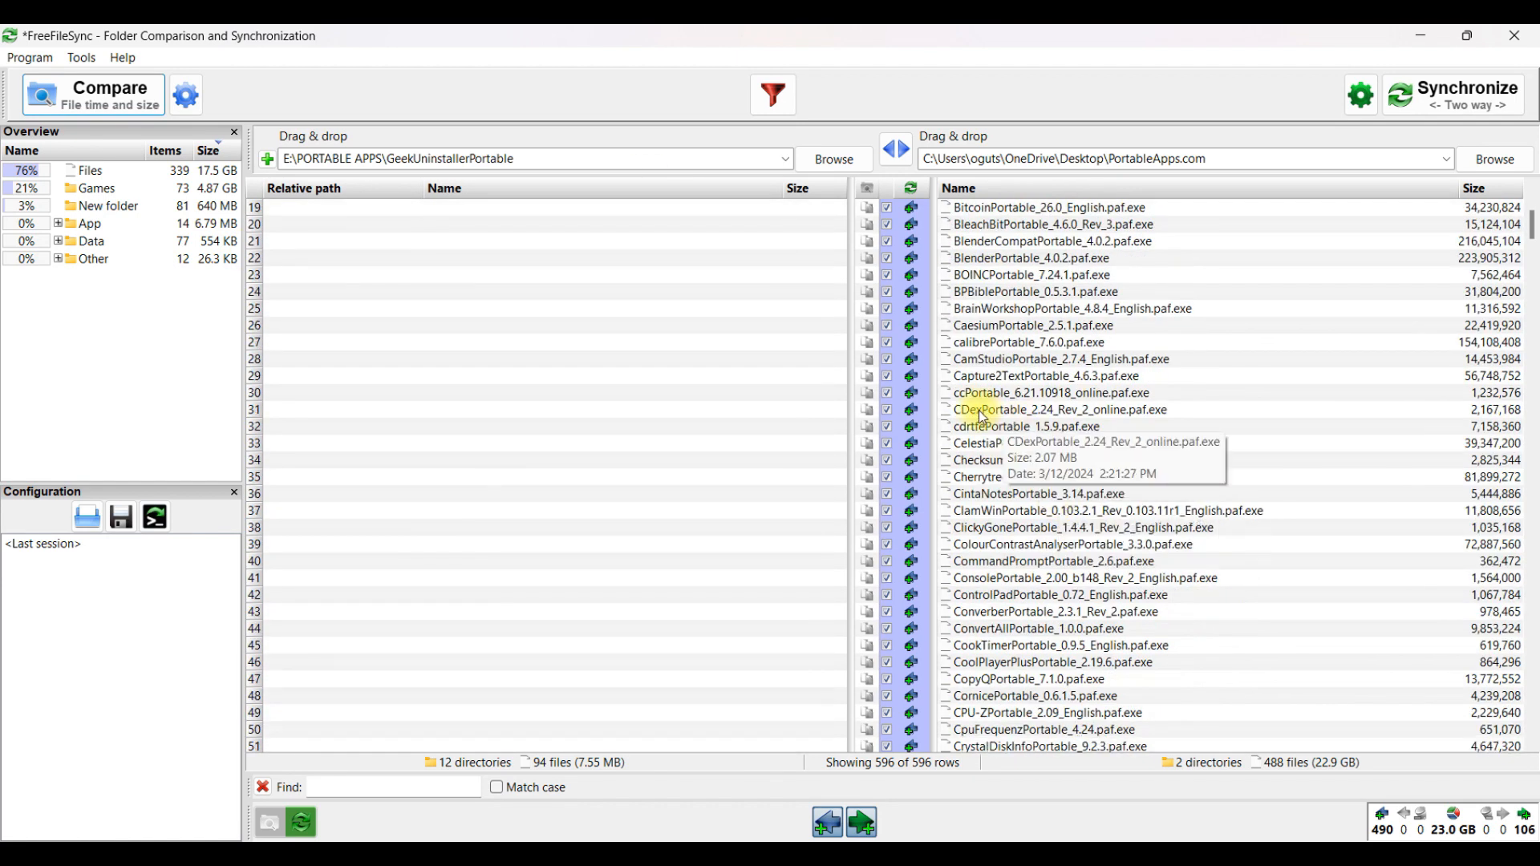
scroll(1043, 585, "down", 7)
scroll(1049, 592, "down", 2)
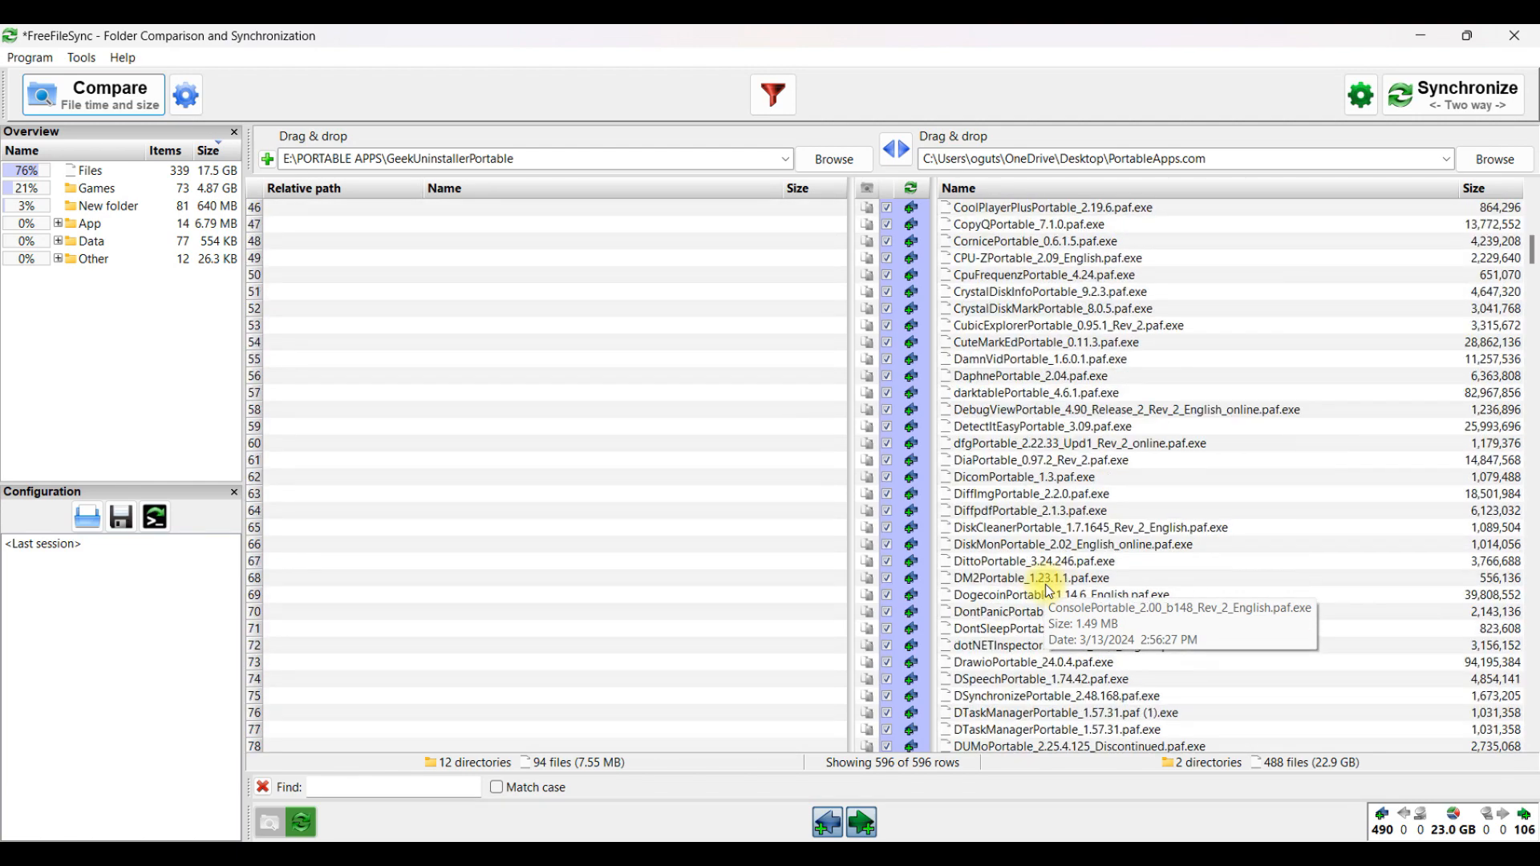
scroll(1050, 592, "down", 6)
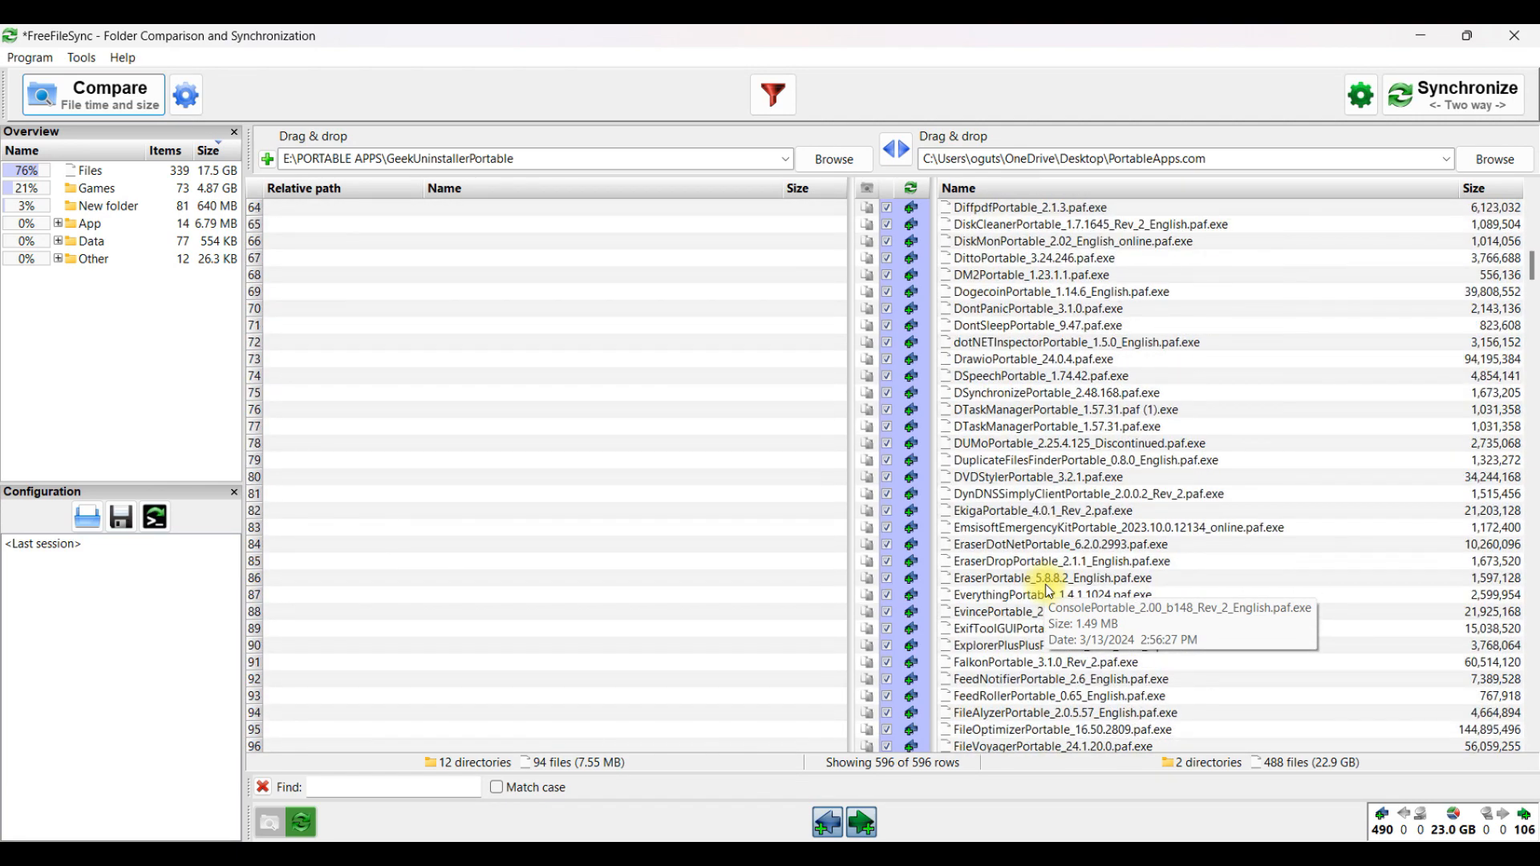
scroll(1050, 592, "down", 11)
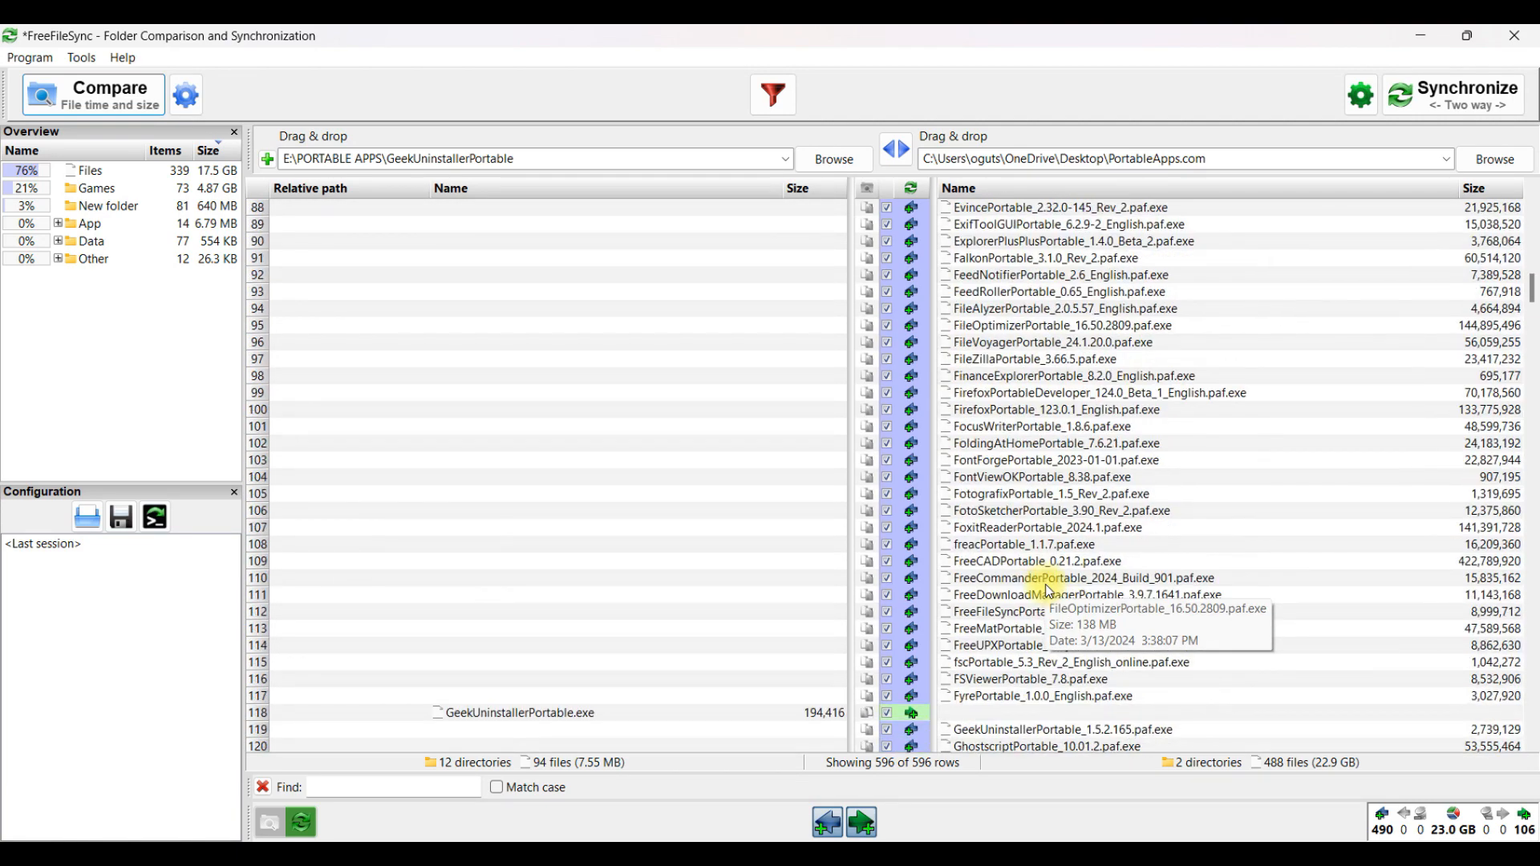
scroll(1049, 592, "down", 2)
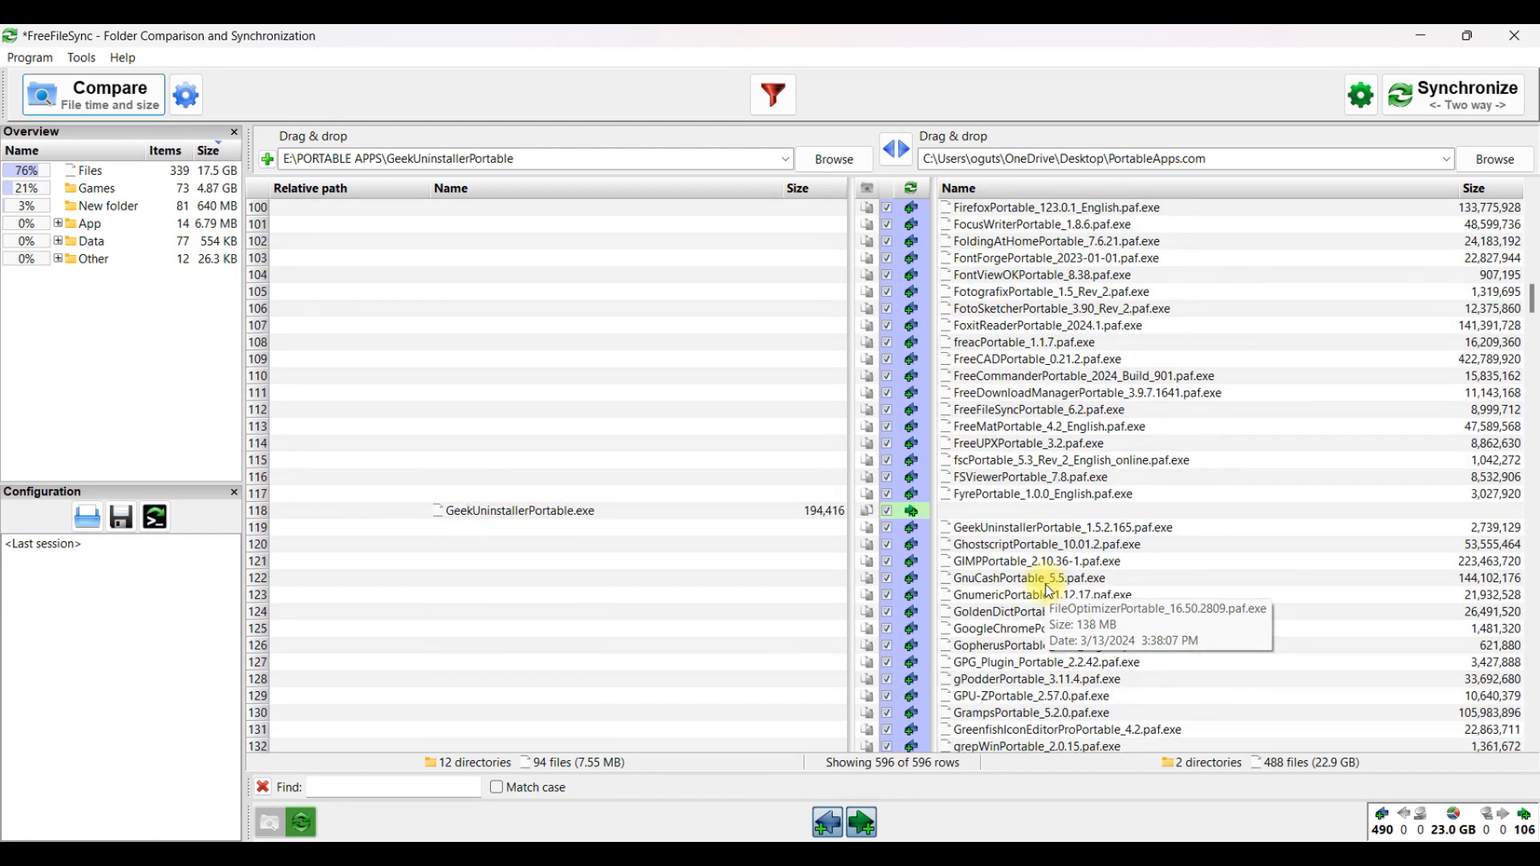
Open the folder location of GeekUninstallerPortable_1.5.2.165.paf.exe from the comparison results, and close it again
left_click(1000, 529)
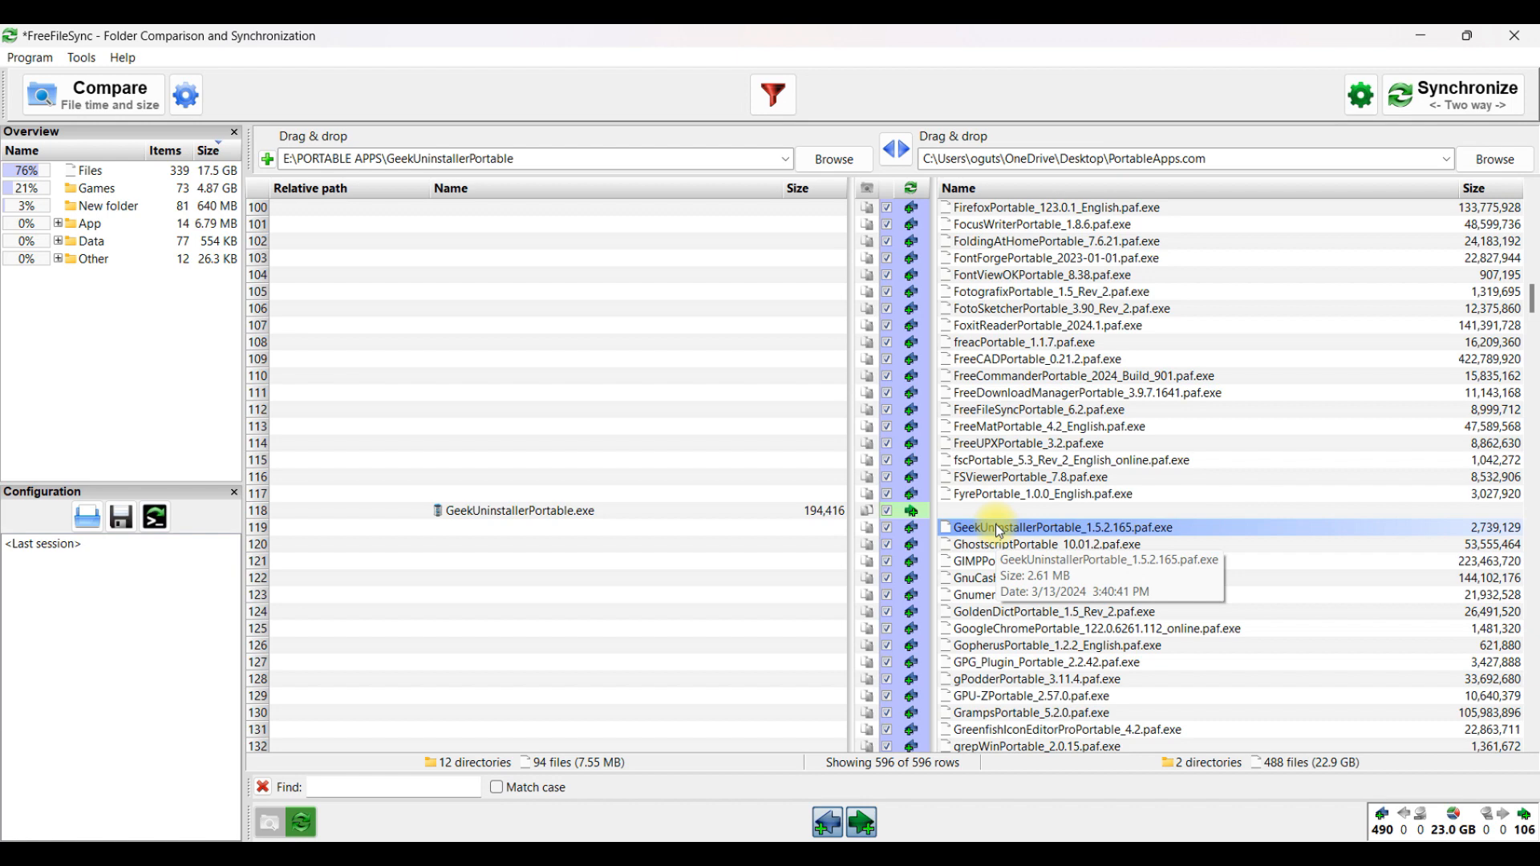
double_click(996, 528)
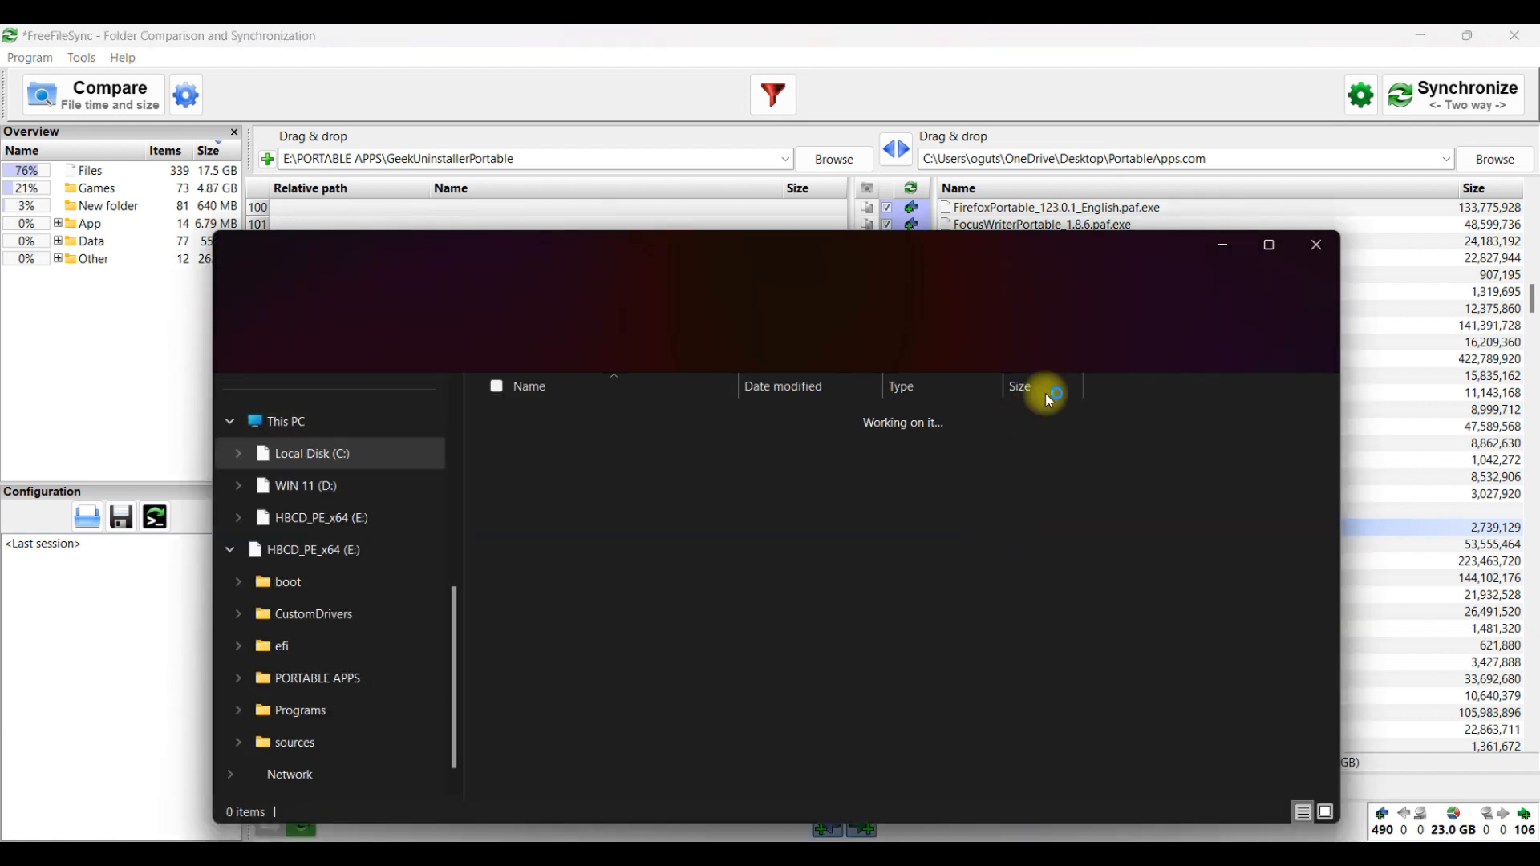
left_click(1314, 245)
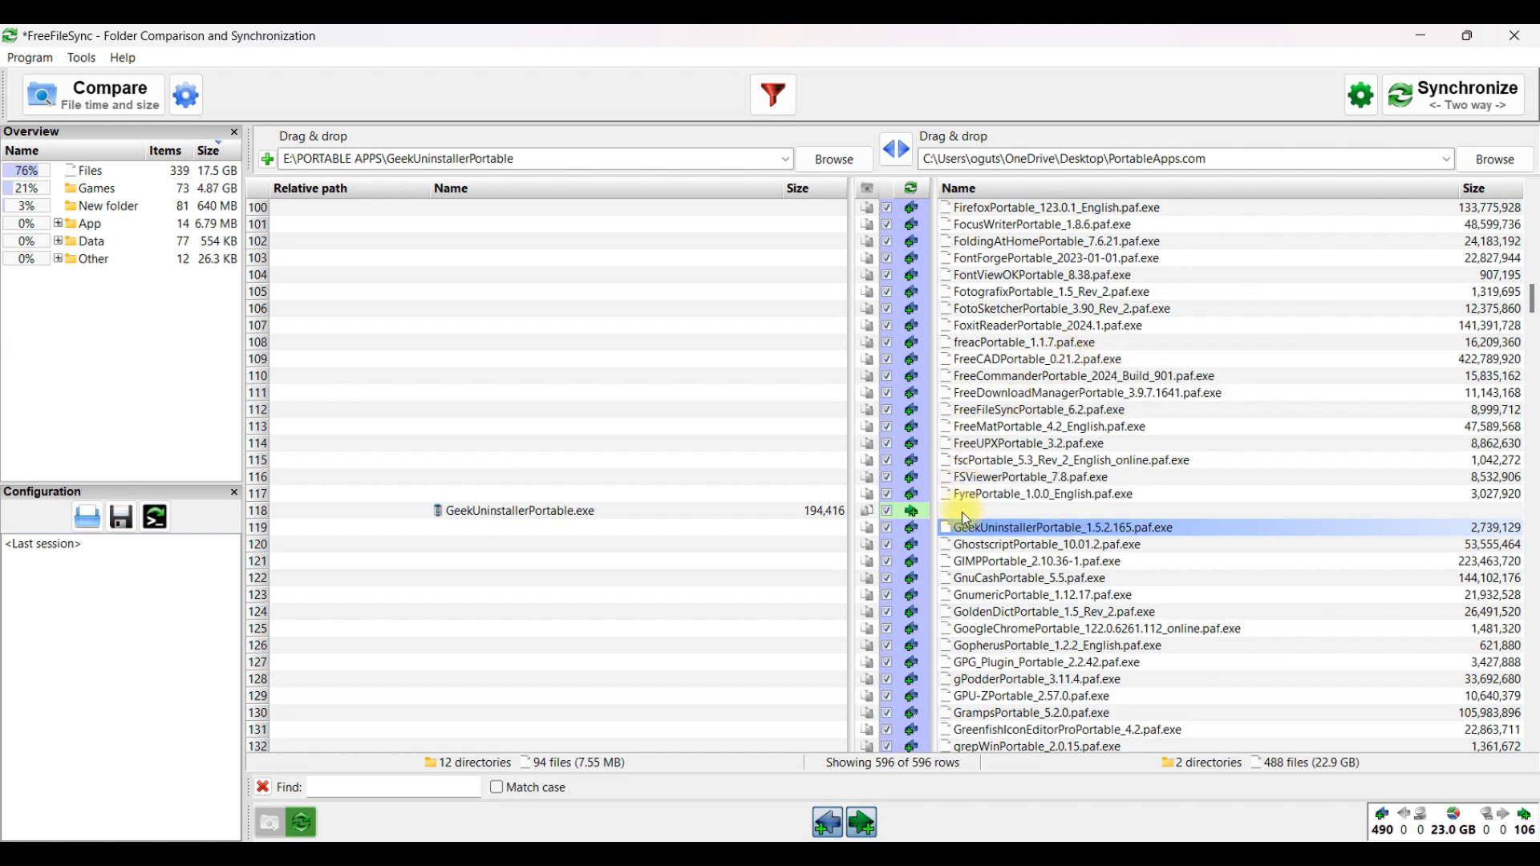
Repeat the folder comparison and view the synchronization settings with their variants, deletion handling and error handling options
left_click(111, 97)
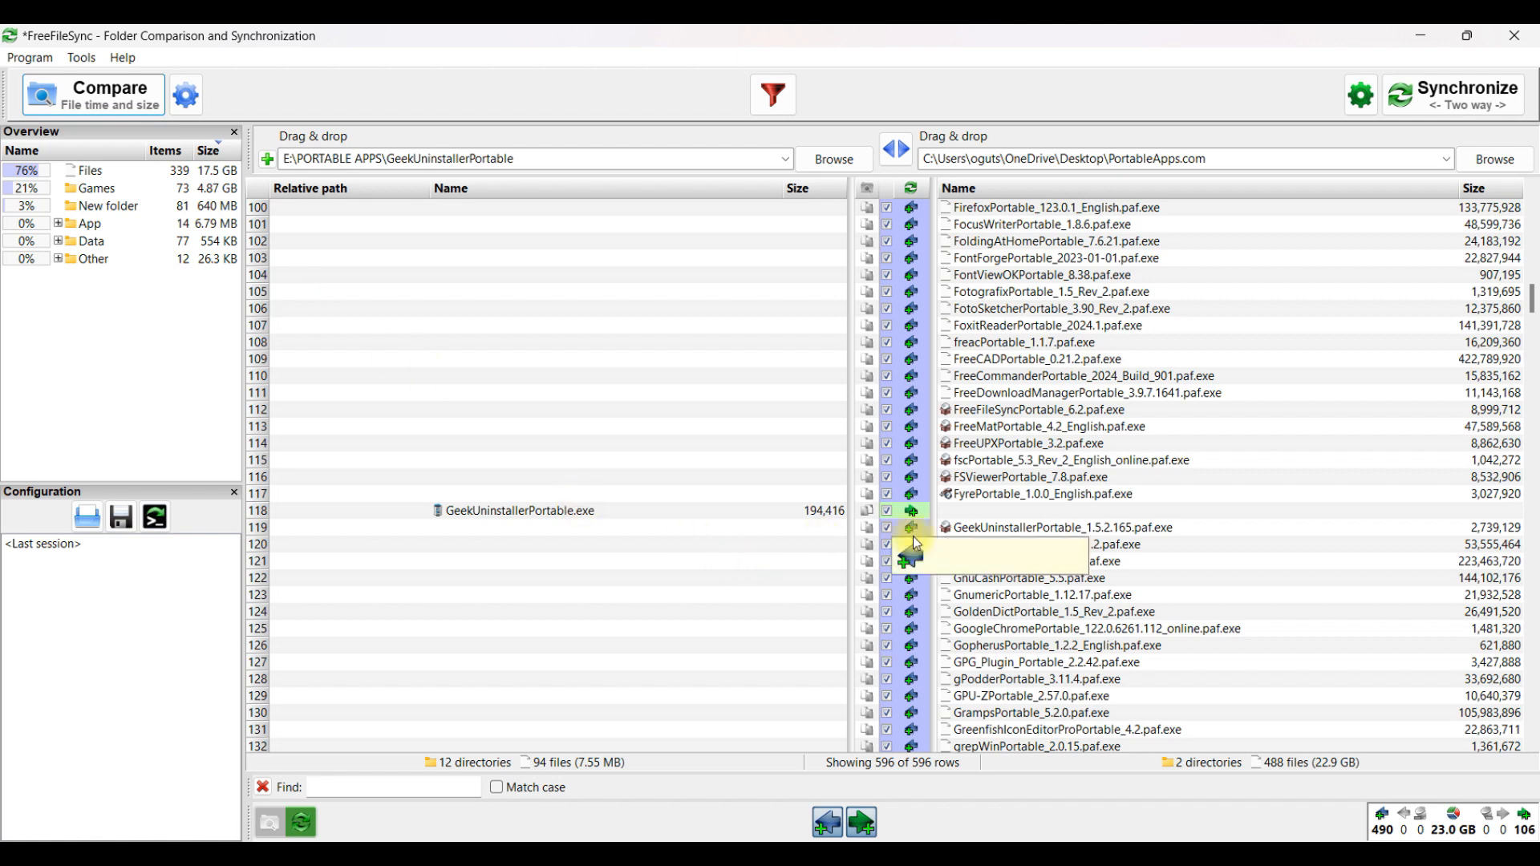
mouse_move(991, 530)
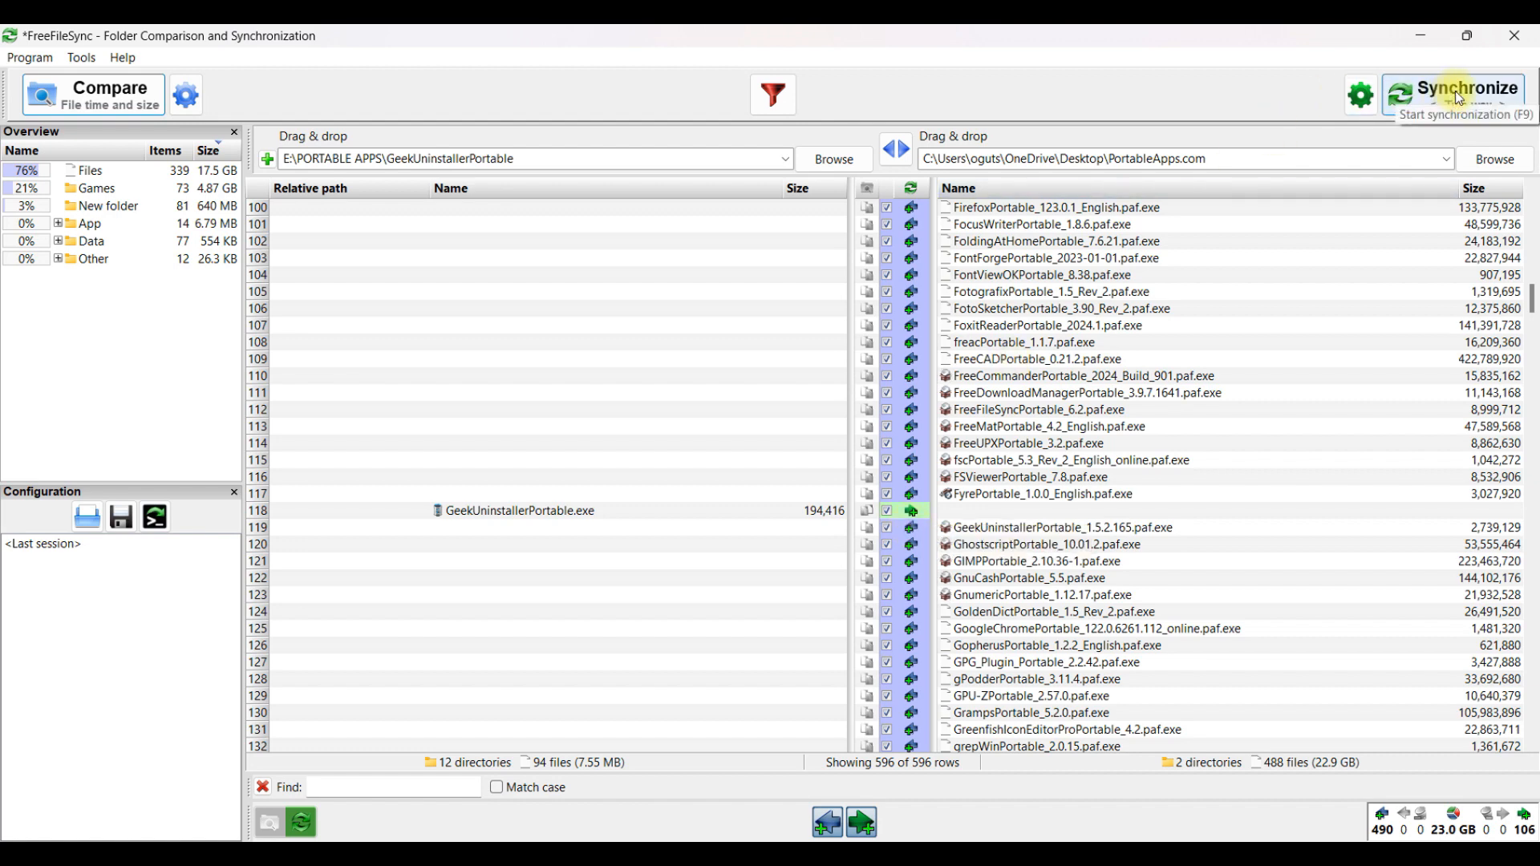
left_click(1363, 96)
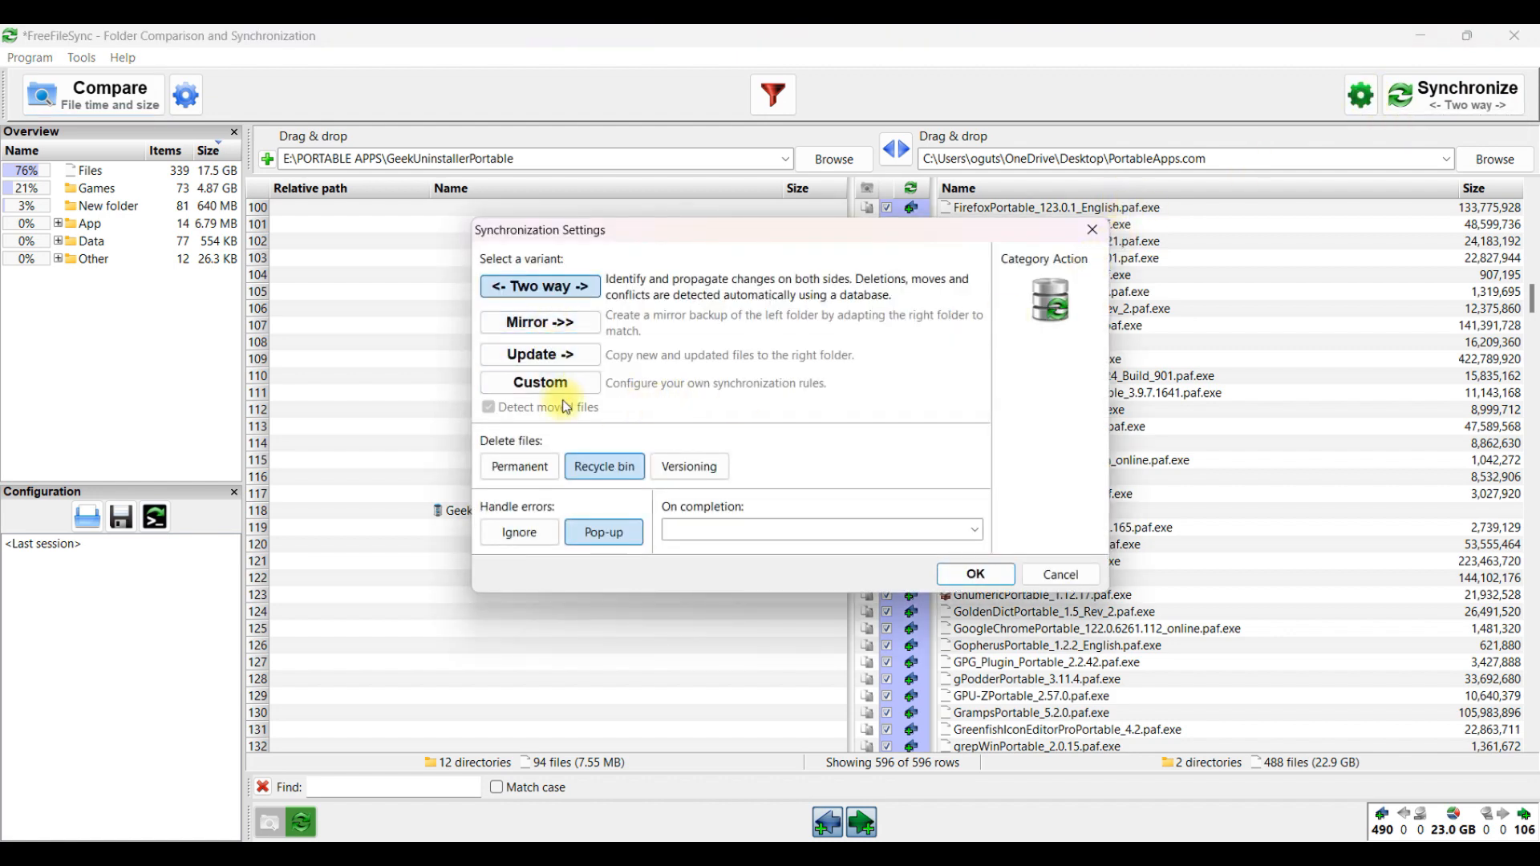
left_click(1092, 231)
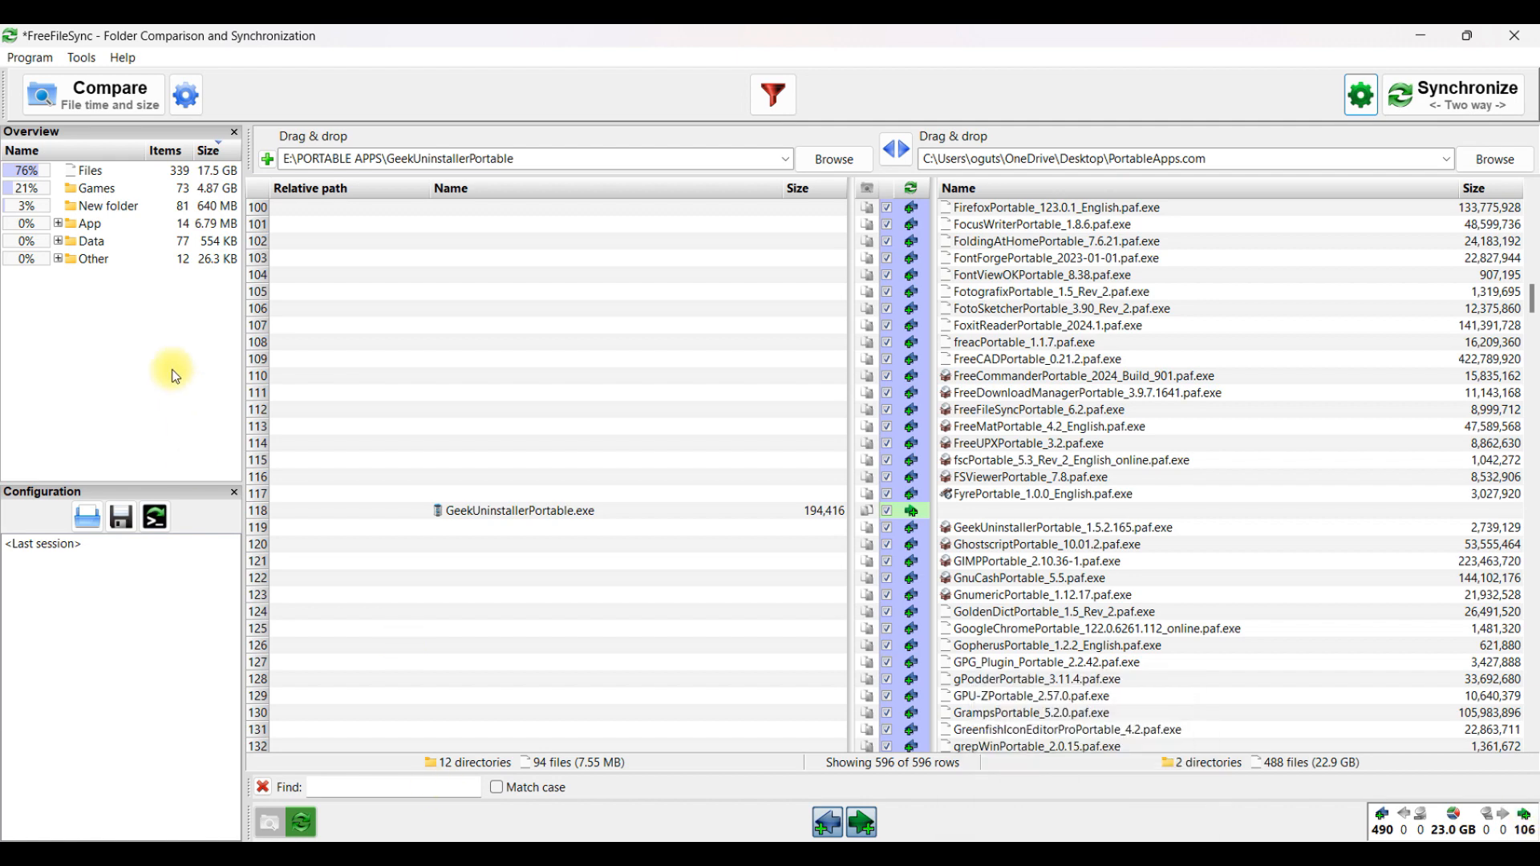
Examine the compared contents of the Games, New folder, App, Data and Other folders through the overview
left_click(109, 191)
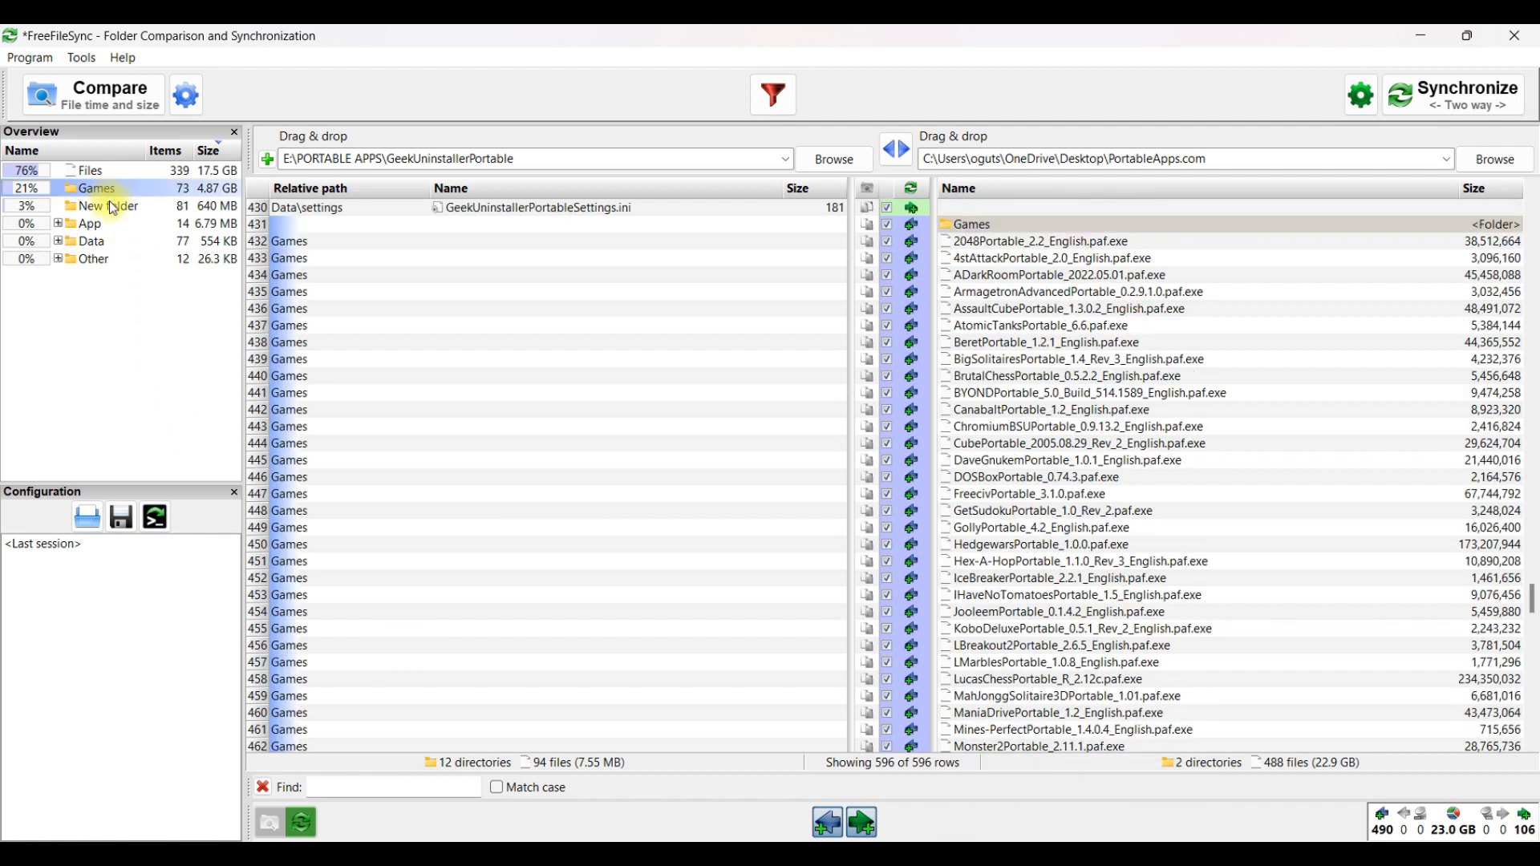
left_click(114, 210)
left_click(103, 228)
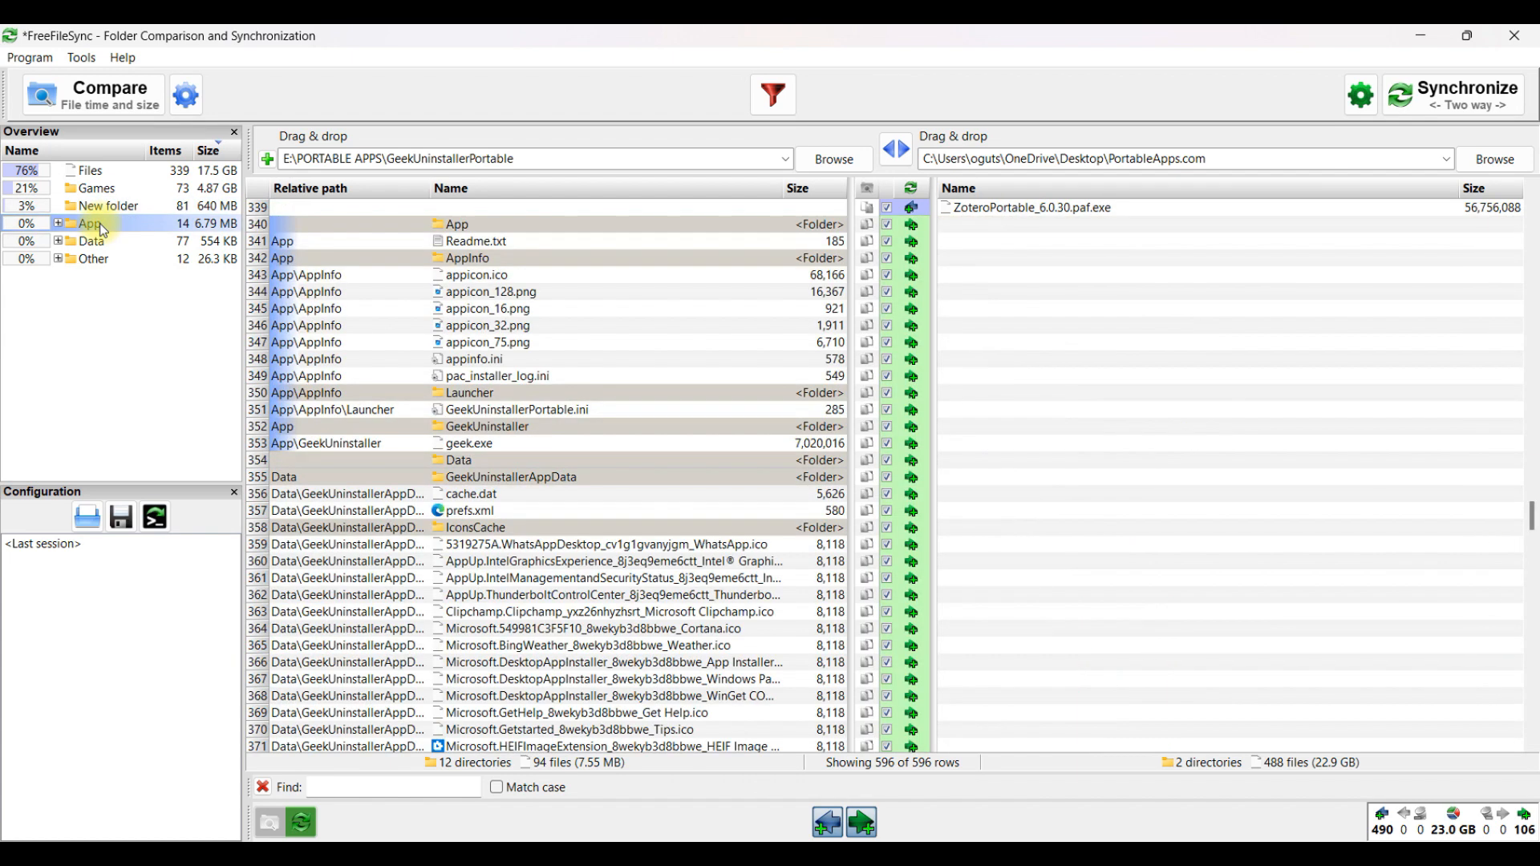
left_click(99, 241)
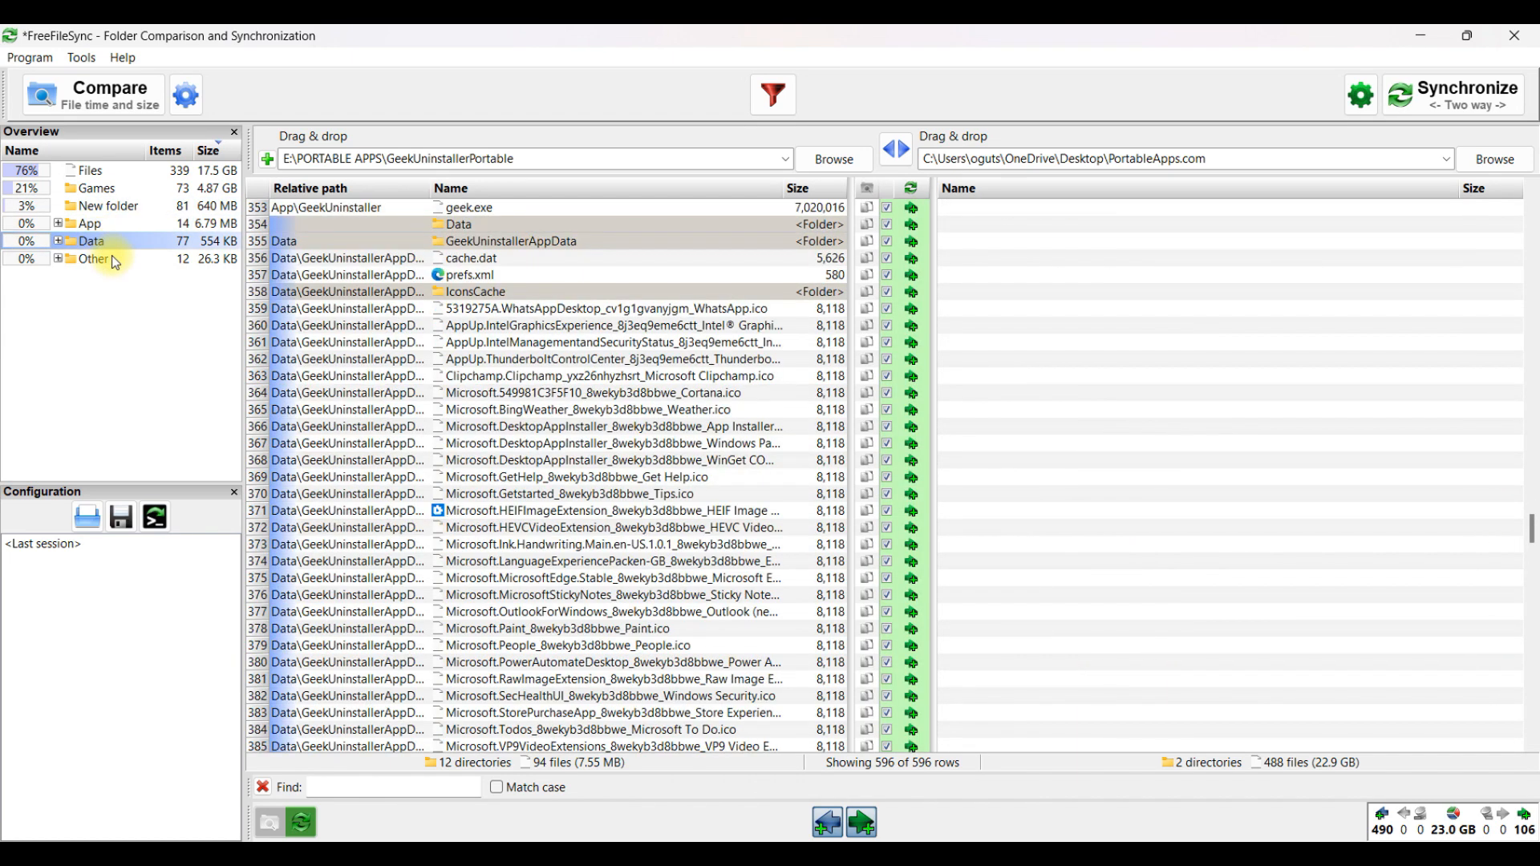
left_click(117, 260)
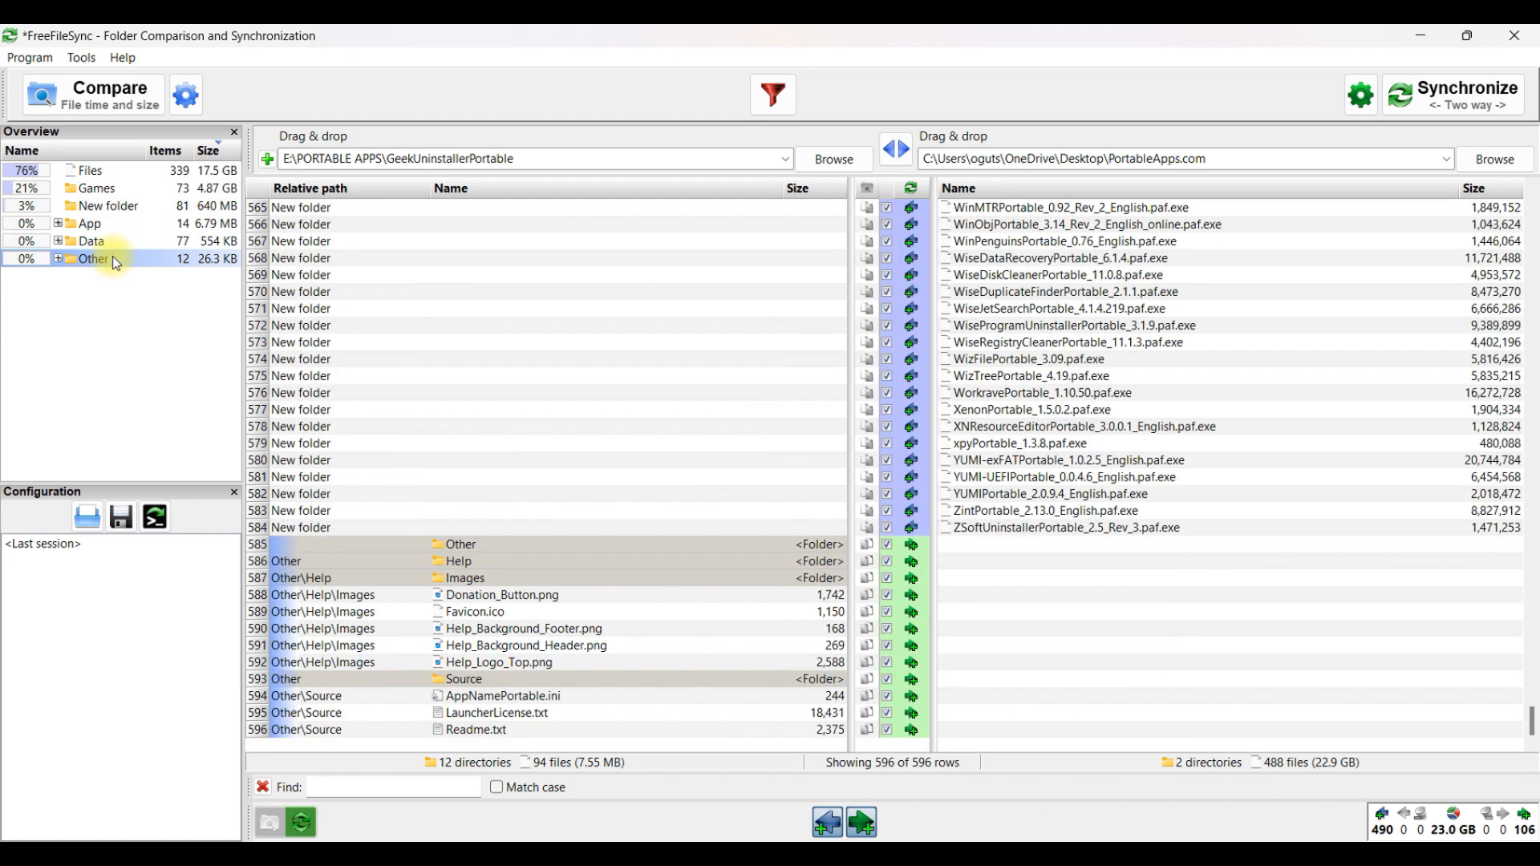
Quit the folder synchronization program and return to the desktop
left_click(46, 61)
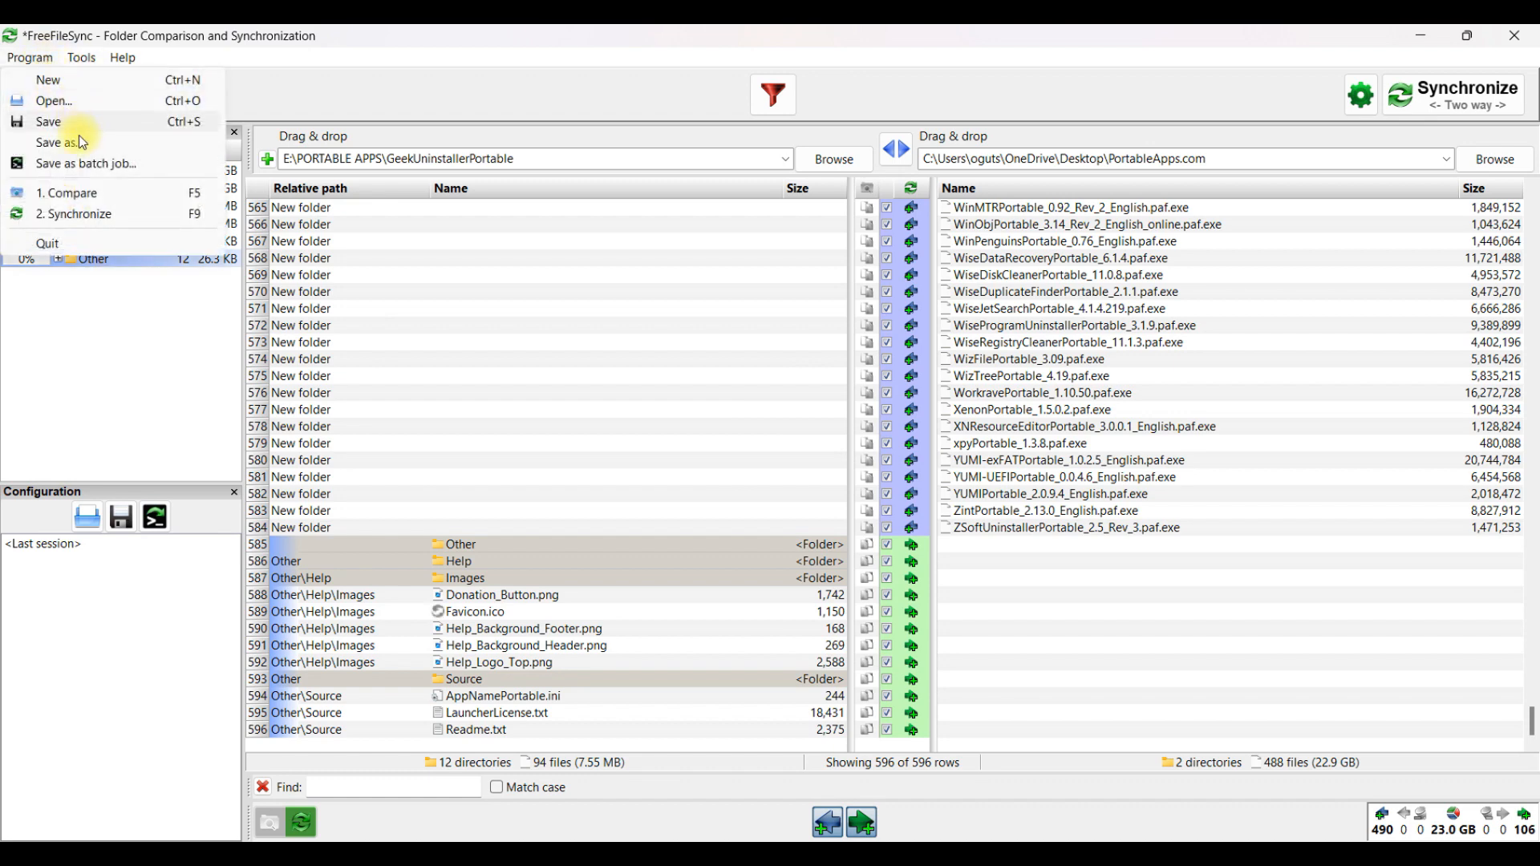
left_click(110, 242)
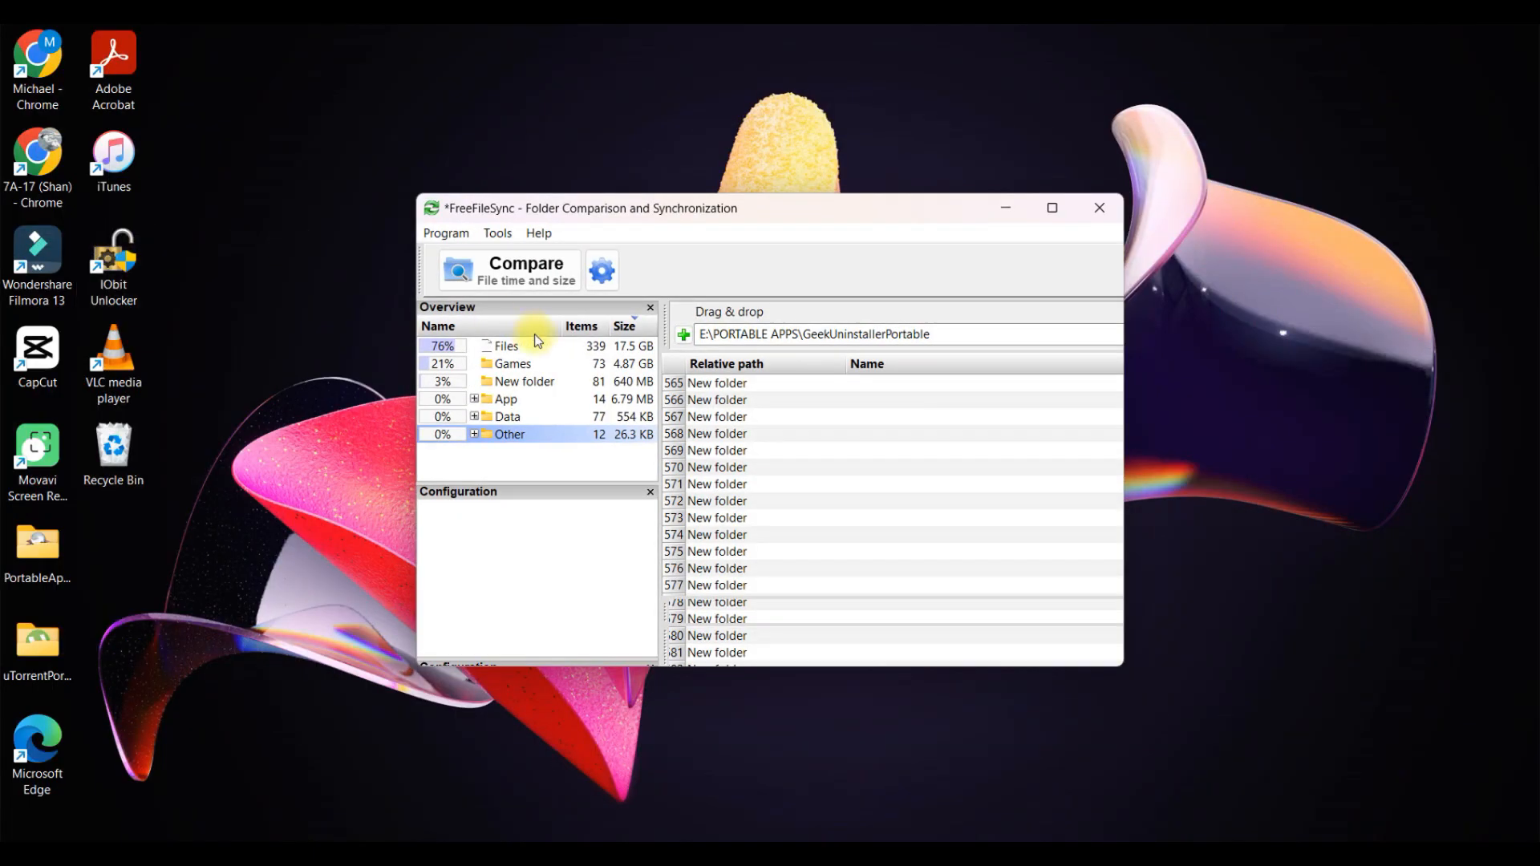
left_click(1099, 208)
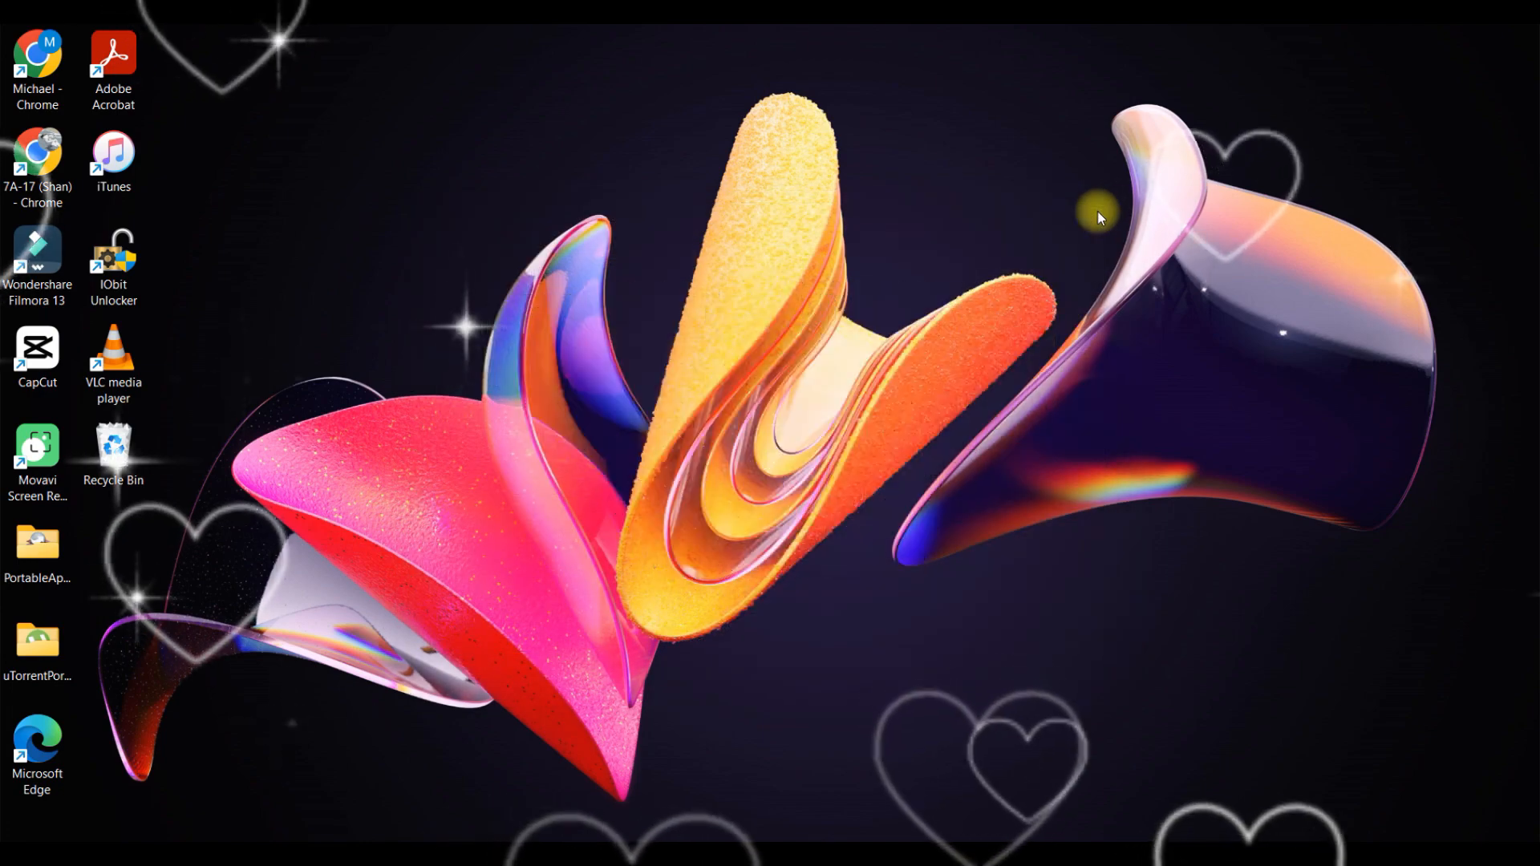